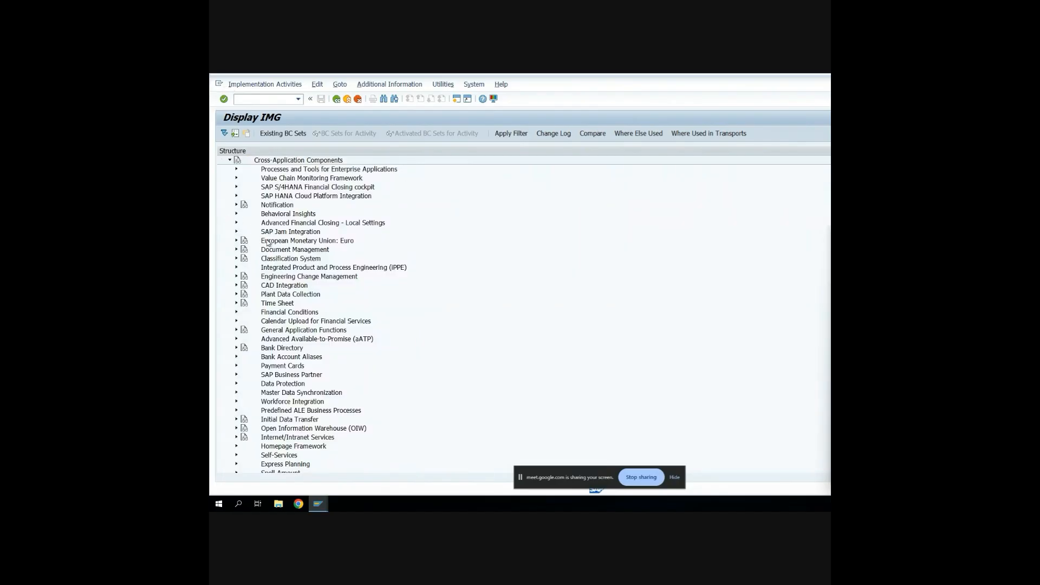
Step: Expand Master Data Synchronization > Customer/Vendor Integration > Business Partner Settings > Settings for Customer Integration
scroll(270, 225, "down", 3)
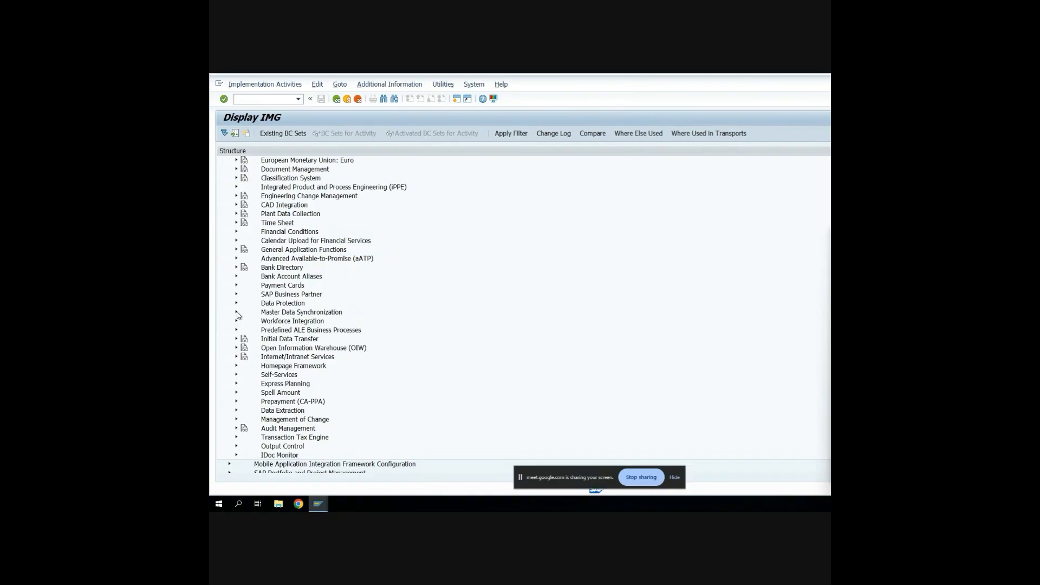
left_click(236, 313)
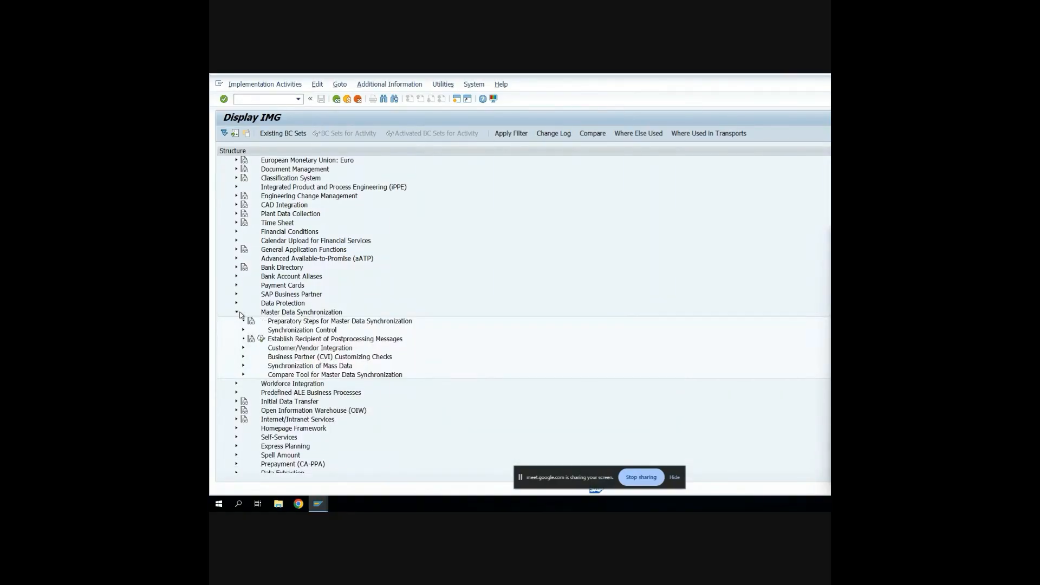
left_click(243, 348)
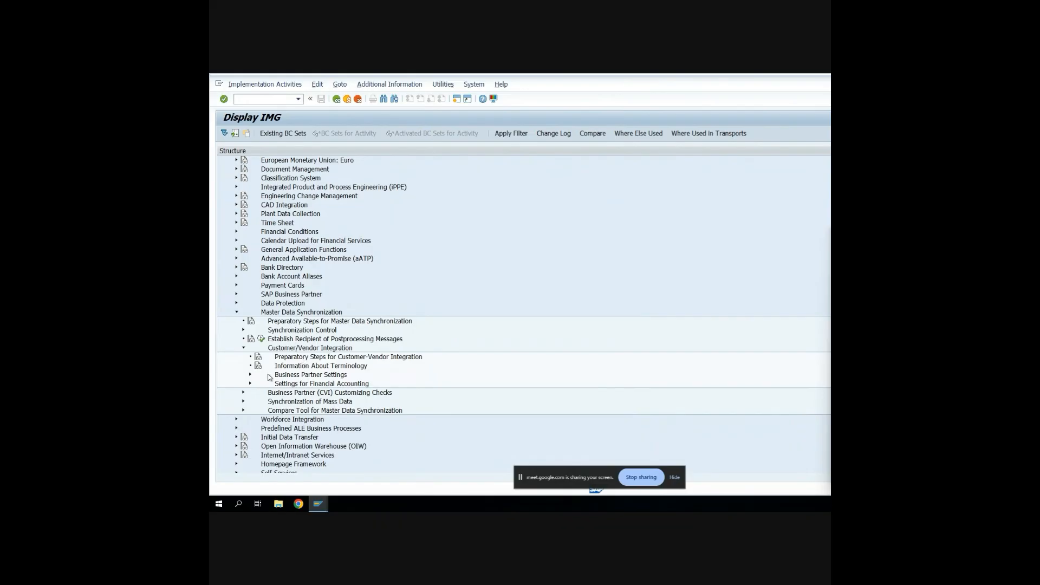
left_click(250, 375)
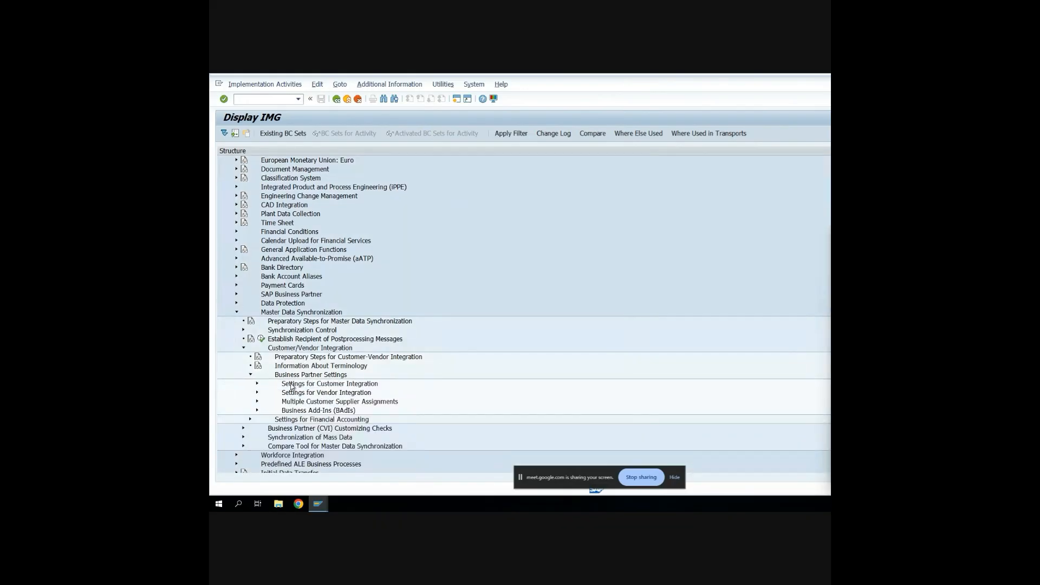
left_click(257, 383)
Step: Add role category FIBPRC for direction BP to Customer, save it under the customizing request, and return
left_click(283, 394)
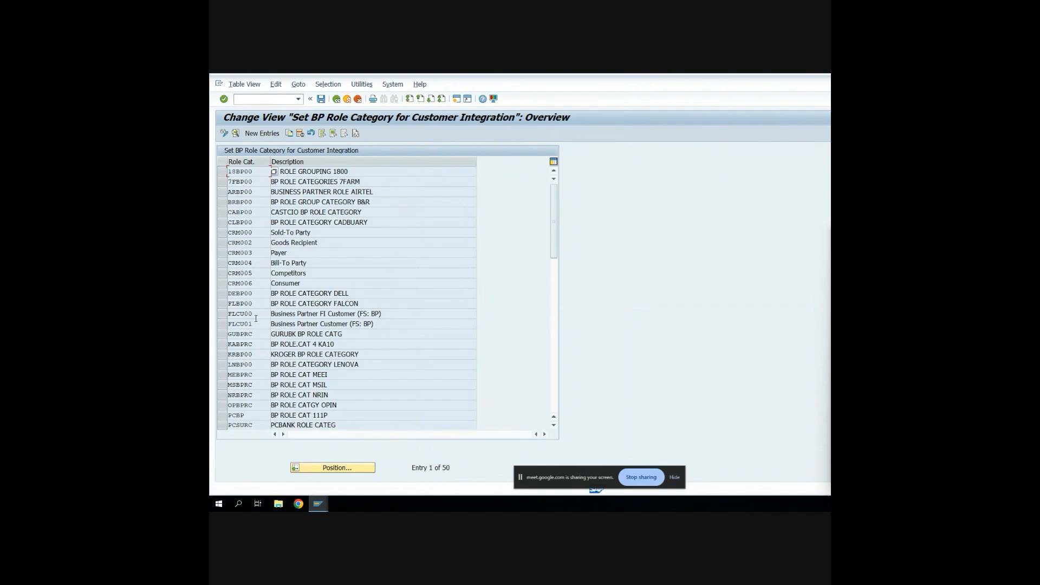
left_click(255, 136)
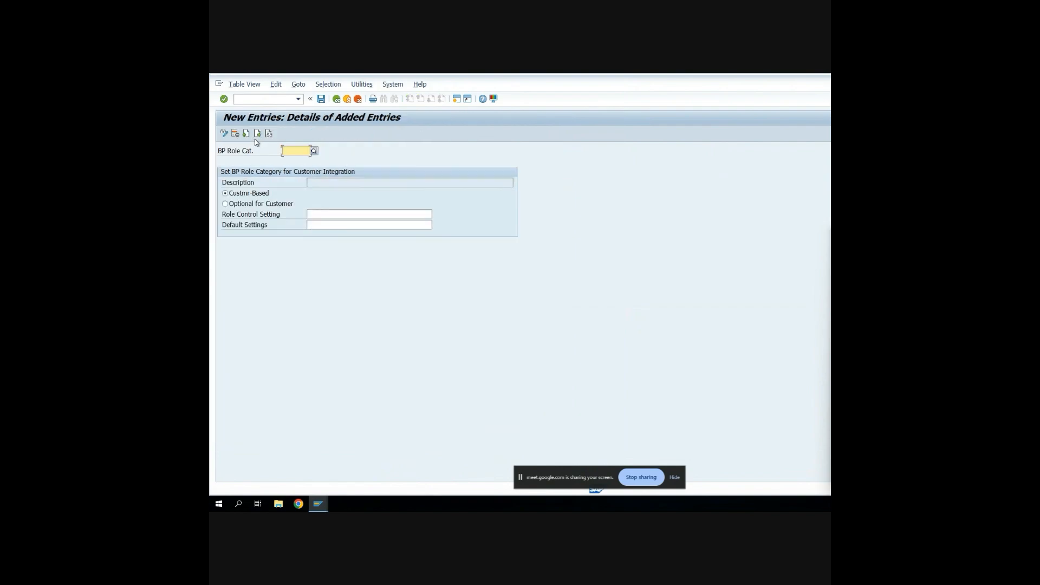
type("fib")
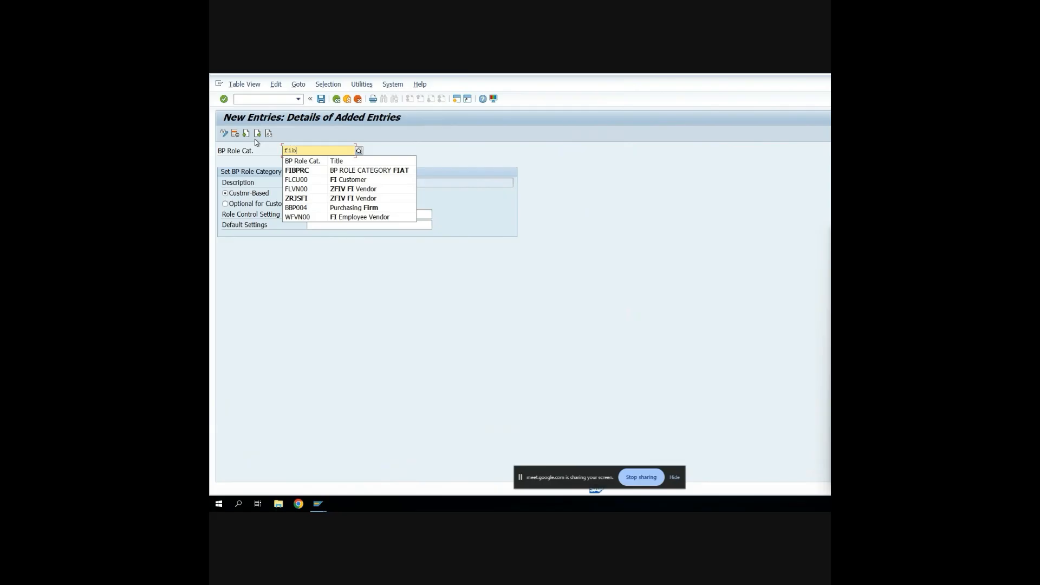
type("p")
key("Down")
key("Return")
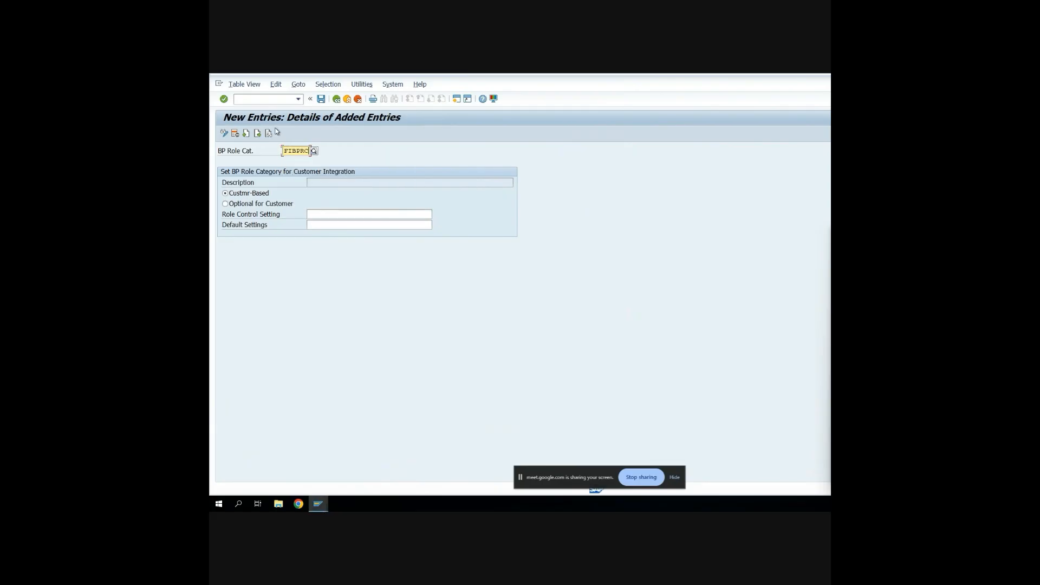
left_click(321, 98)
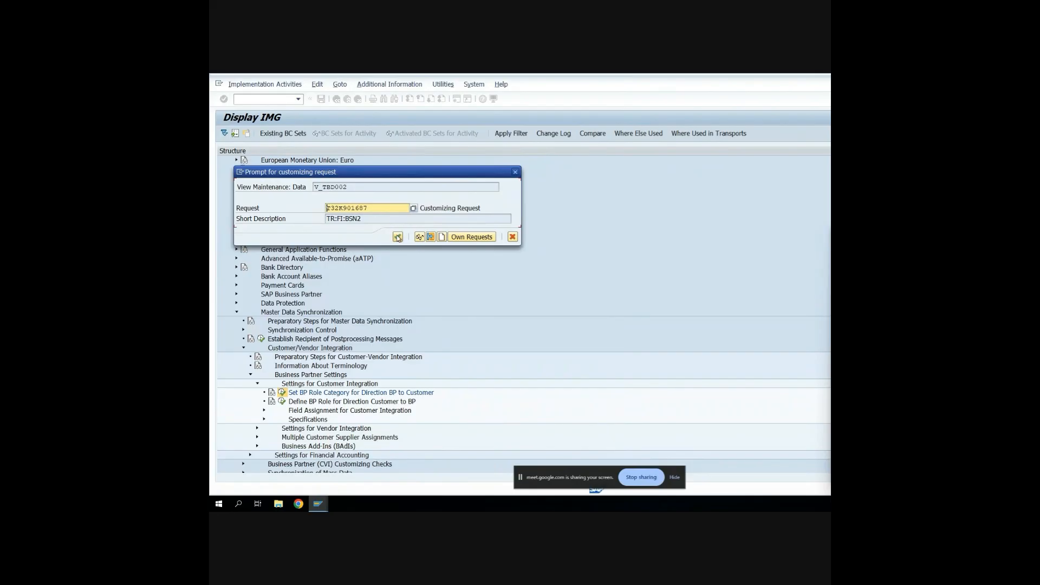
left_click(397, 238)
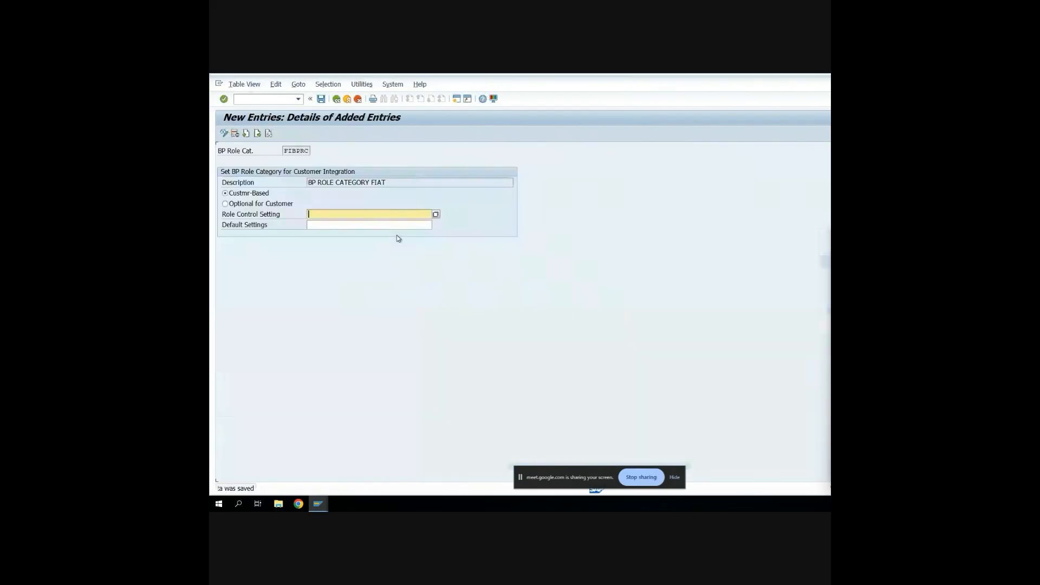
left_click(336, 99)
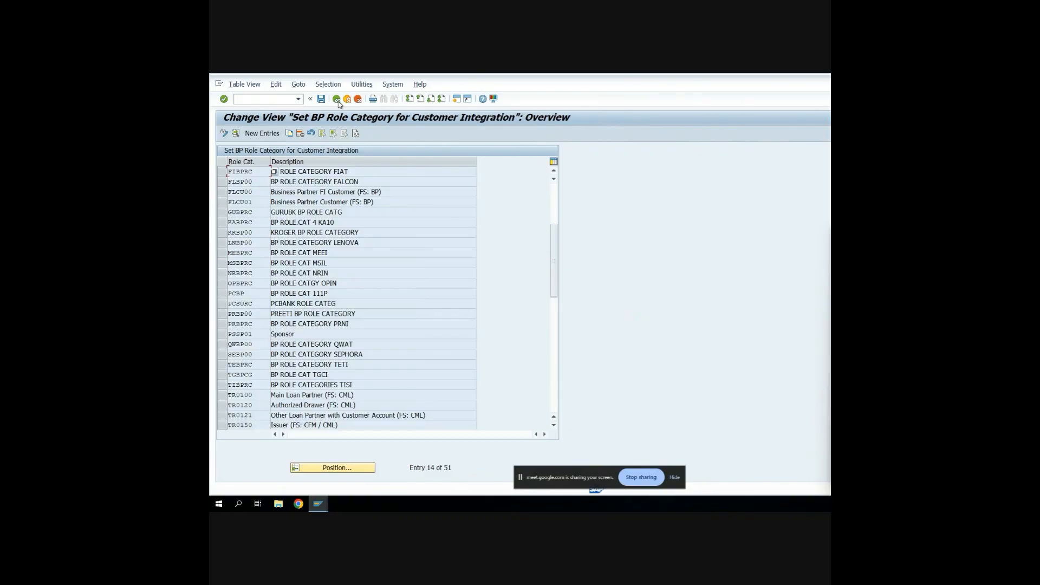
left_click(337, 100)
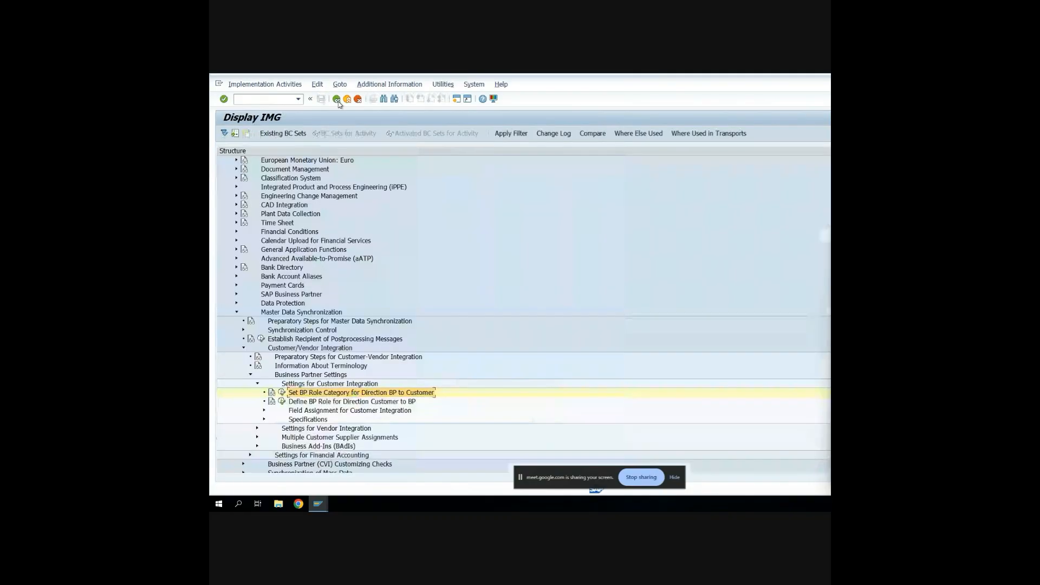
Step: In Define BP Role for Direction Customer to BP, add a new entry mapping group FICG to BP role FIATC1
left_click(282, 402)
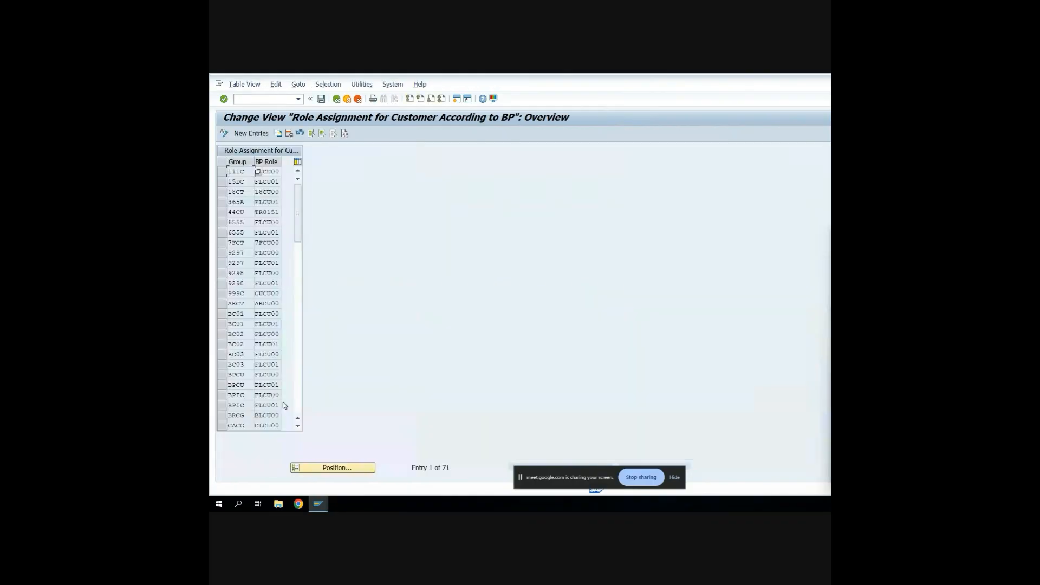
left_click(250, 134)
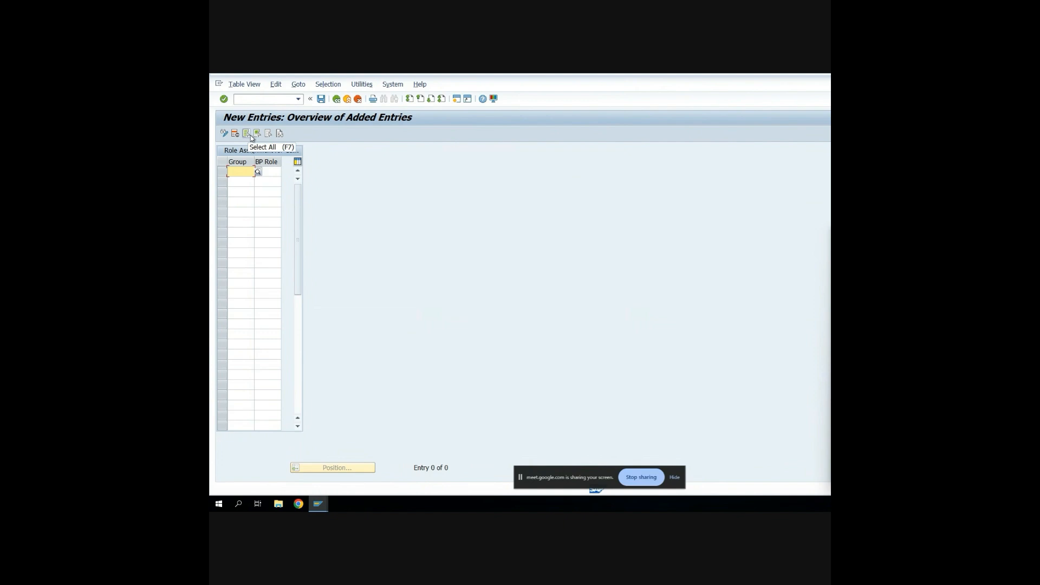
type("fi")
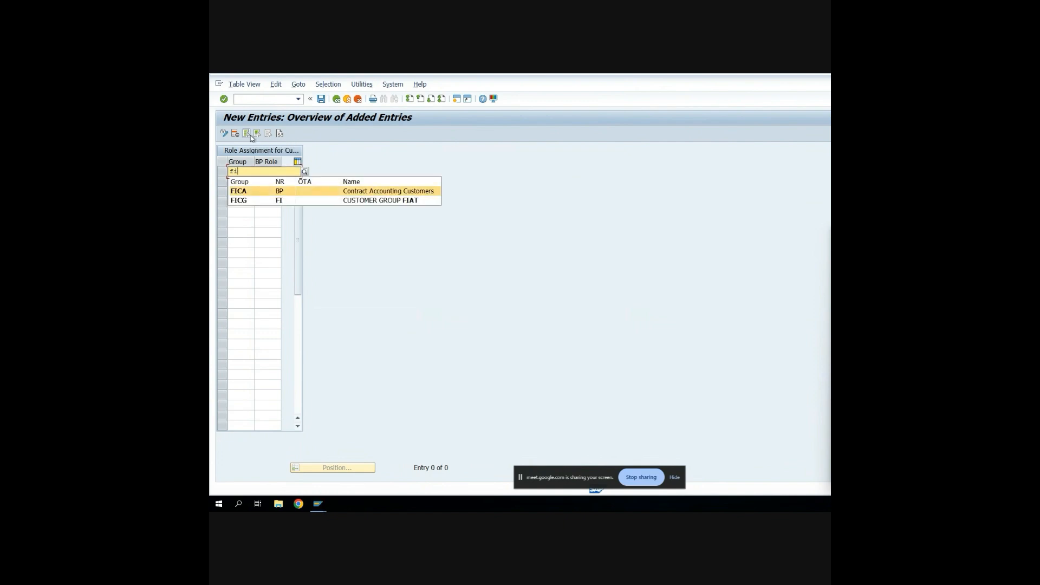
key("Down")
key("Return")
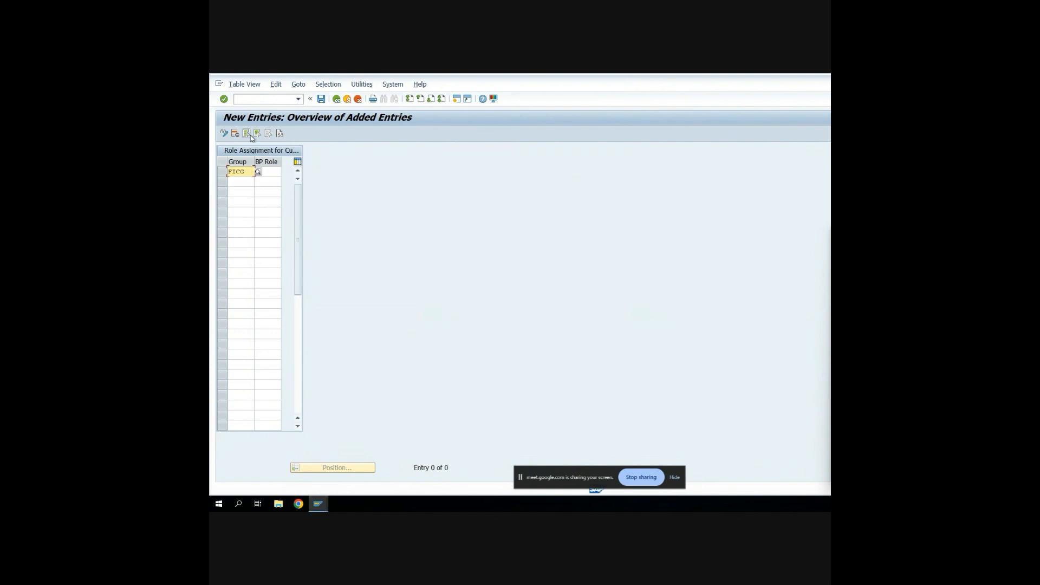
key("Tab")
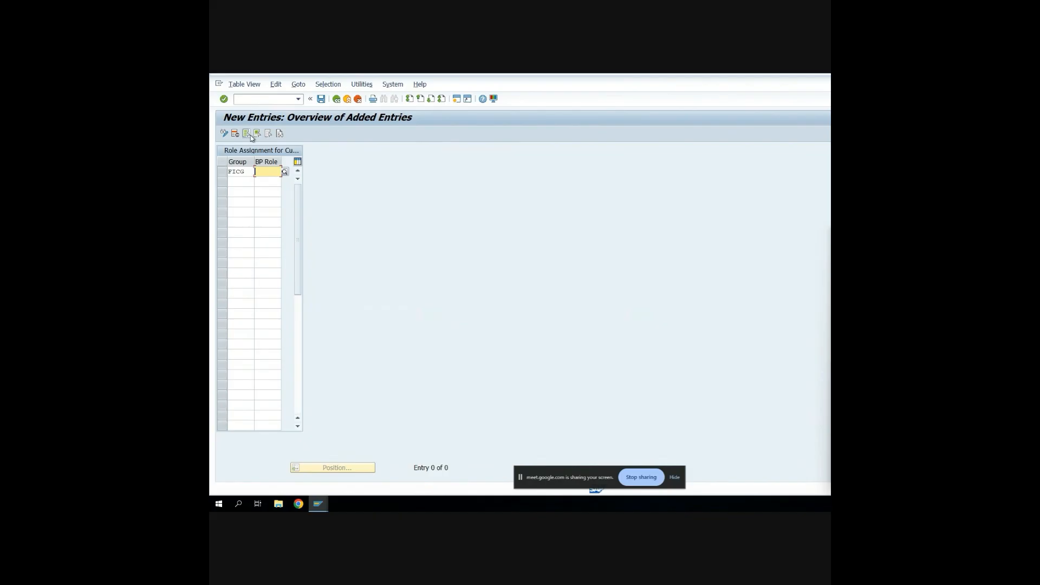
type("FIAT")
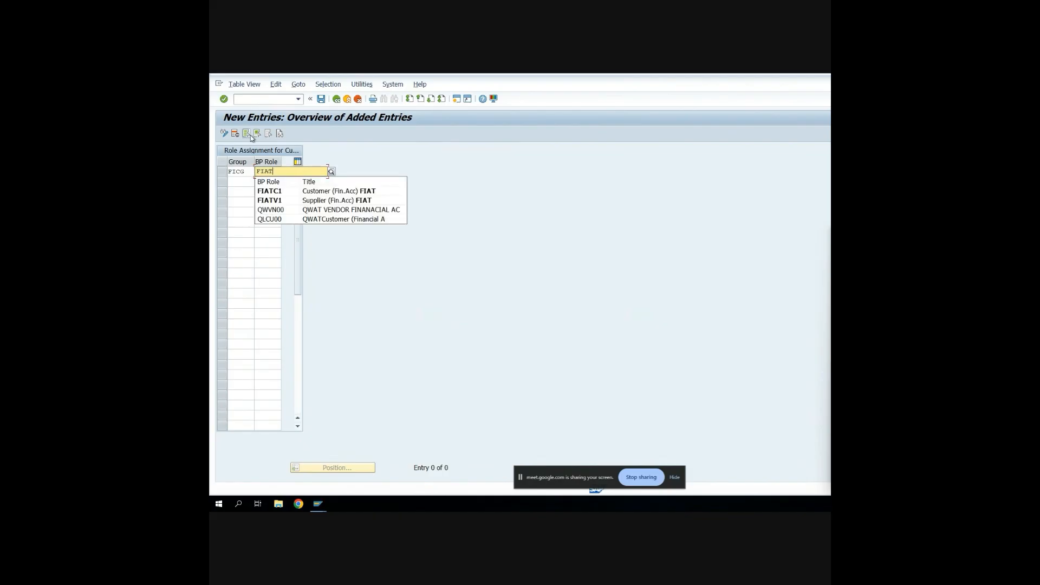
key("Down")
key("Return")
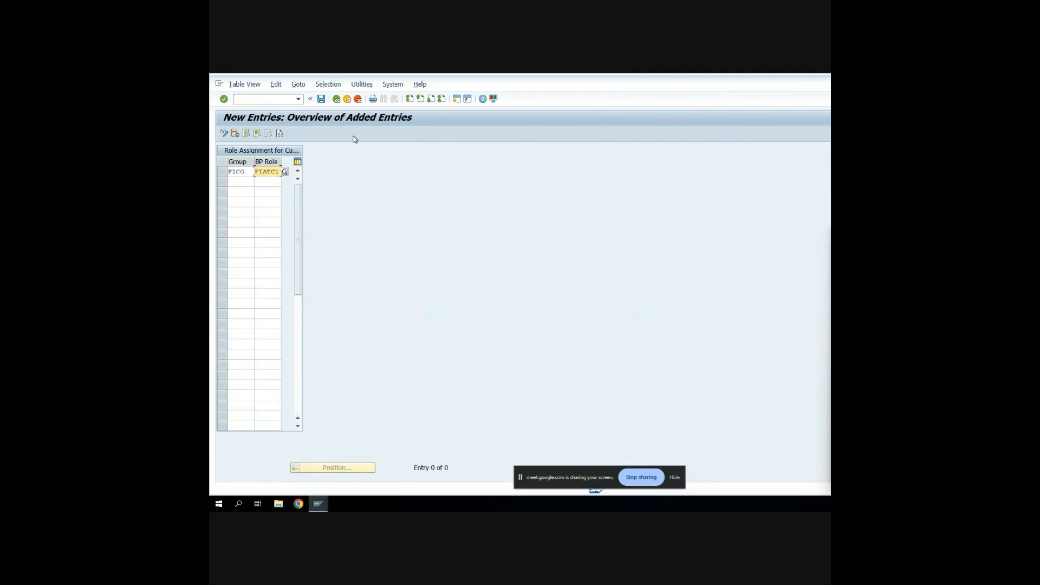
Step: Save the FICG-to-FIATC1 assignment under the customizing request and return to the IMG tree
left_click(322, 100)
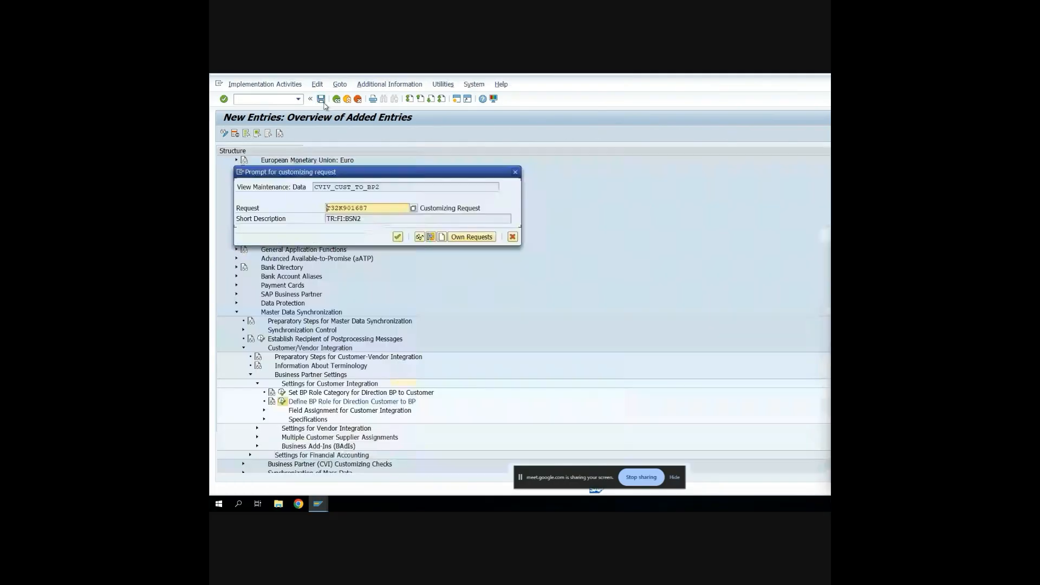
left_click(398, 237)
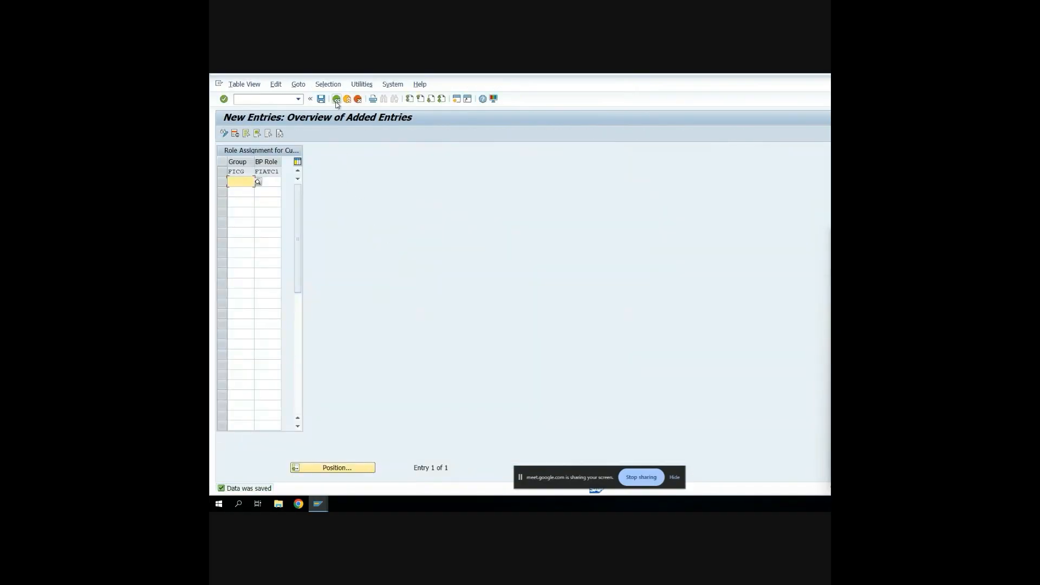
left_click(336, 99)
left_click(336, 101)
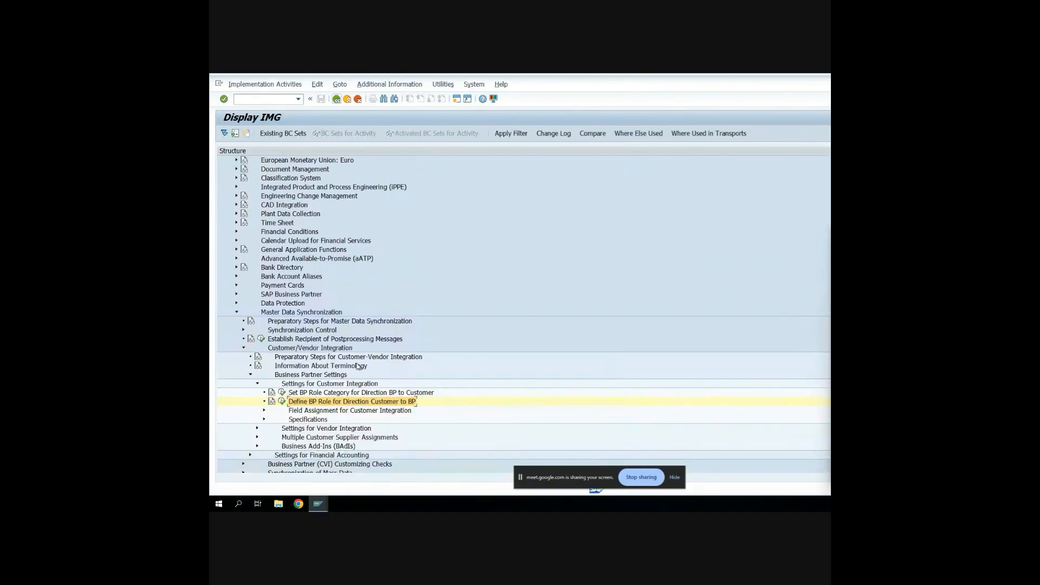
Step: In the BP-to-Customer number assignment, add grouping FIAT with account group FICG
left_click(265, 411)
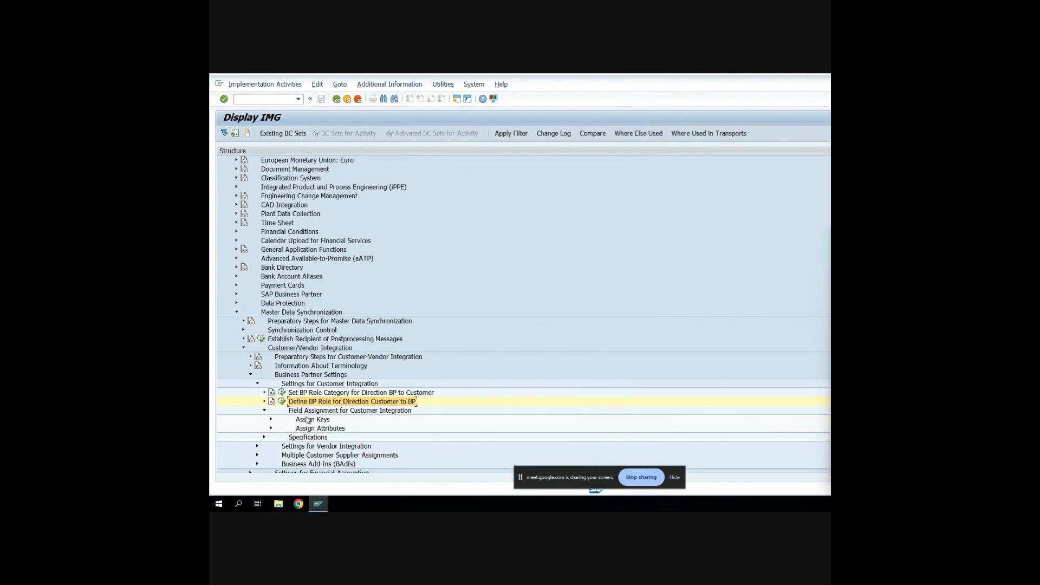
left_click(271, 419)
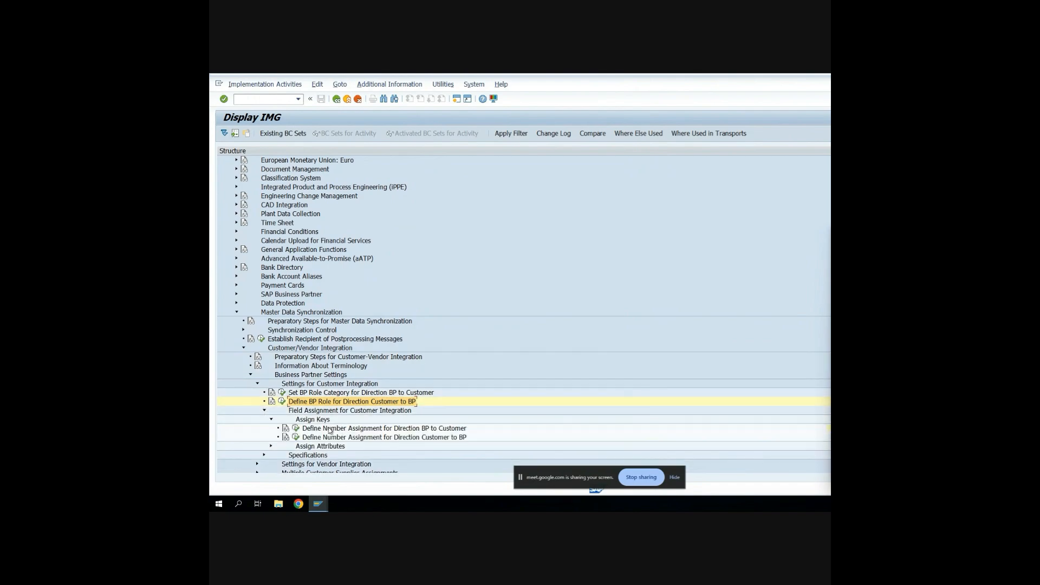
left_click(296, 429)
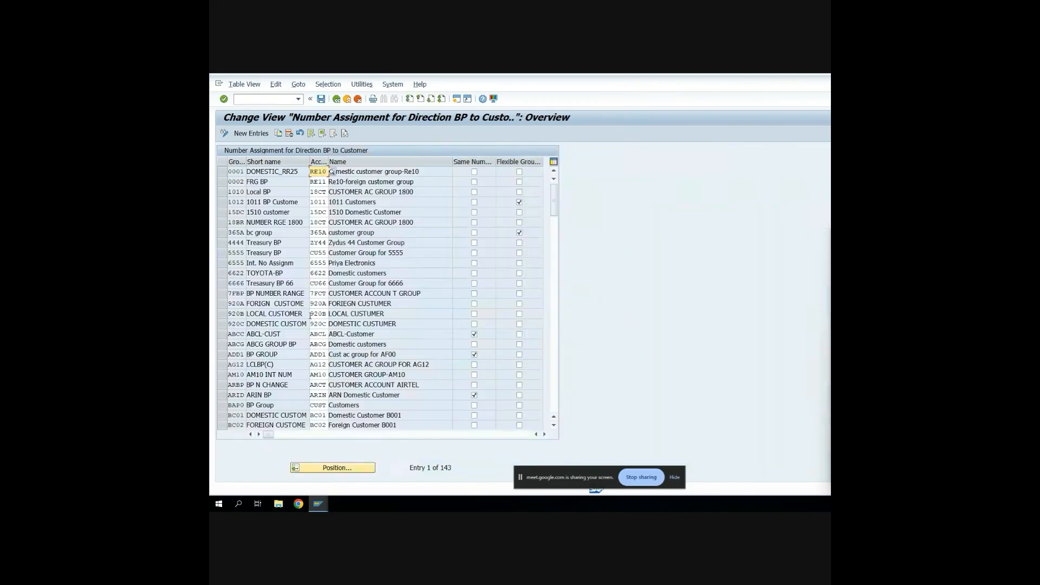
left_click(257, 135)
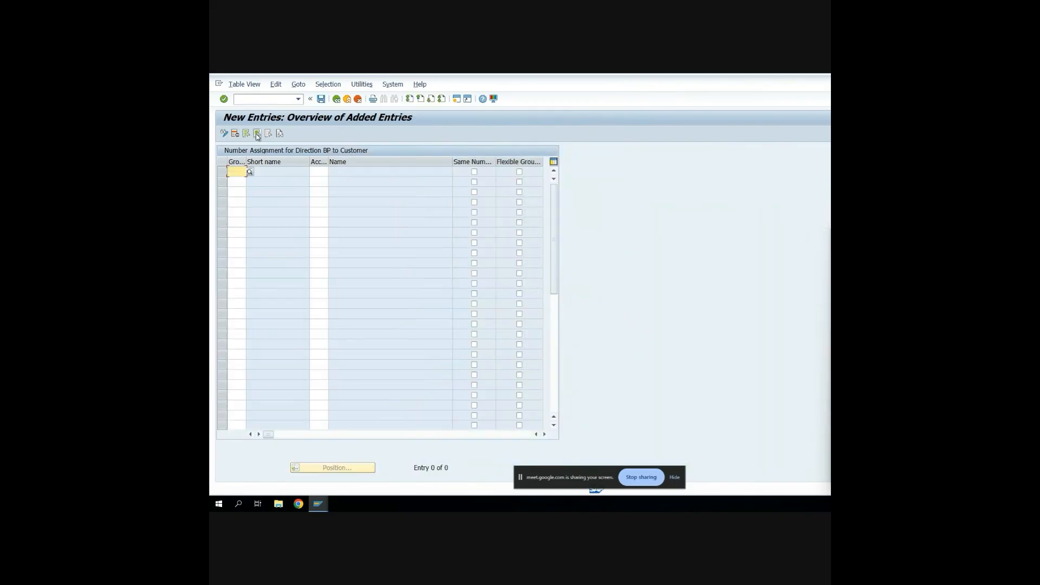
type("FI")
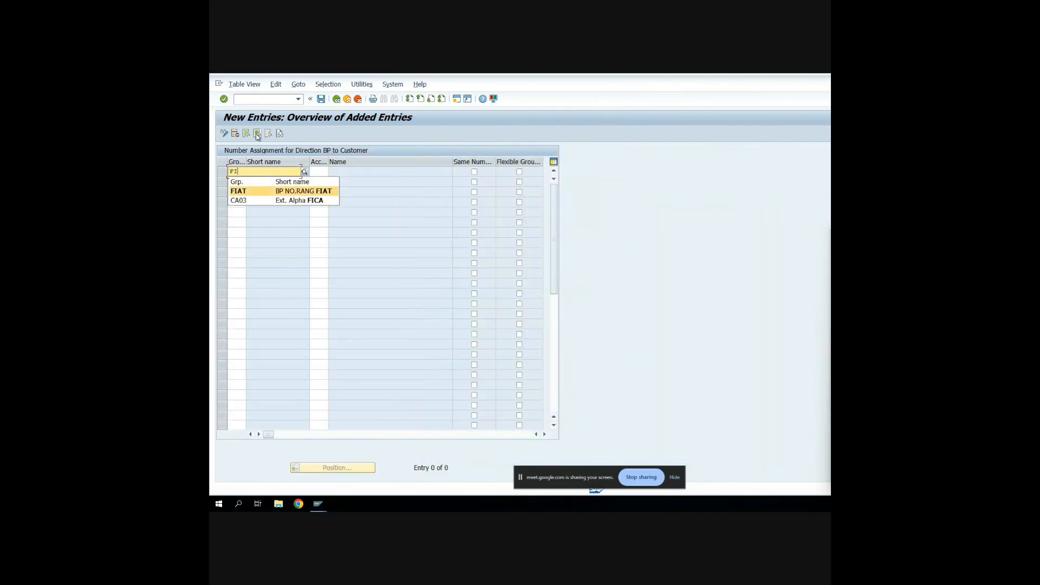
type("\\")
key("BackSpace")
type("AT")
key("Tab")
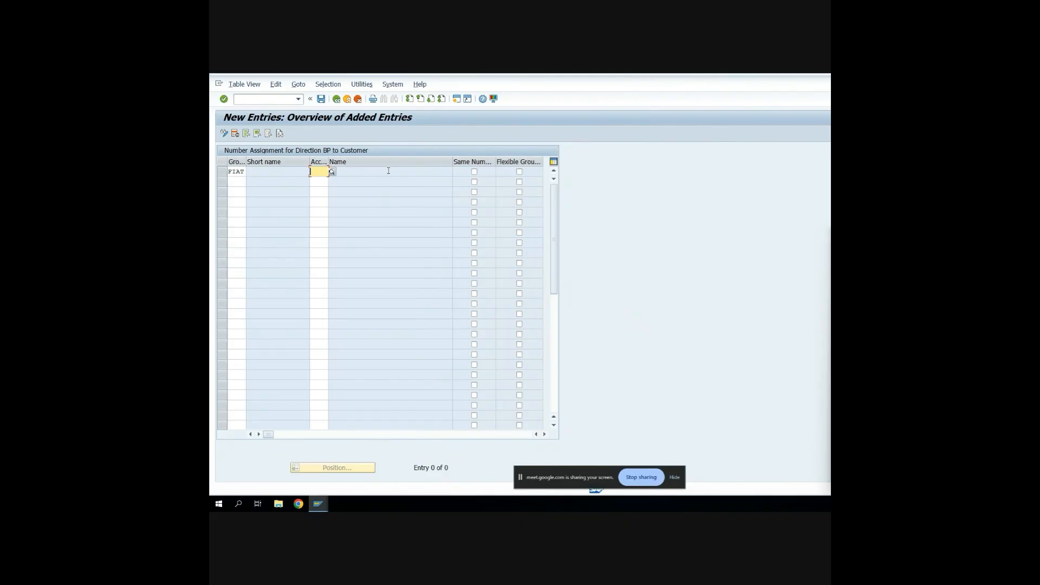
type("FI")
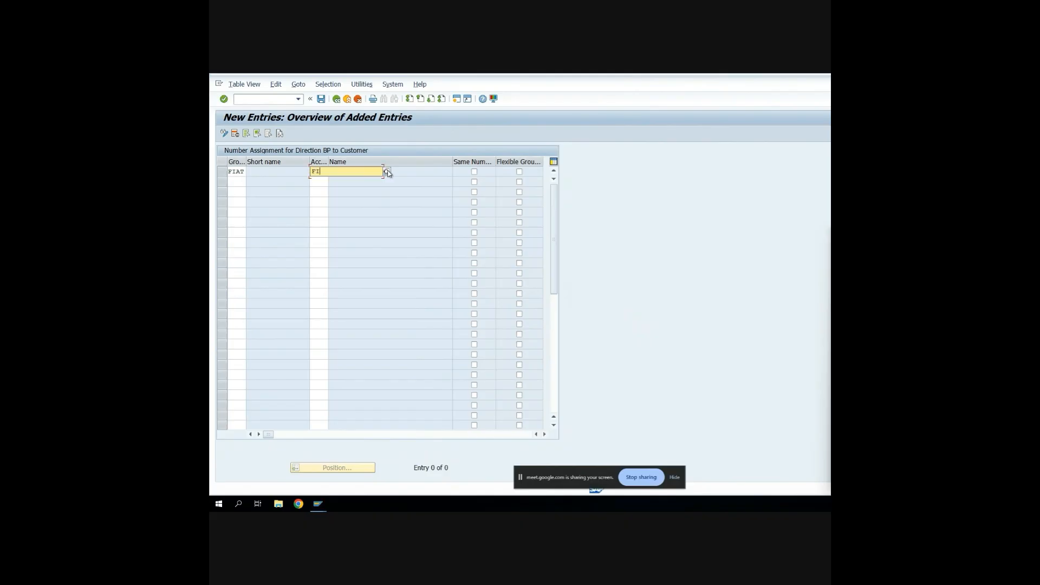
type("CG")
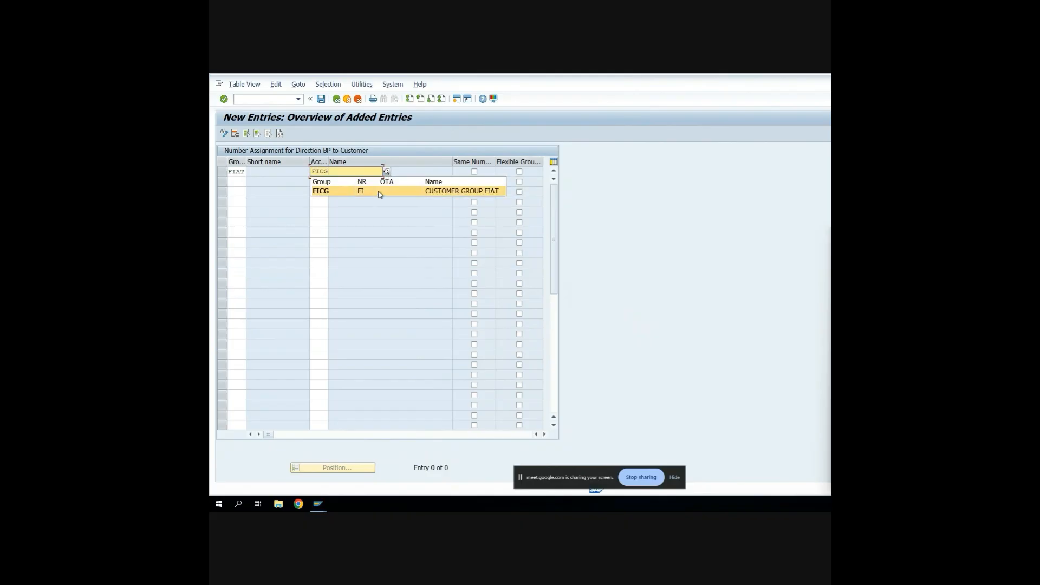
left_click(380, 191)
Step: Save the FIAT-to-FICG assignment under the customizing request and return to Display IMG
left_click(320, 99)
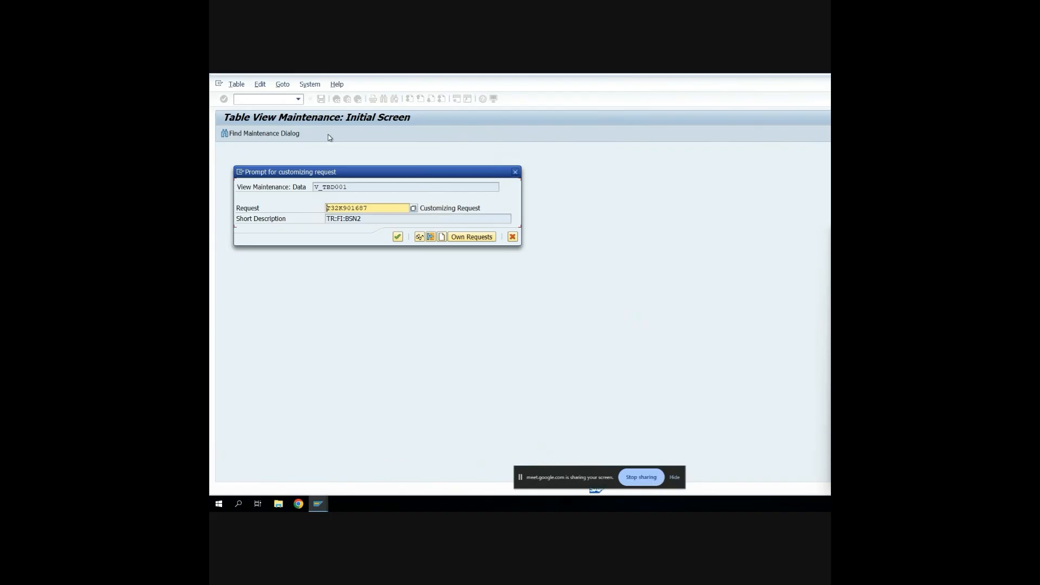
left_click(397, 237)
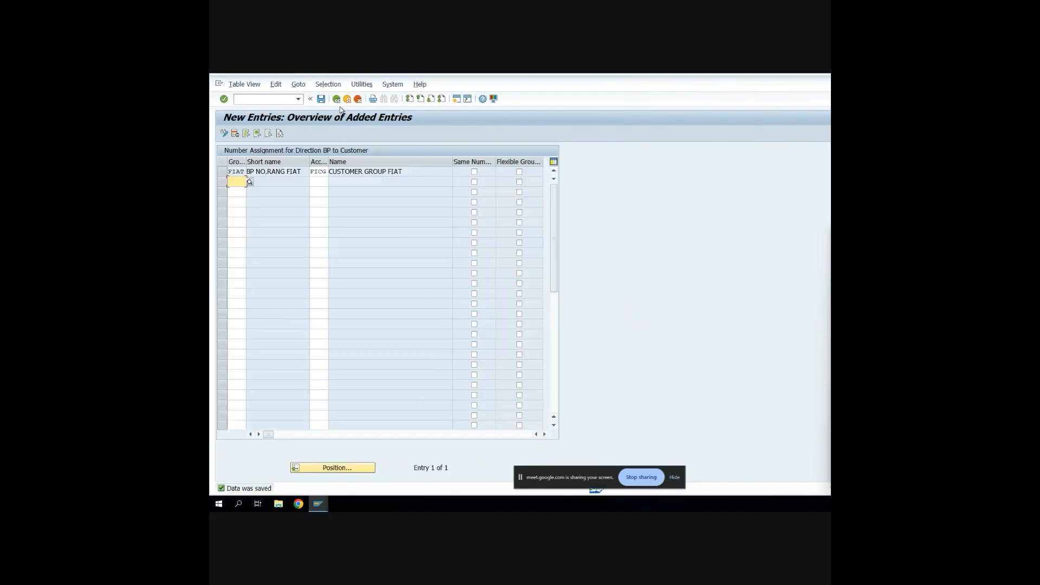
left_click(337, 100)
left_click(337, 100)
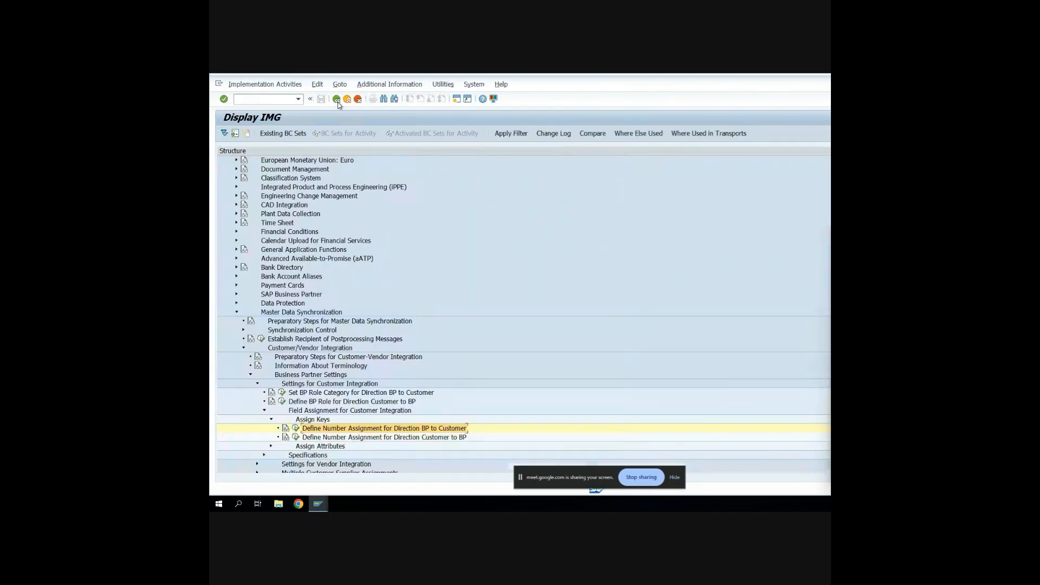
Step: Under Settings for Vendor Integration, add role category FIBPRC as vendor-based for direction BP to Vendor
left_click(257, 385)
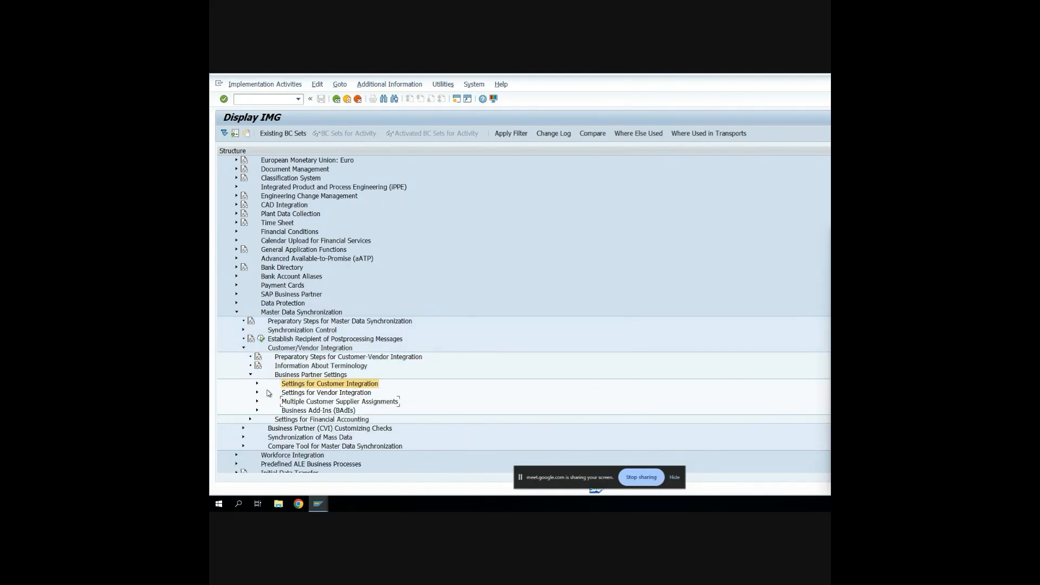
left_click(258, 394)
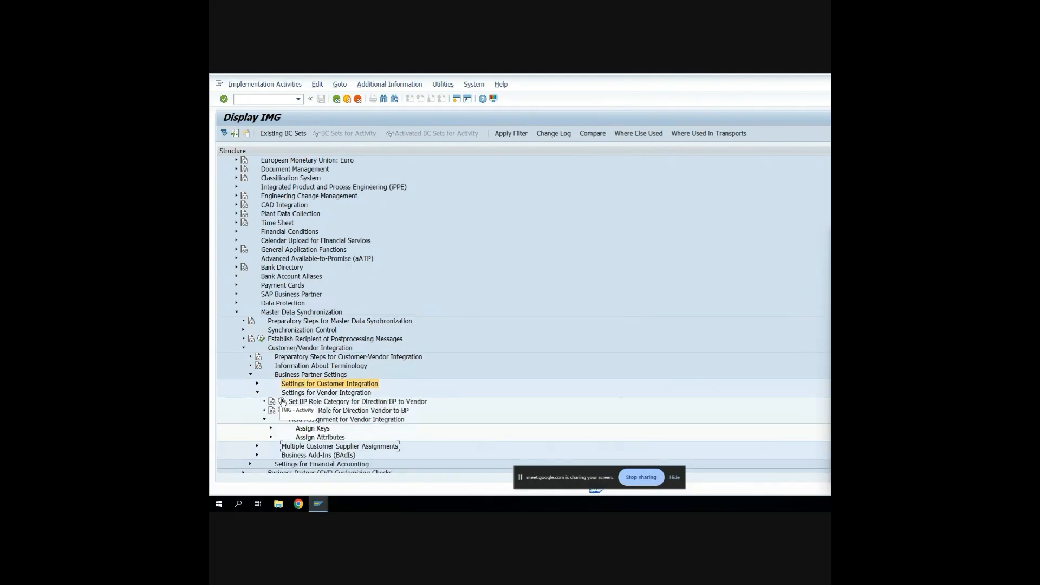
left_click(282, 402)
left_click(255, 136)
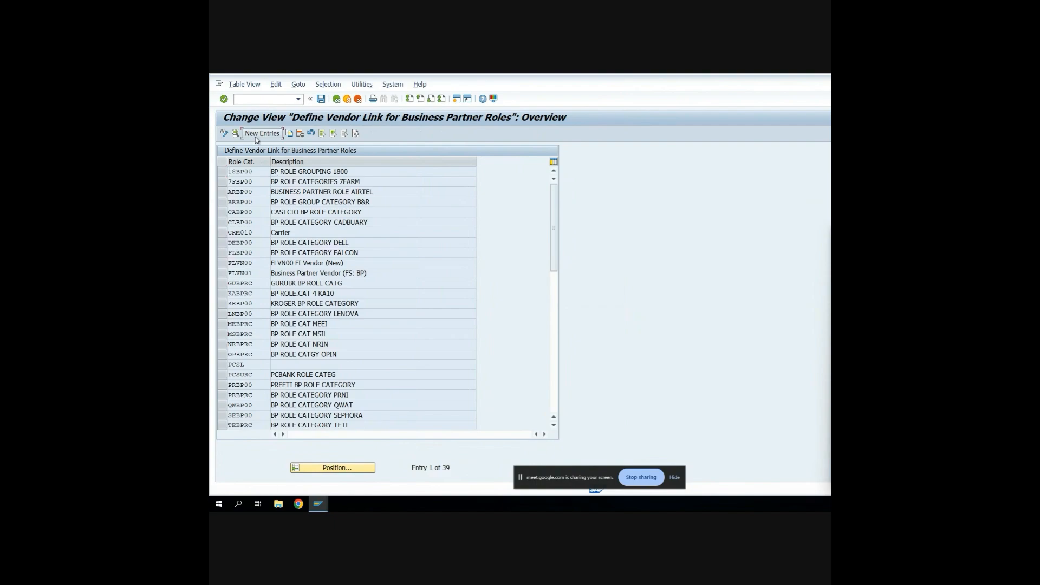
type("FI")
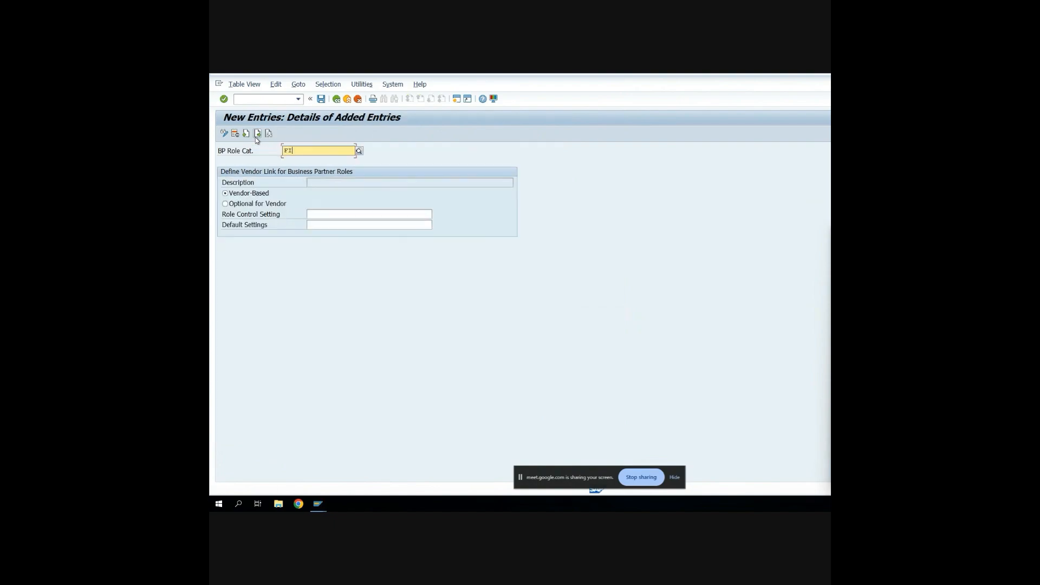
type("BPRC")
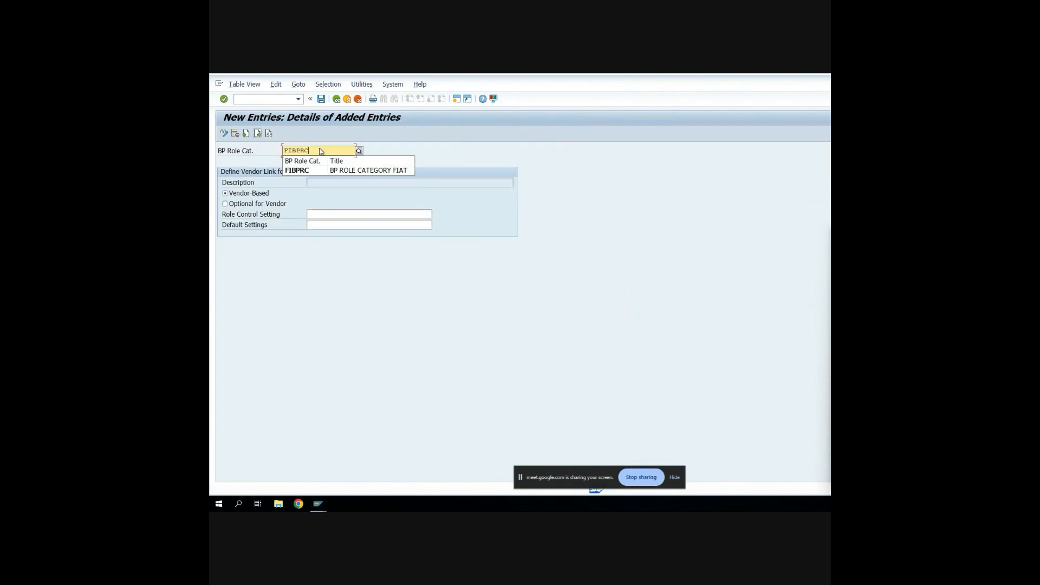
left_click(349, 171)
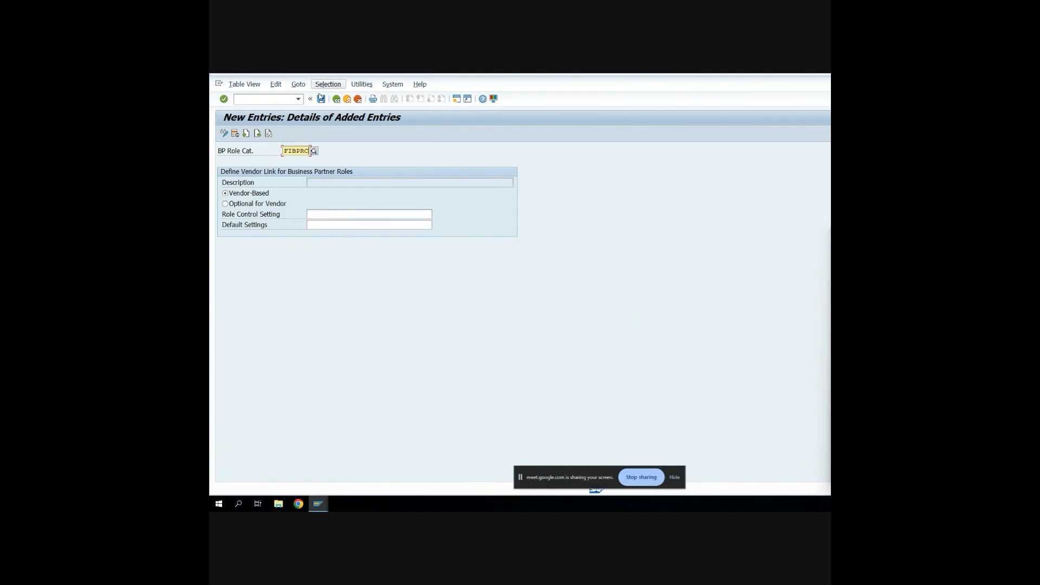
left_click(248, 197)
Step: Save the FIBPRC entry past the namespace warning into the customizing request, and return to the IMG
left_click(321, 99)
left_click(322, 99)
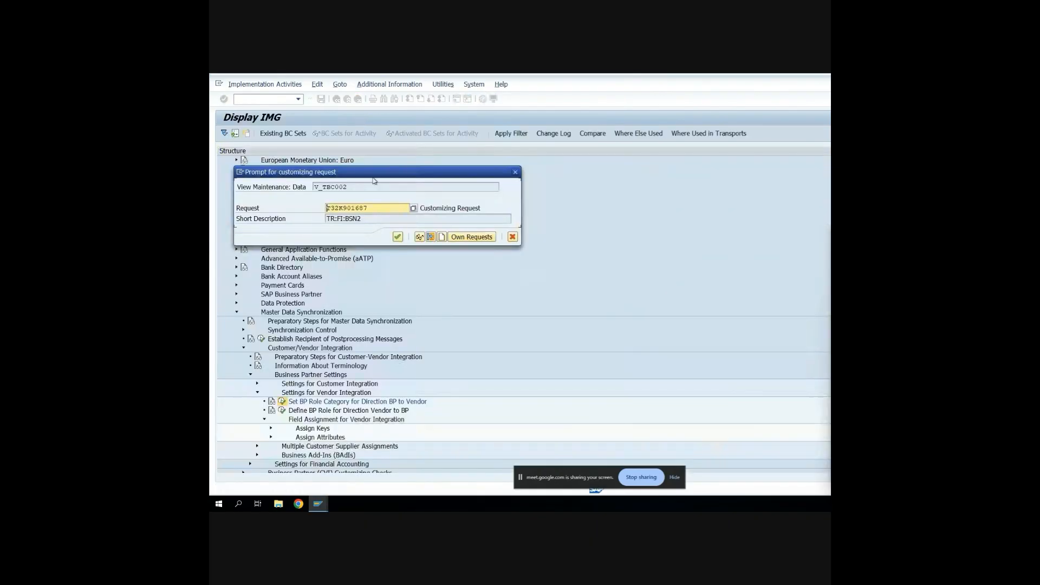
left_click(399, 238)
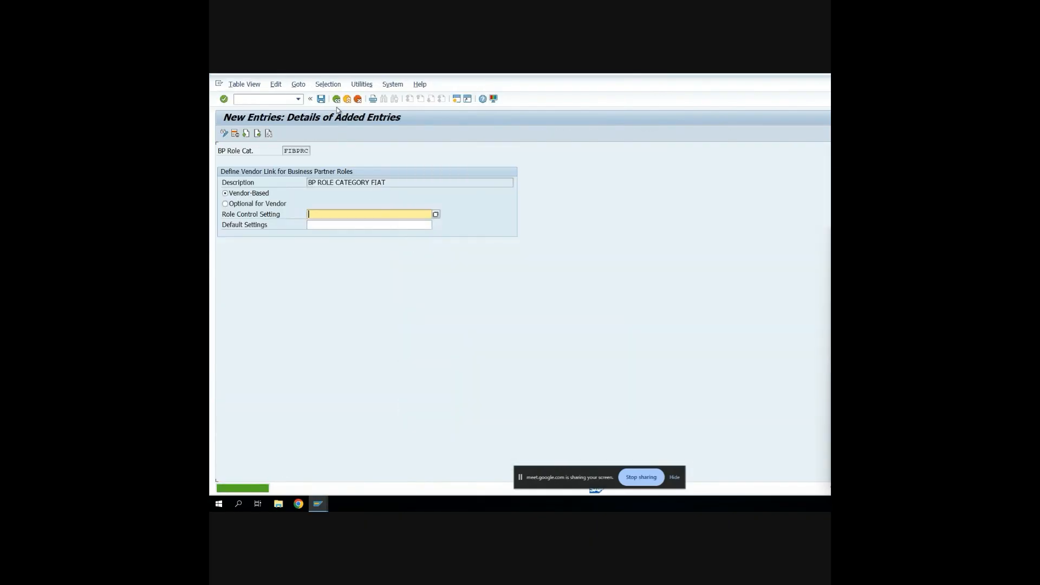
left_click(336, 99)
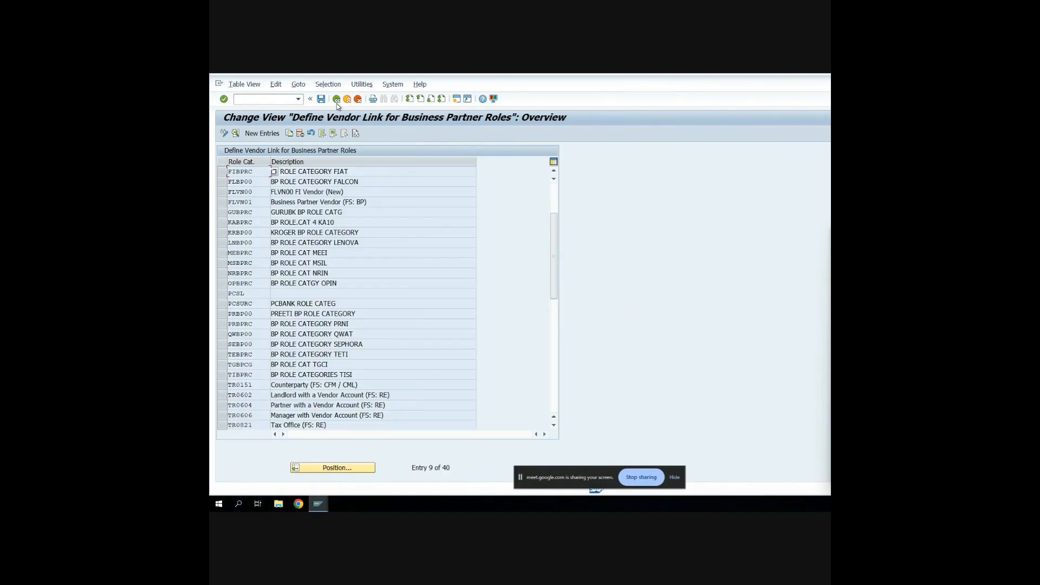
left_click(336, 99)
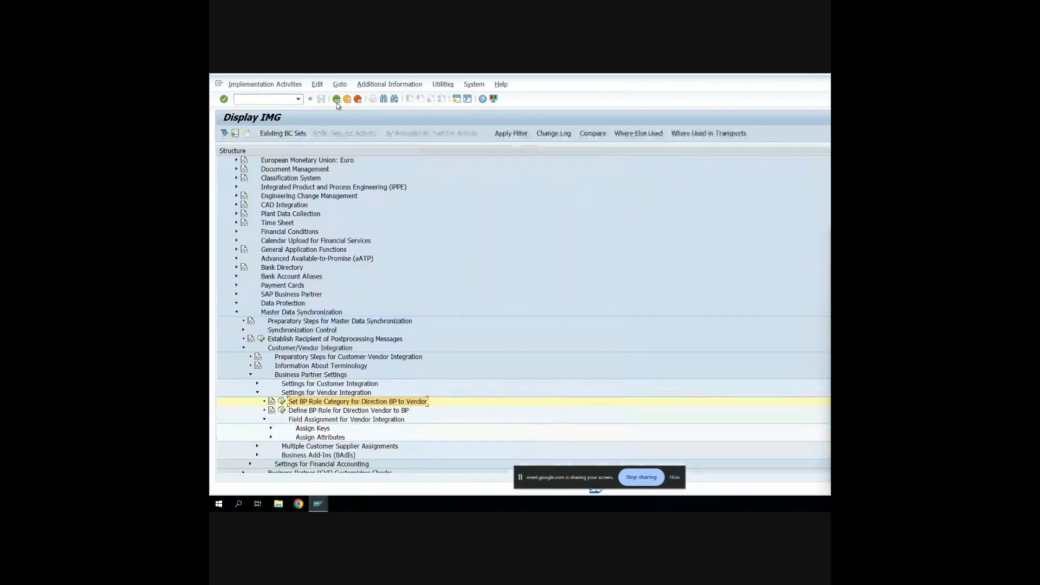
Step: In Define BP Role for Direction Vendor to BP, add an entry linking group FISG to BP role FIATV1
left_click(282, 410)
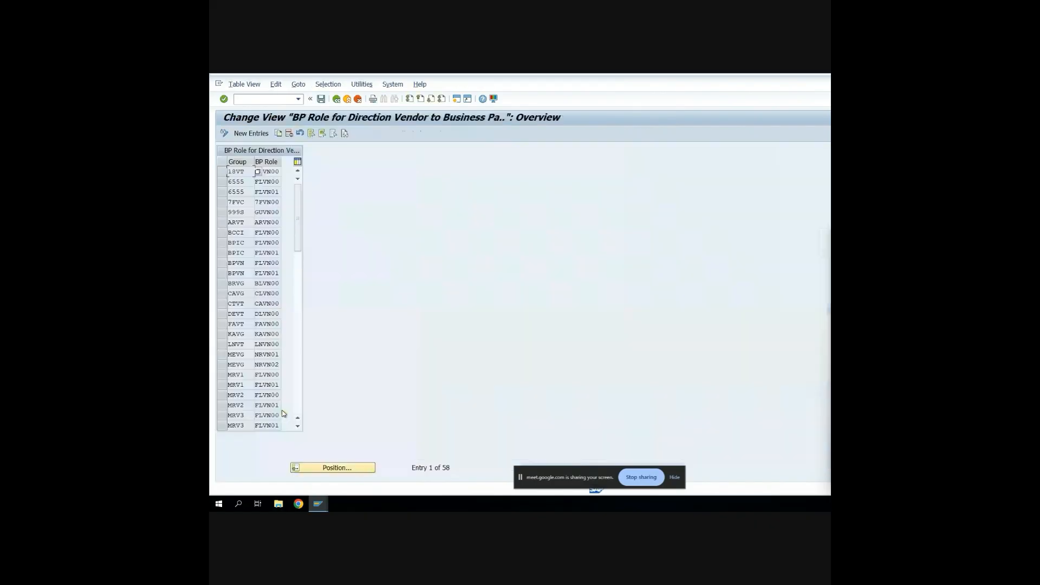
left_click(248, 135)
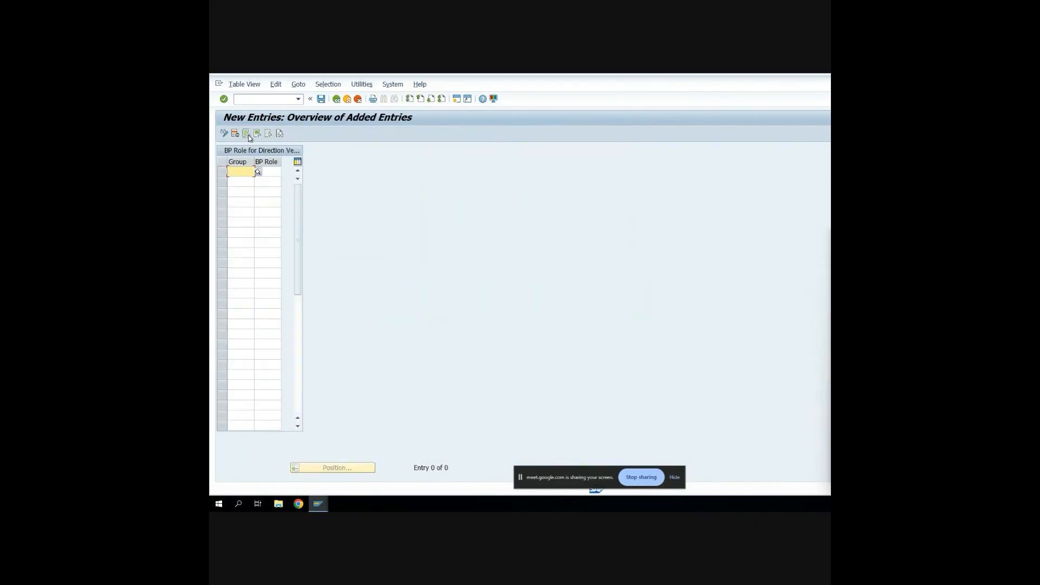
type("FISG")
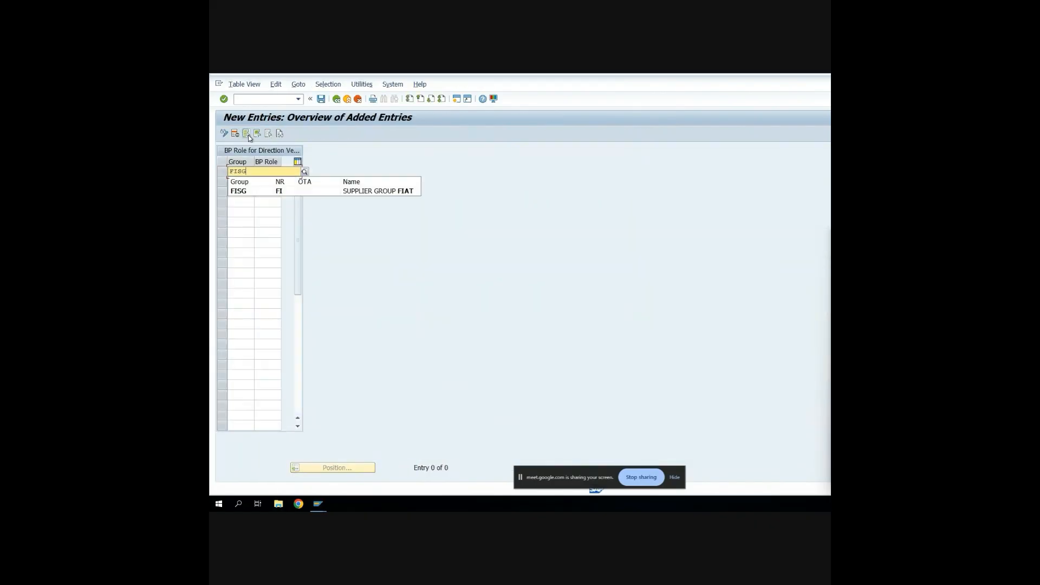
left_click(259, 191)
left_click(265, 173)
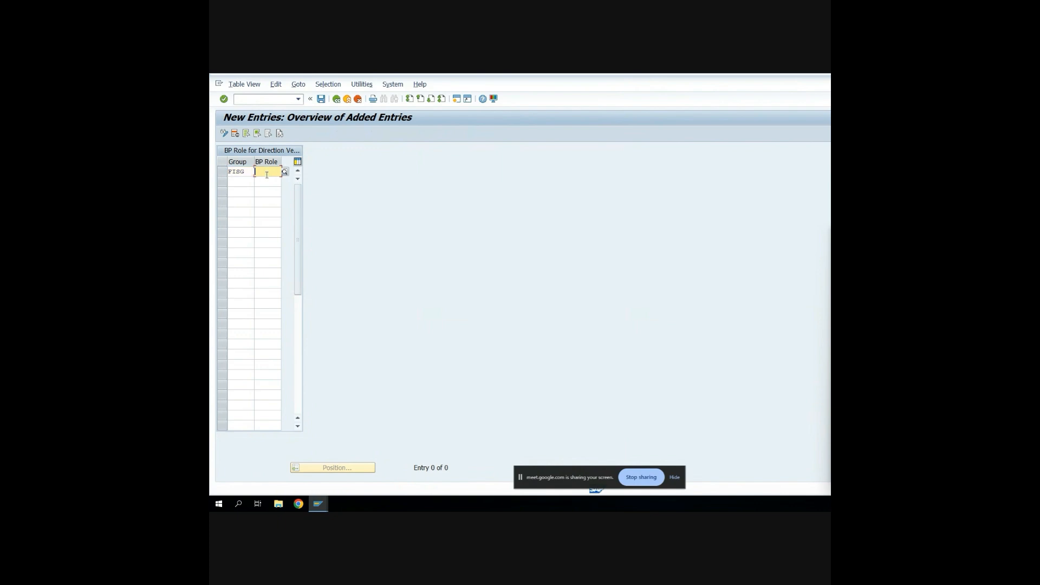
type("FIATV1")
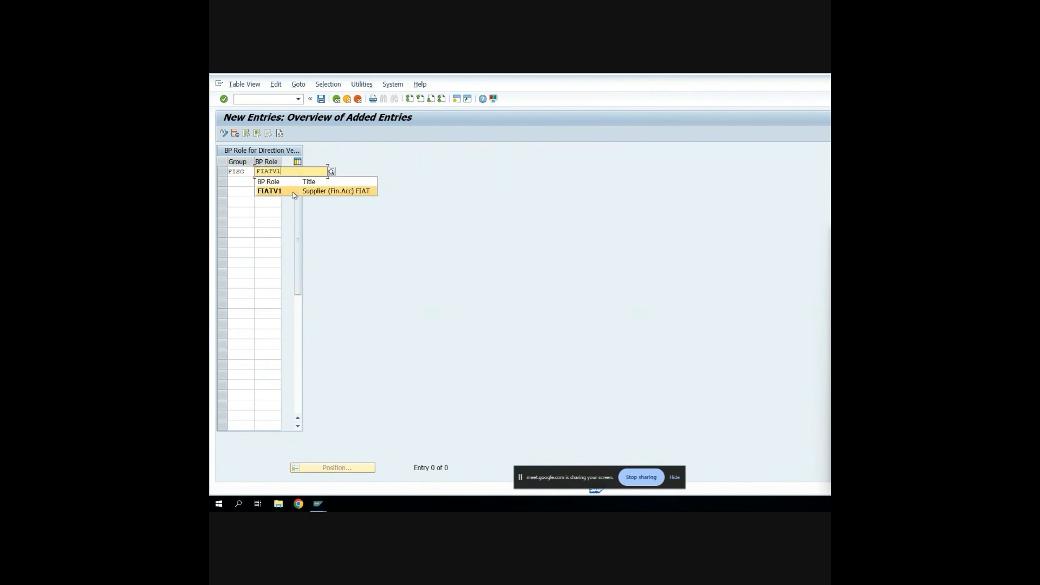
left_click(292, 192)
Step: Save the FISG-to-FIATV1 entry under the customizing request and return to the IMG tree
left_click(321, 98)
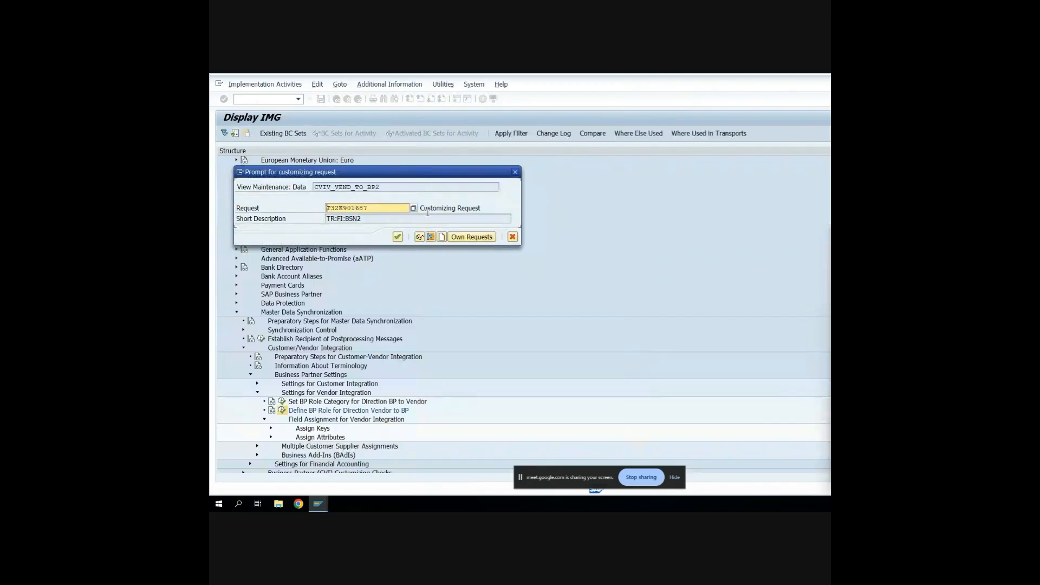
left_click(398, 238)
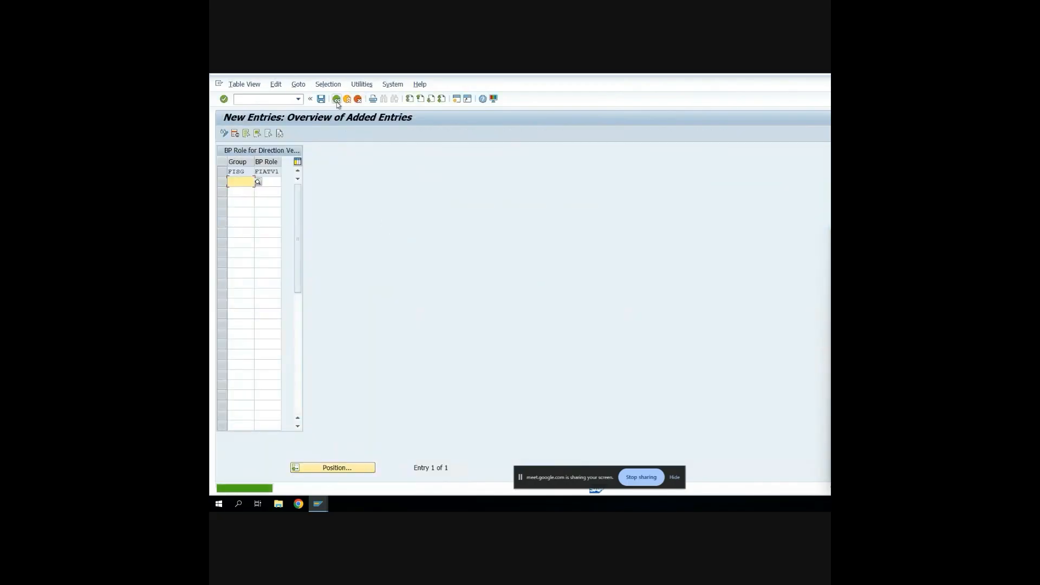
left_click(336, 100)
left_click(337, 100)
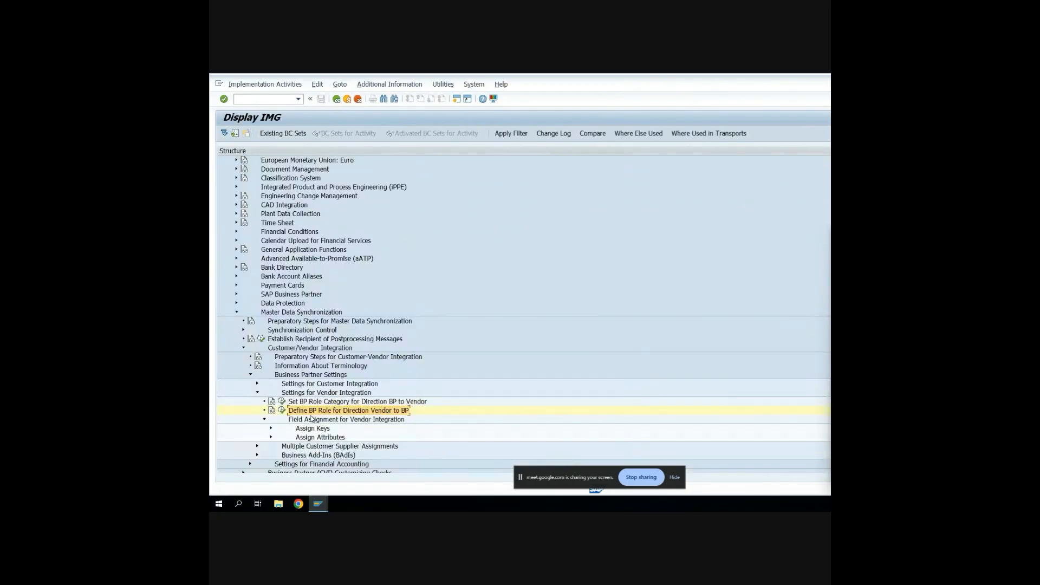
left_click(271, 428)
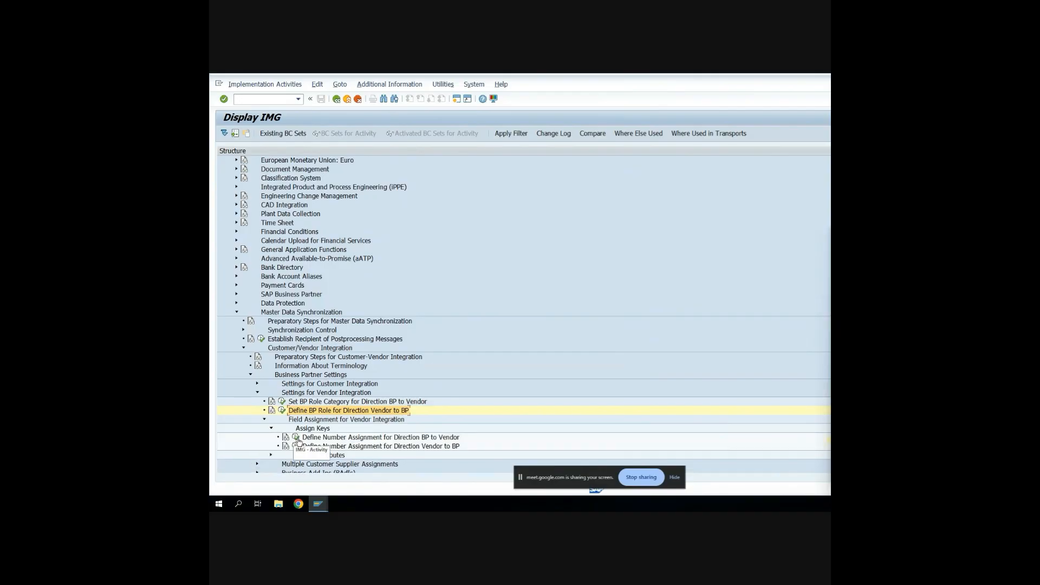
Step: In the BP-to-Vendor number assignment, add grouping FIAT with account group FISG
left_click(297, 439)
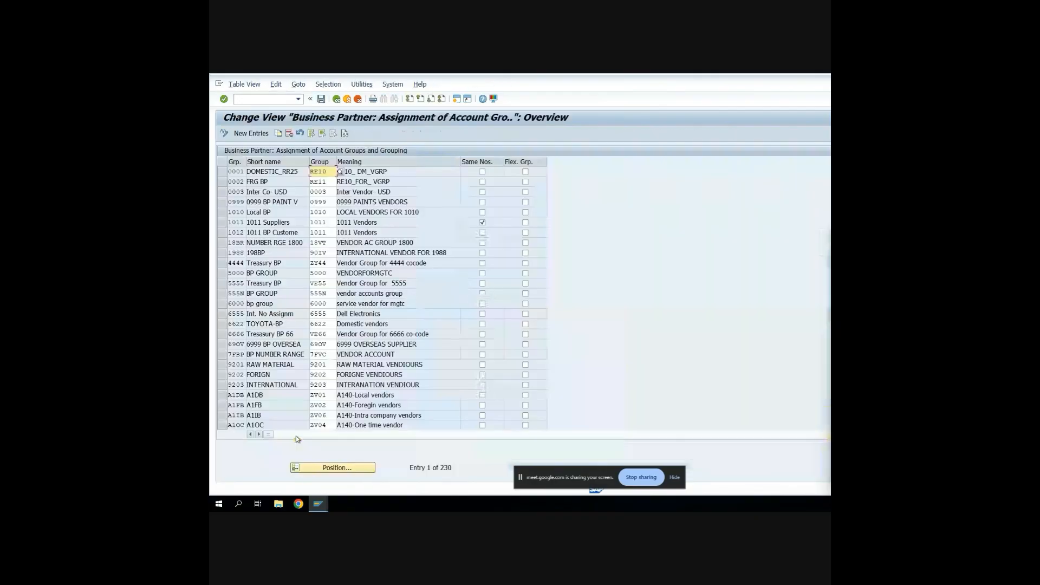
left_click(251, 135)
type("F")
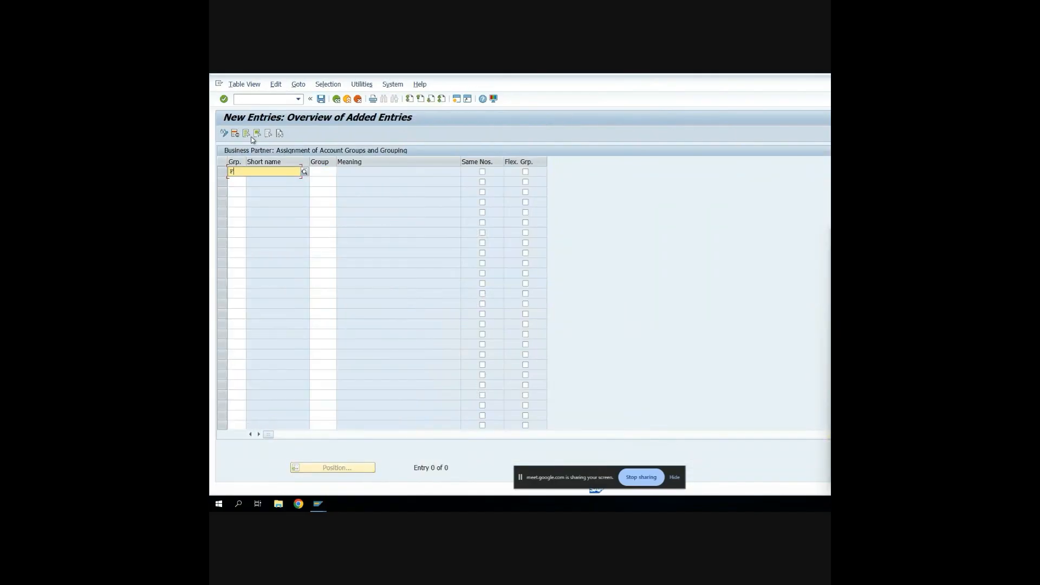
type("IAT")
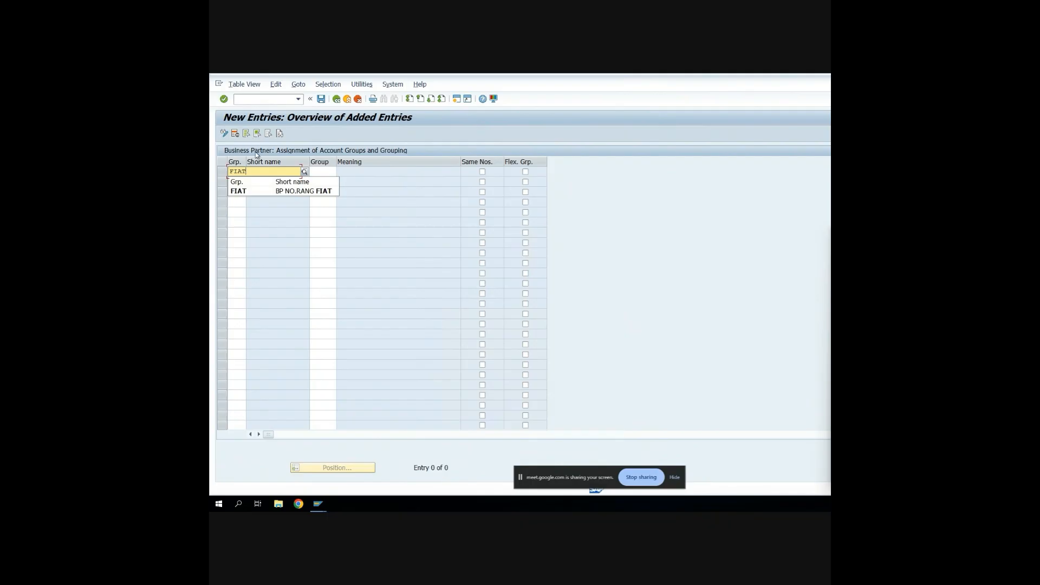
left_click(262, 190)
left_click(315, 172)
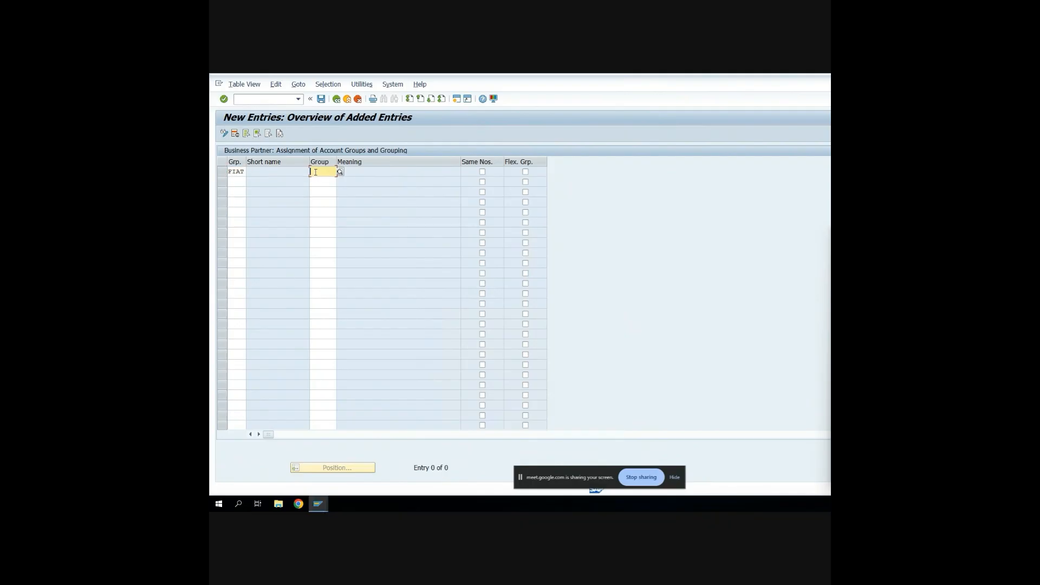
type("FIS")
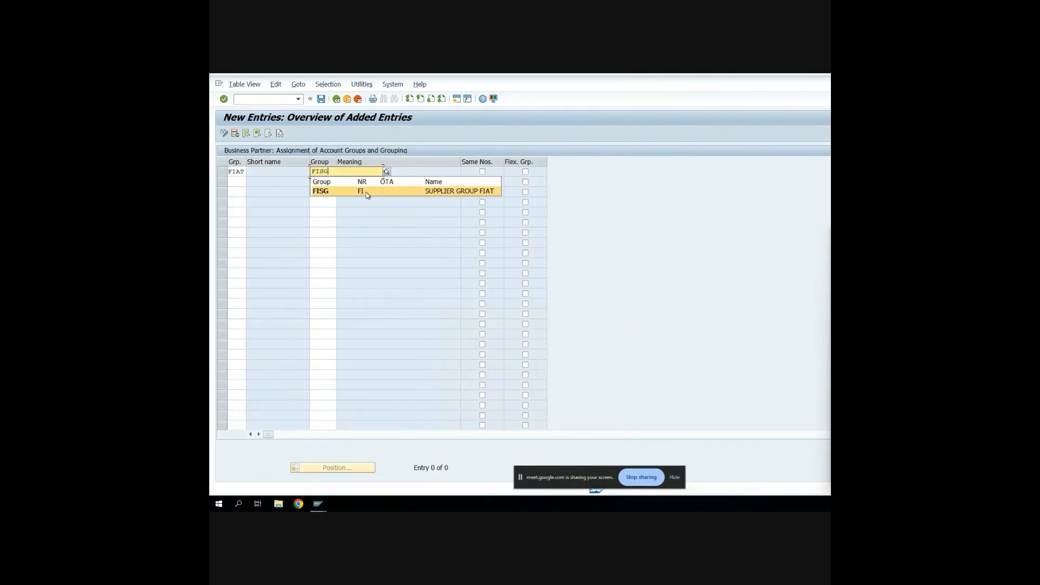
type("G")
left_click(367, 196)
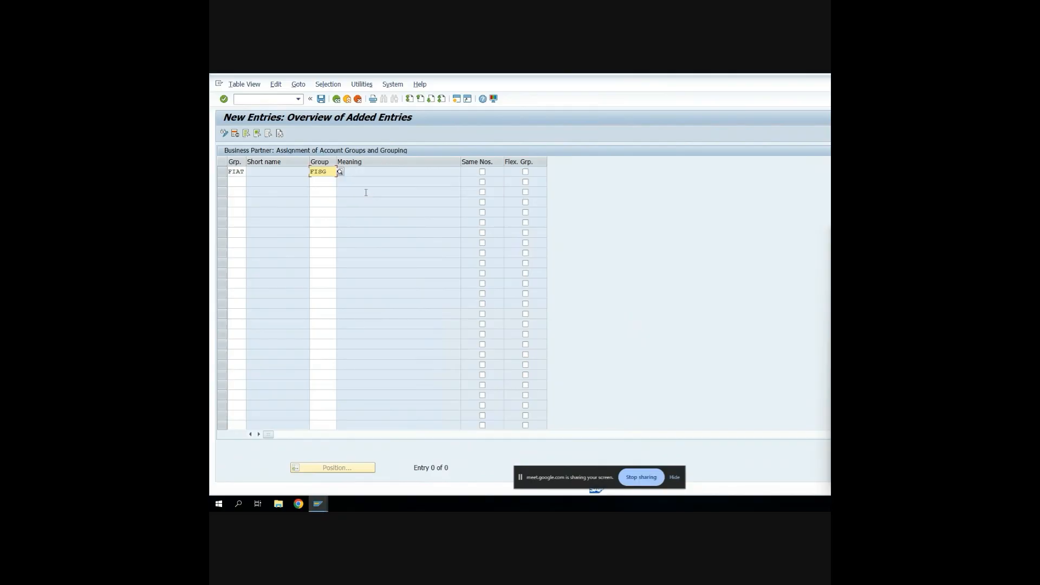
Step: Save the FIAT-to-FISG assignment under the customizing request and exit the IMG to Easy Access
left_click(321, 99)
left_click(396, 236)
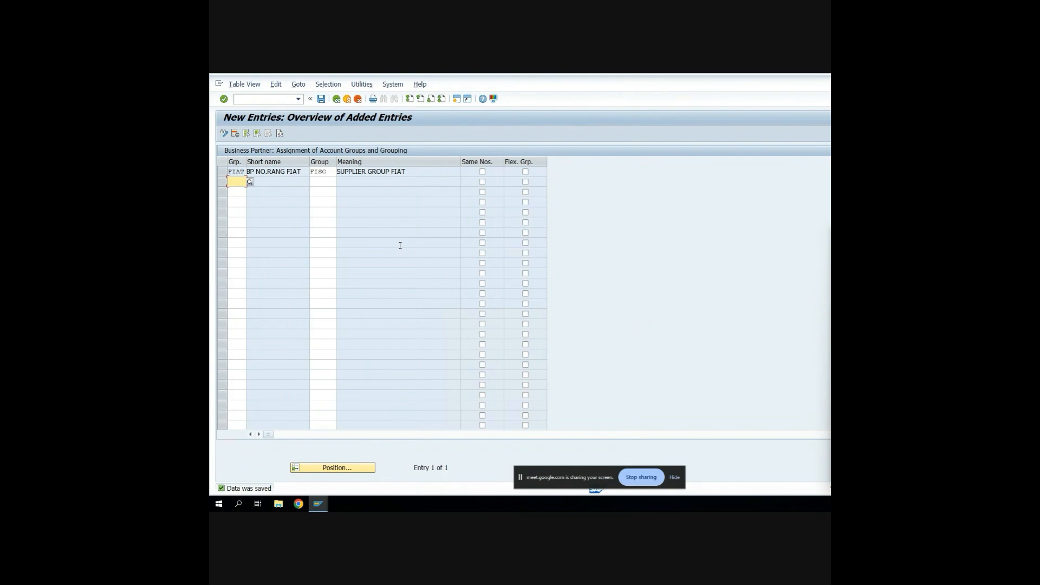
left_click(339, 101)
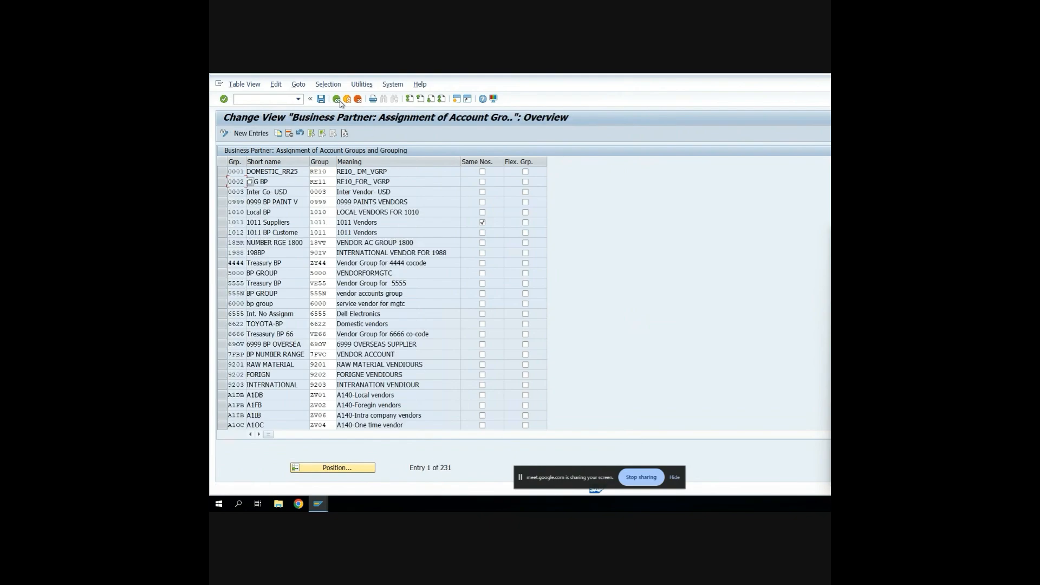
left_click(337, 100)
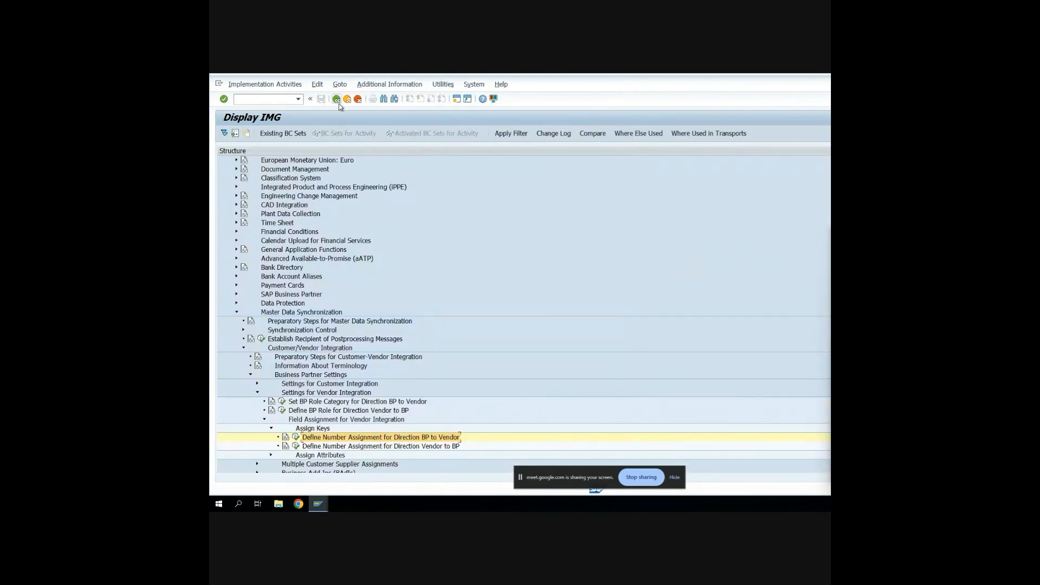
left_click(337, 99)
Step: Run transaction BP from the SAP Easy Access screen to open Maintain Business Partner
left_click(337, 100)
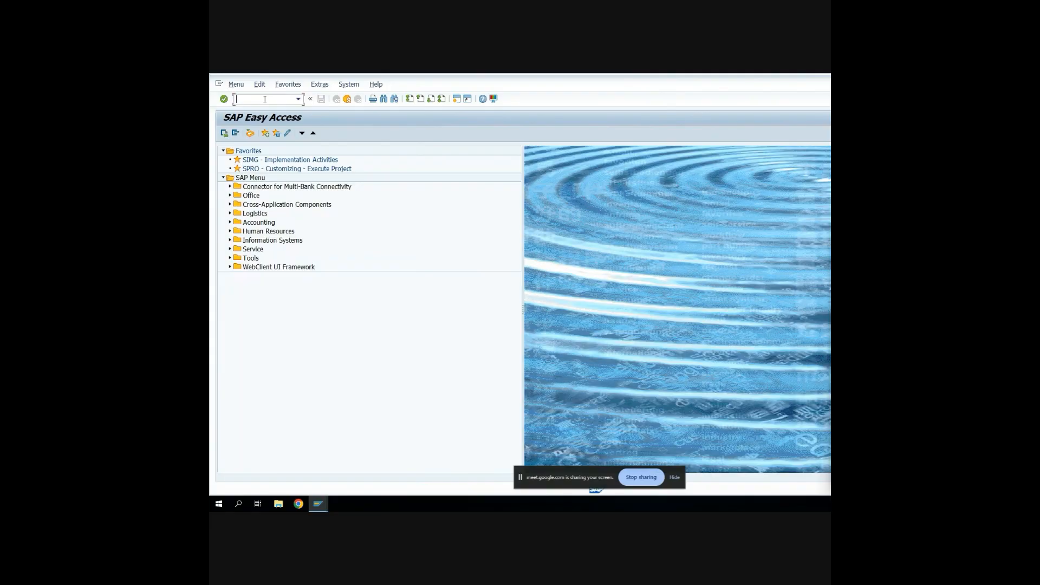
type("BP")
key("Return")
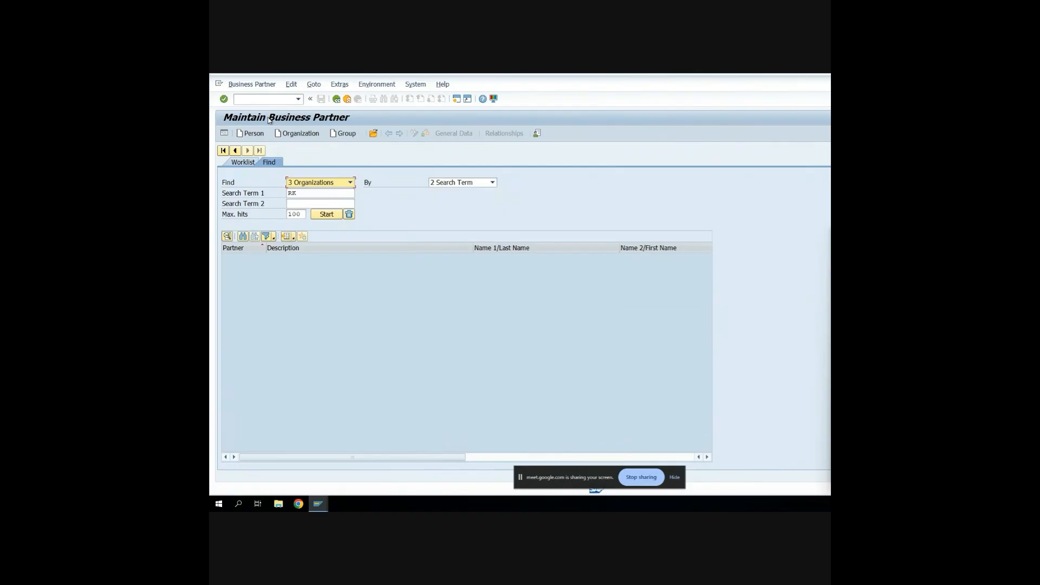
Step: Create a new Organization business partner in BP role FIATC1 Customer (Fin.Acc) FIAT
left_click(290, 134)
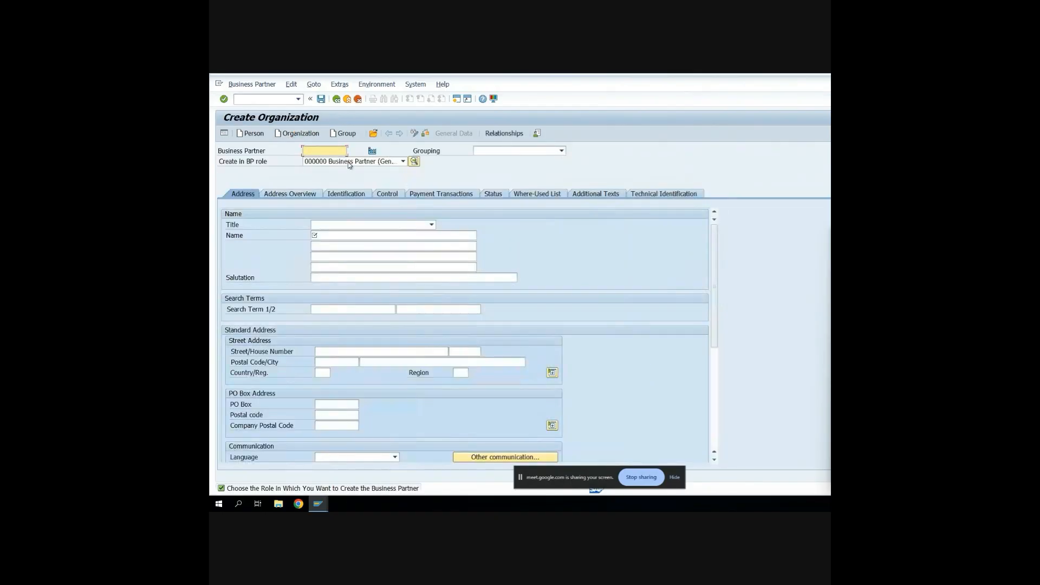
left_click(351, 162)
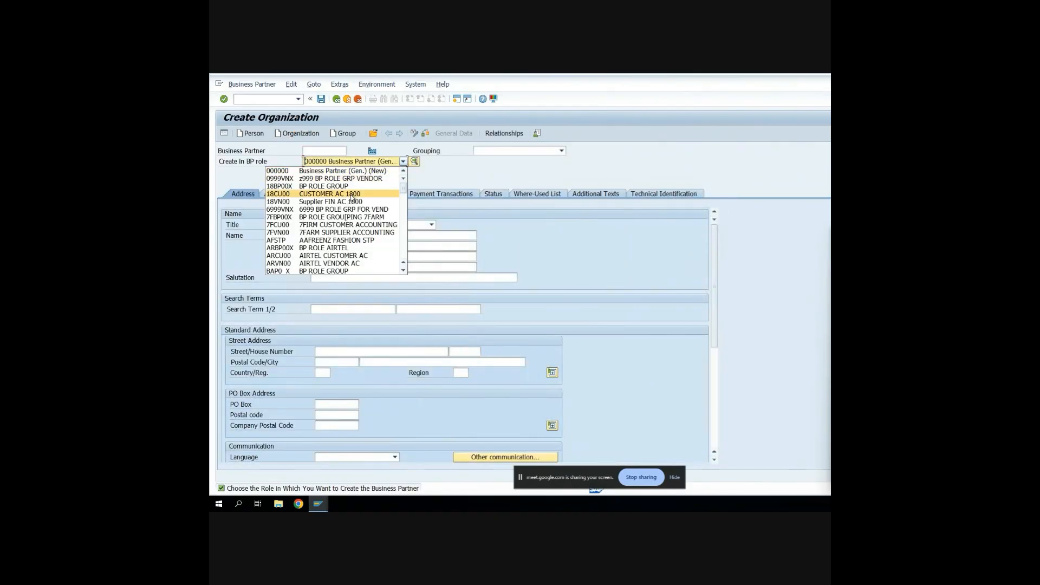
scroll(352, 189, "down", 8)
scroll(351, 198, "down", 10)
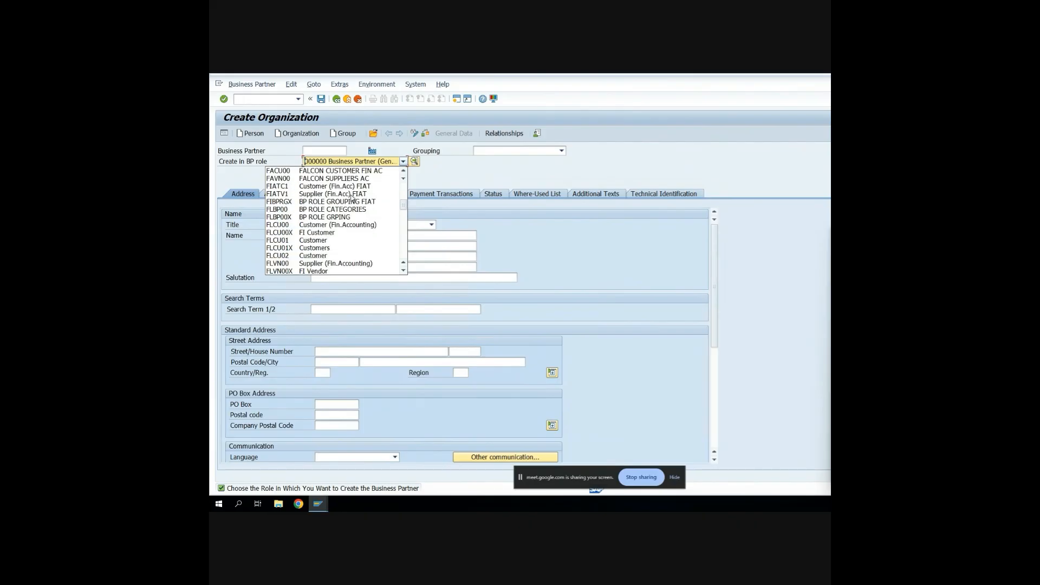
scroll(351, 198, "down", 10)
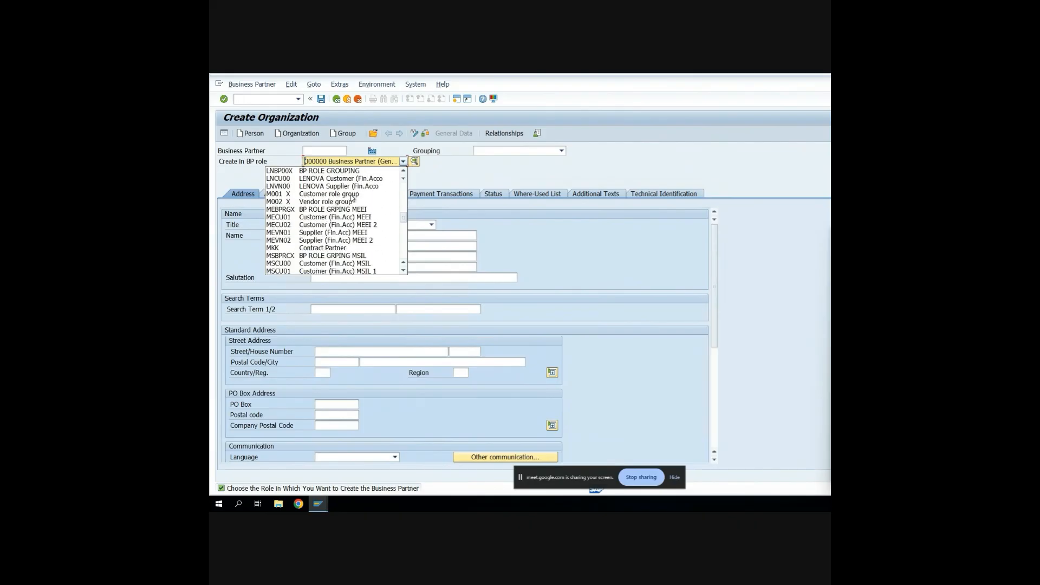
scroll(353, 198, "down", 3)
left_click_drag(403, 220, 409, 187)
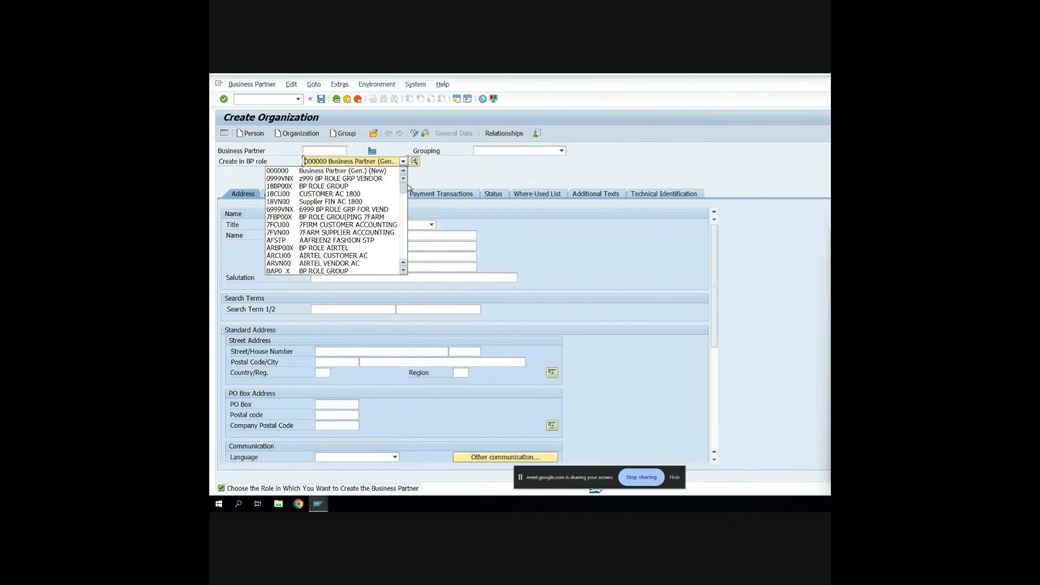
scroll(344, 213, "down", 2)
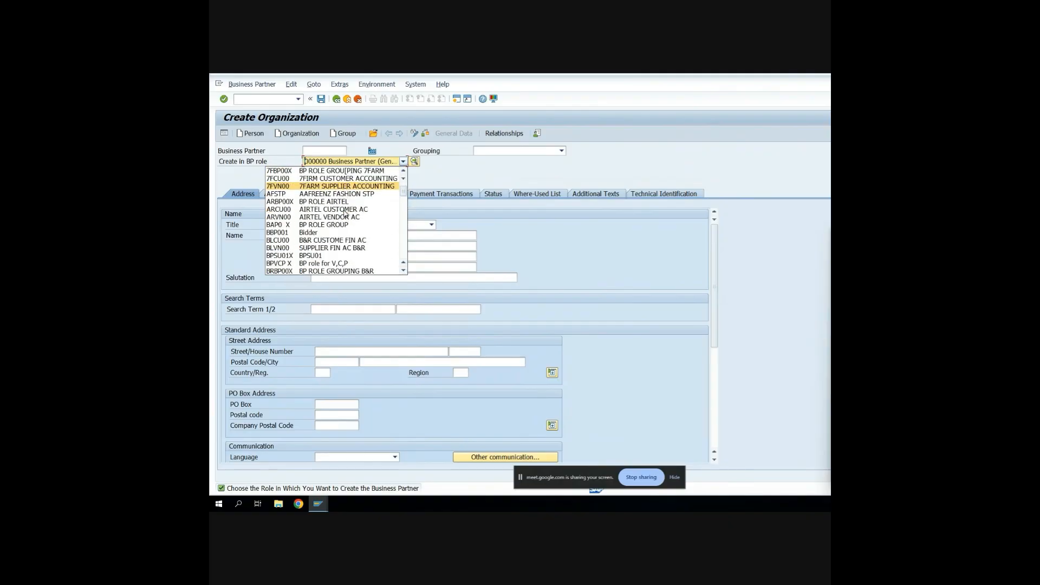
scroll(345, 212, "down", 2)
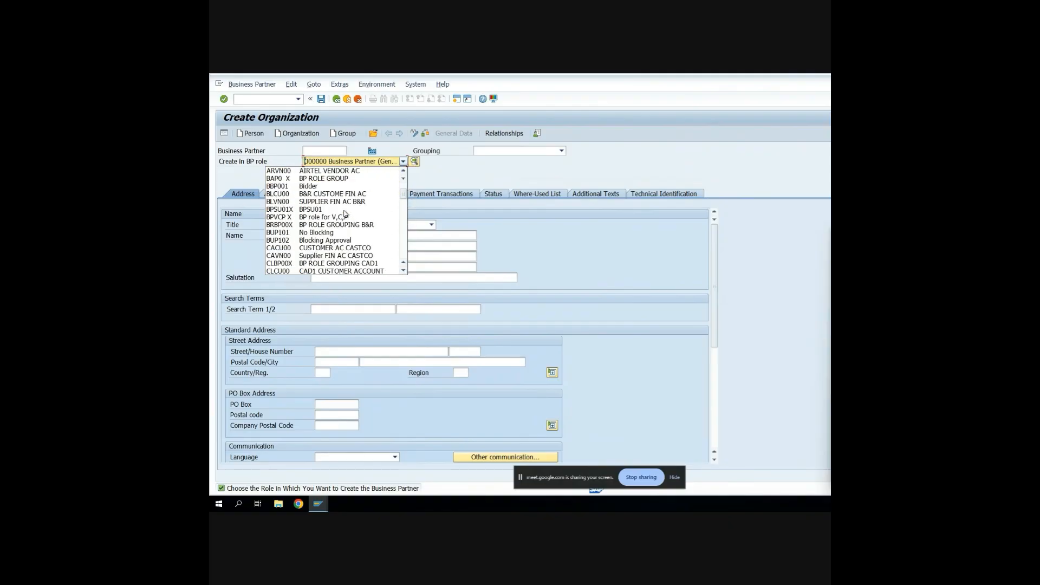
scroll(345, 213, "down", 4)
scroll(345, 213, "down", 3)
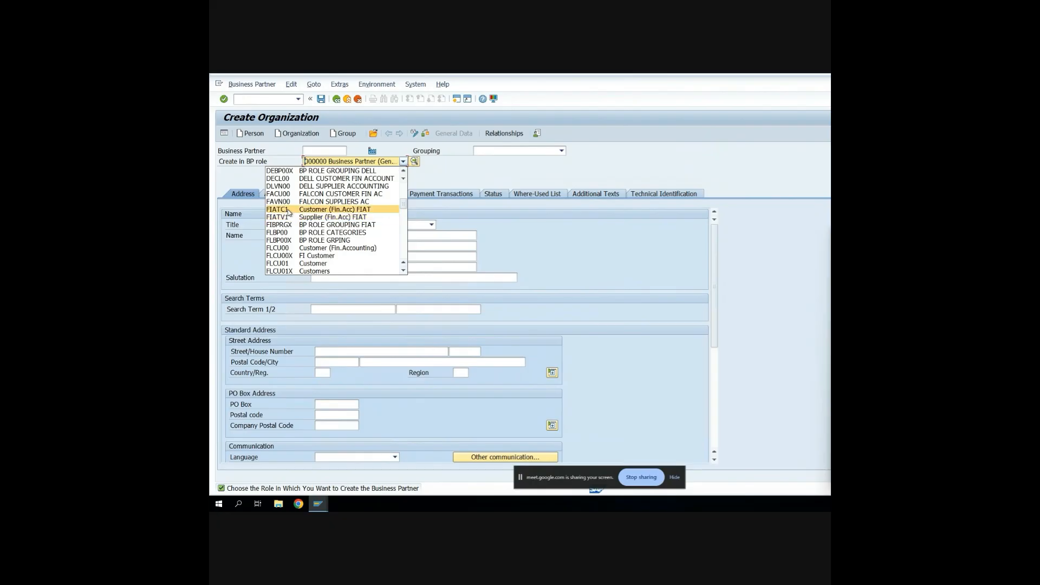
left_click(288, 210)
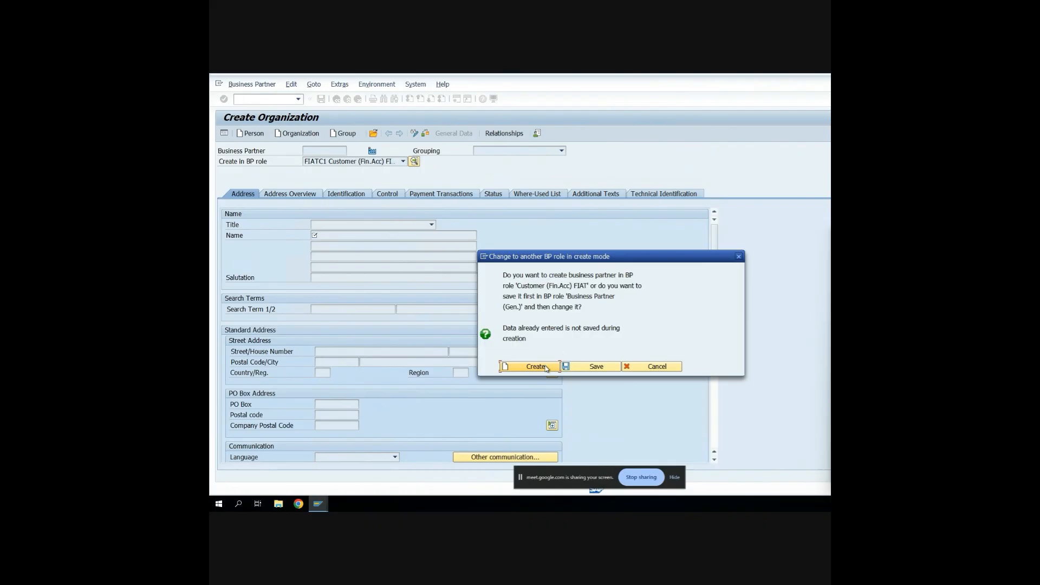
left_click(546, 369)
Step: Set the grouping to FIAT BP NO.RANG FIAT and the title to 0003 Company
left_click(563, 153)
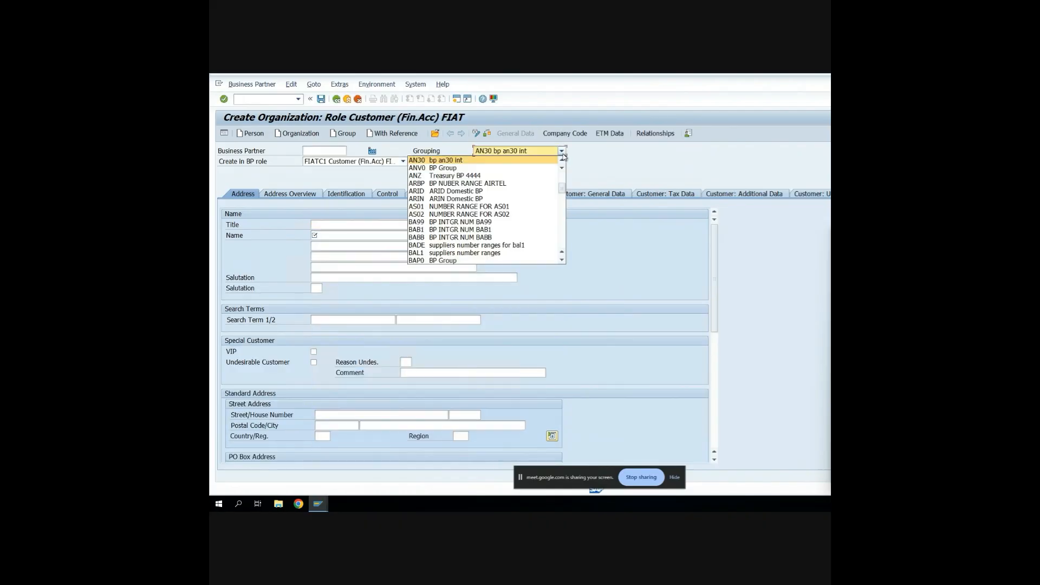
scroll(516, 195, "down", 12)
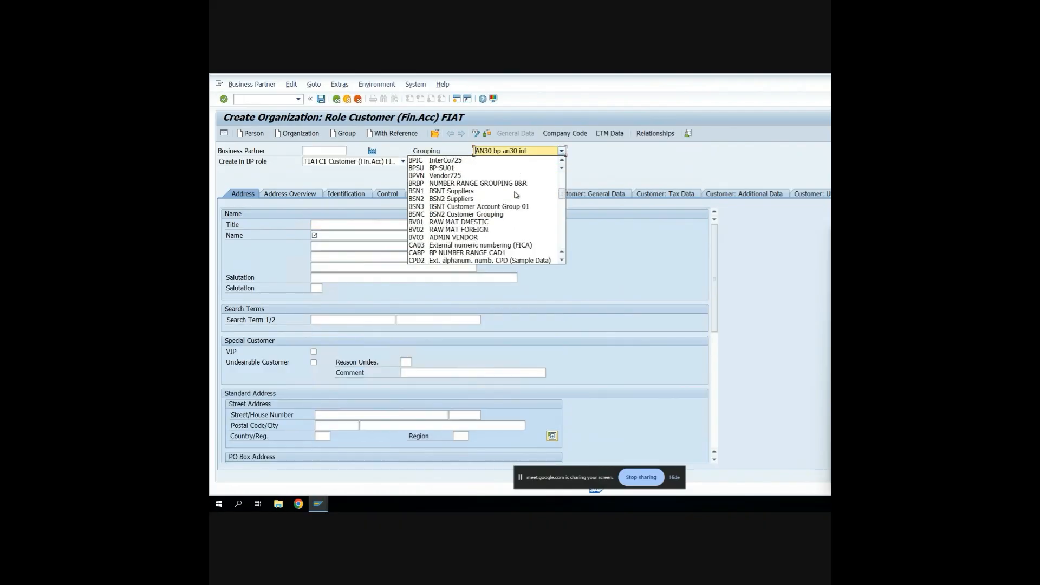
scroll(516, 195, "down", 3)
scroll(516, 195, "down", 4)
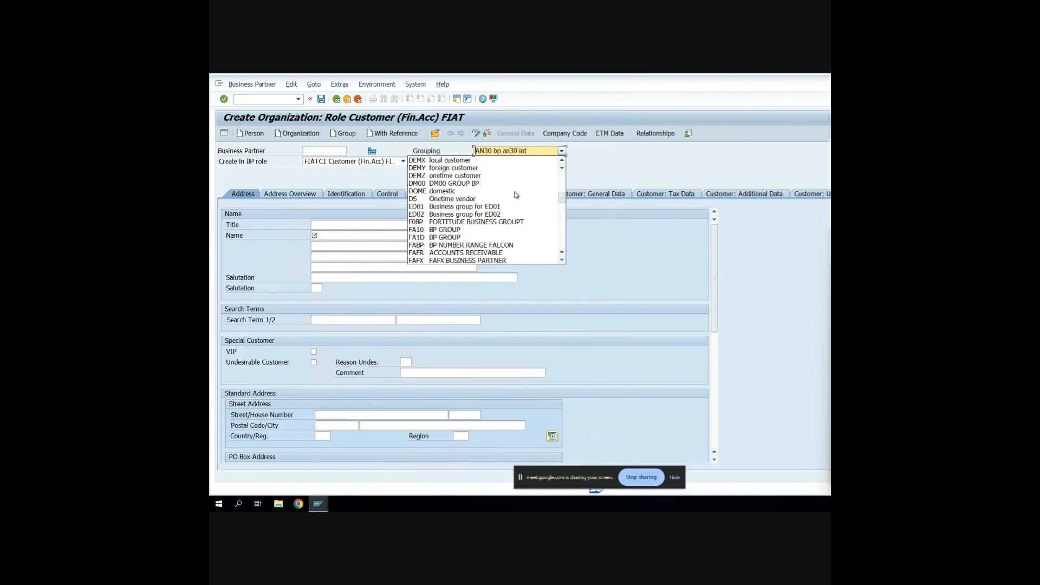
scroll(516, 195, "down", 1)
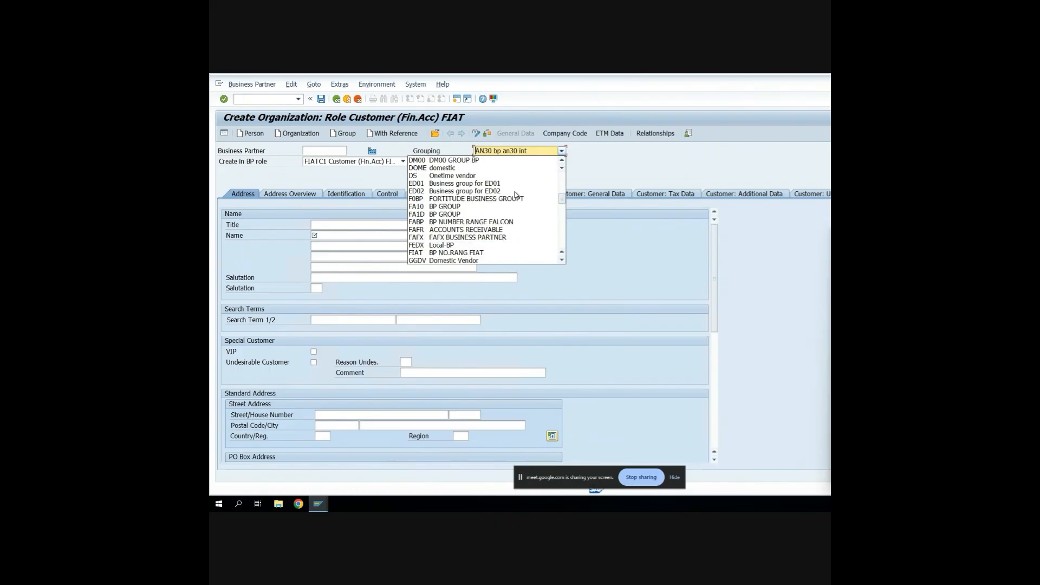
left_click(449, 254)
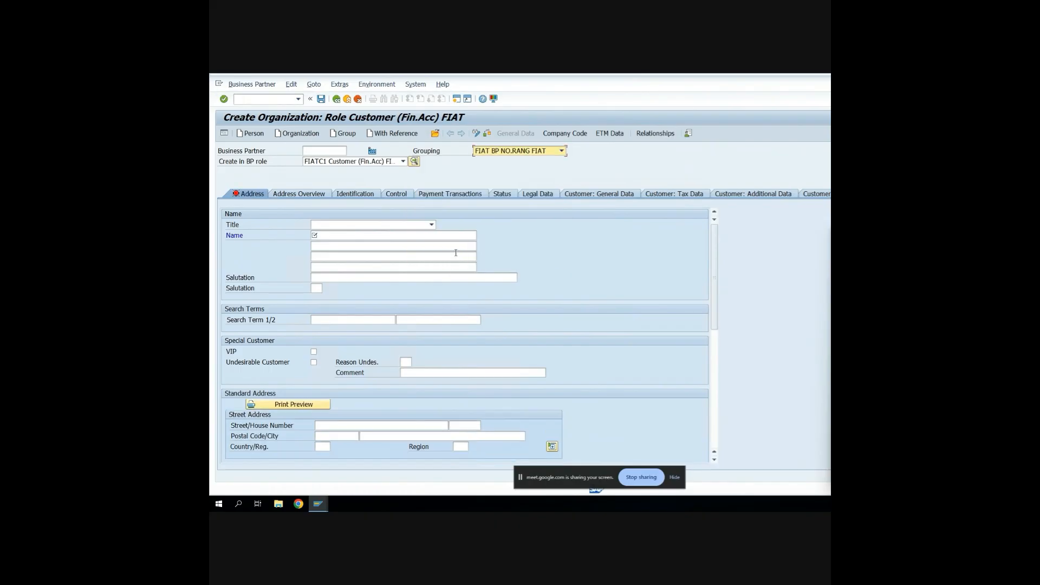
left_click(377, 229)
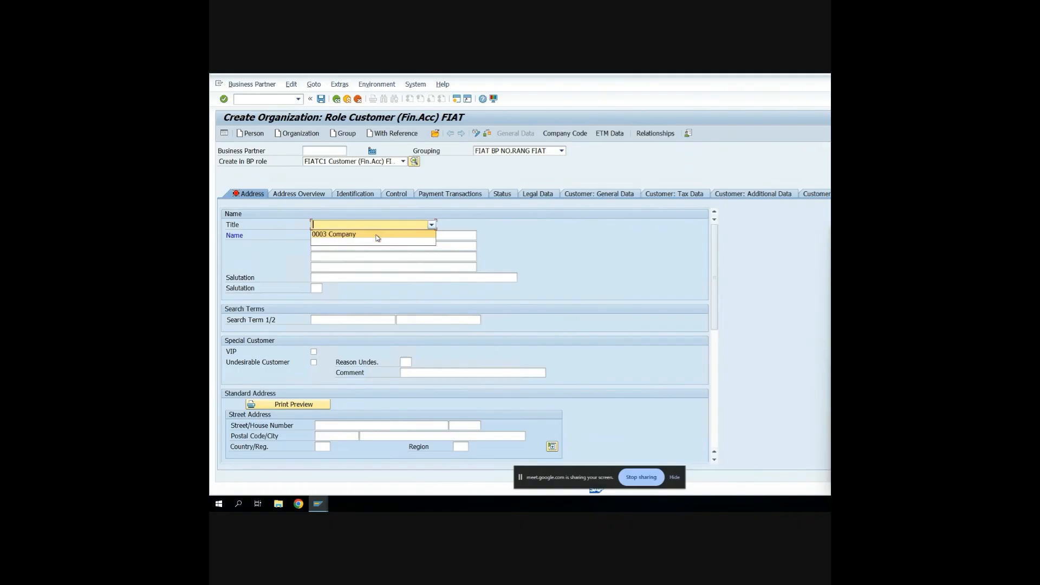
left_click(378, 236)
Step: Enter the organization's name in the Name field, correcting the typos
left_click(376, 237)
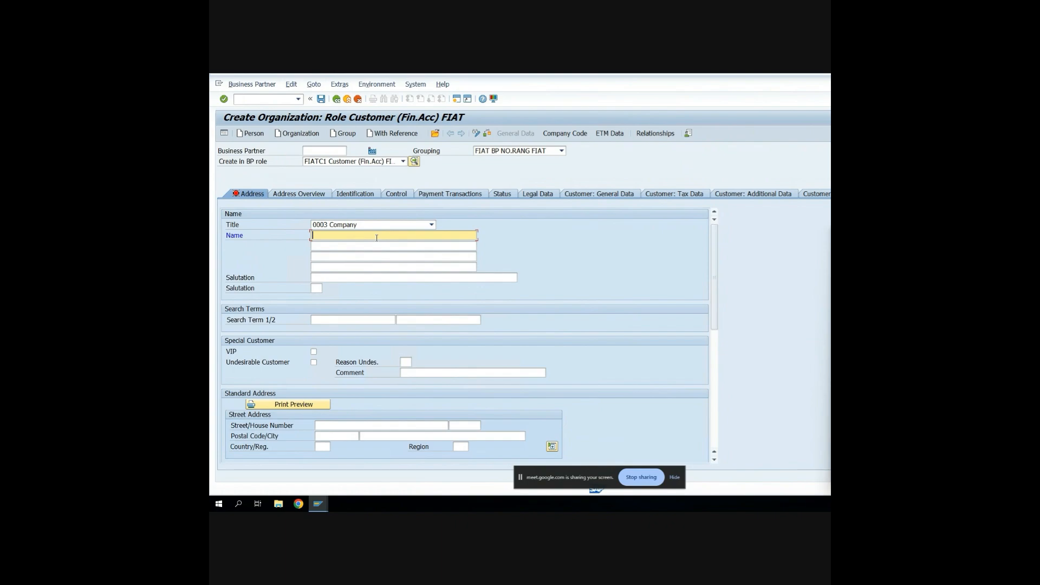
type("CEAT")
key("BackSpace")
key("BackSpace")
key("BackSpace")
key("BackSpace")
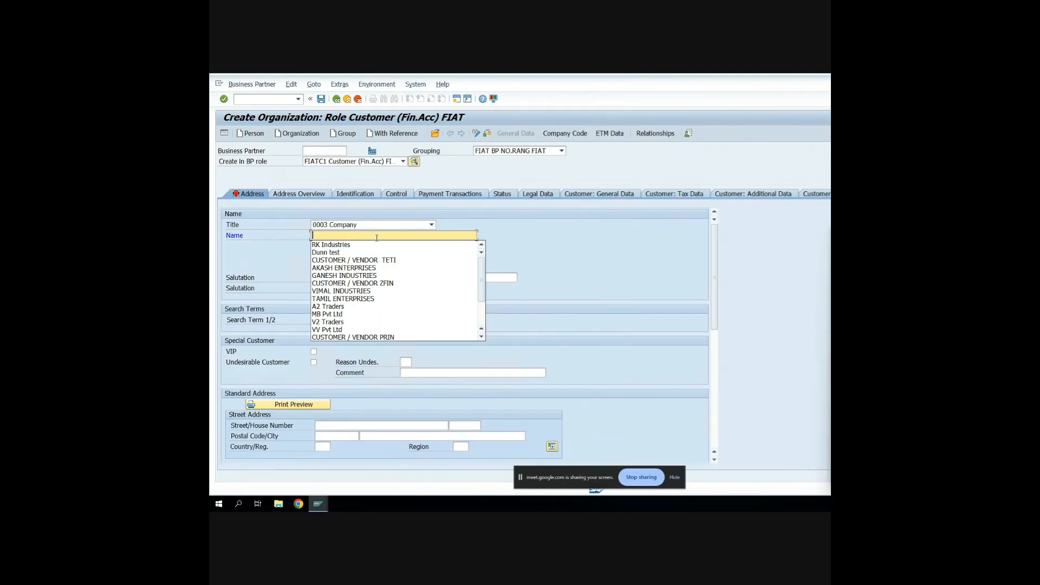
type("L")
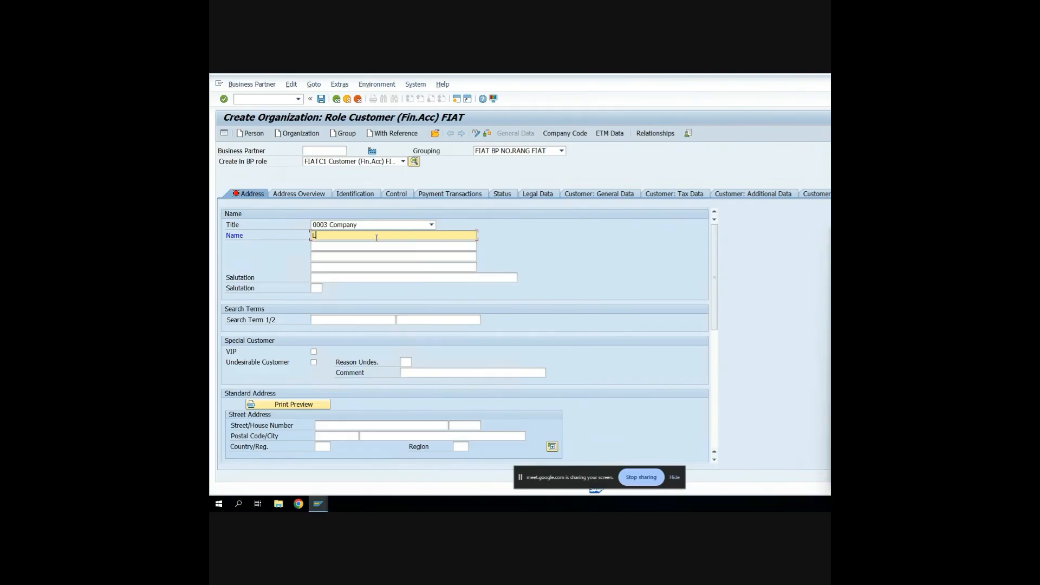
type("AKSHIN FIAT")
key("Left")
type("MI")
key("Right")
left_click(355, 424)
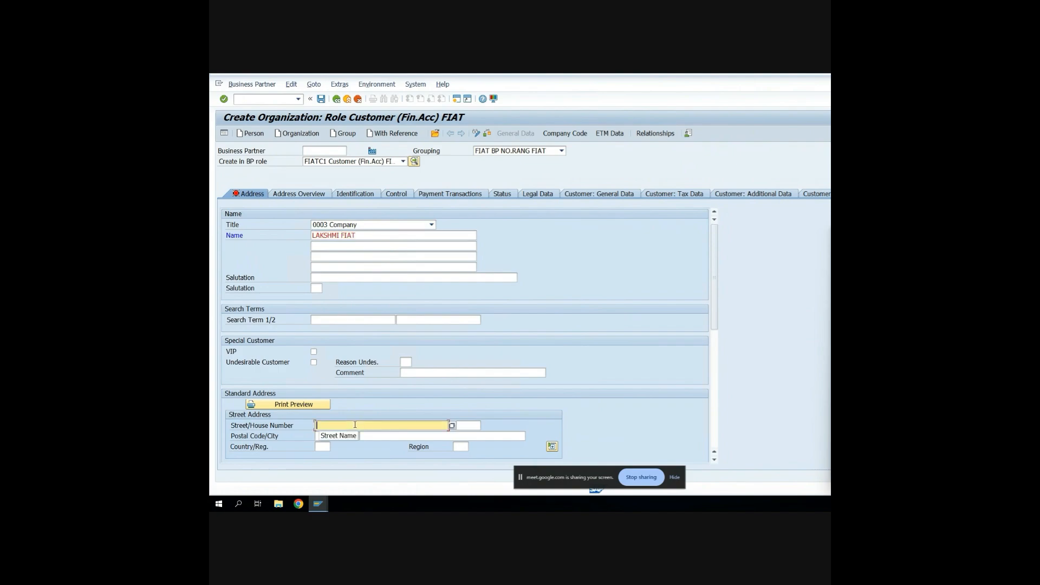
type("1ST MAIN ROAD")
key("Tab")
type("45")
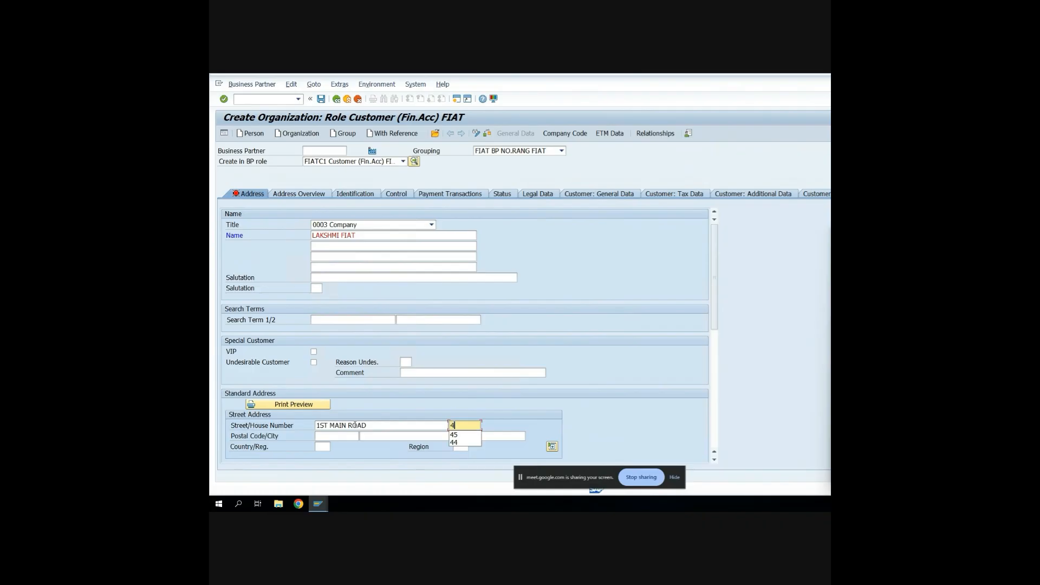
key("Tab")
type("60")
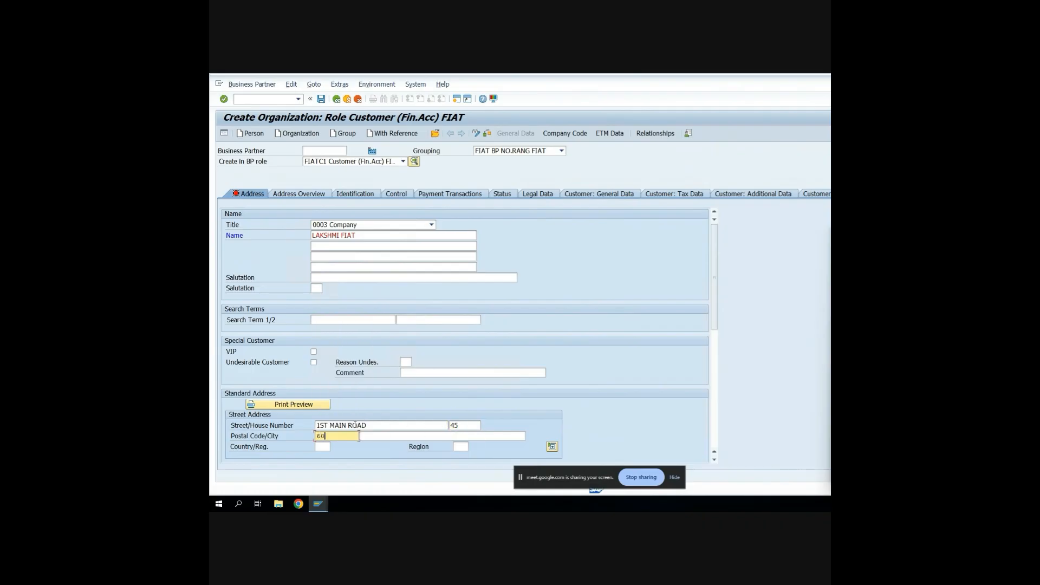
type("0075")
key("Tab")
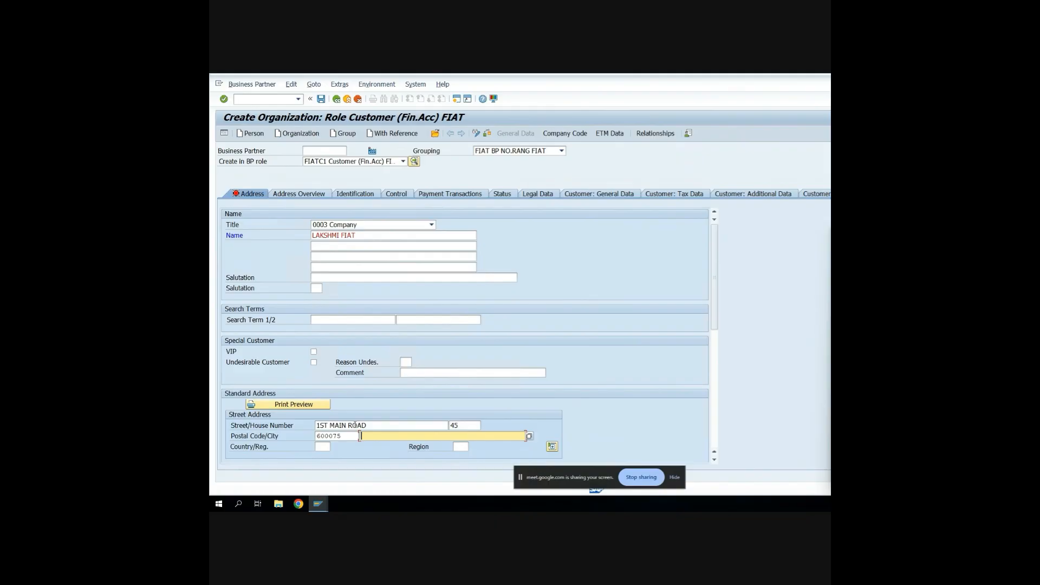
type("CHENNAI")
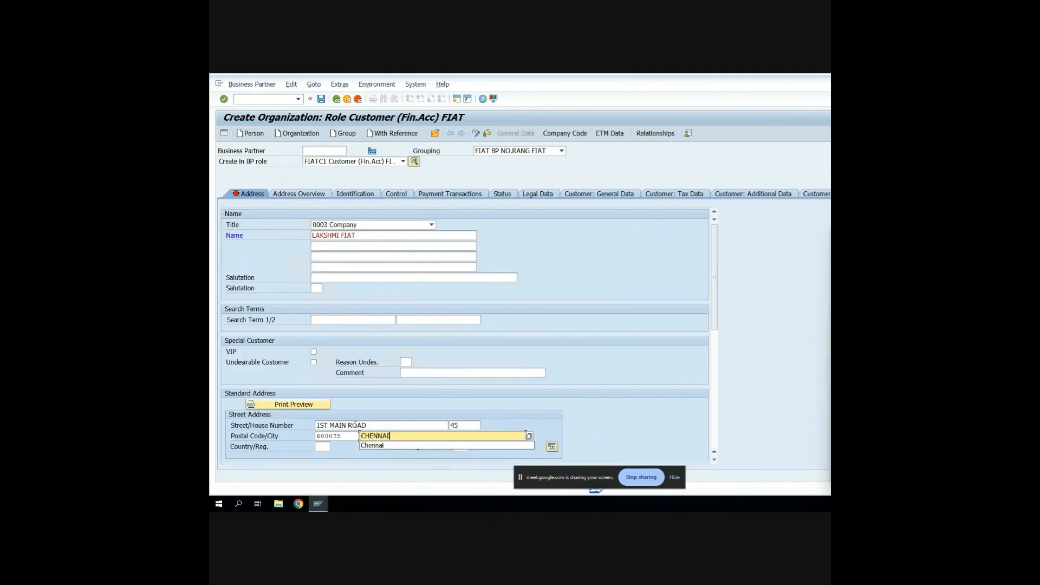
key("Tab")
type("I")
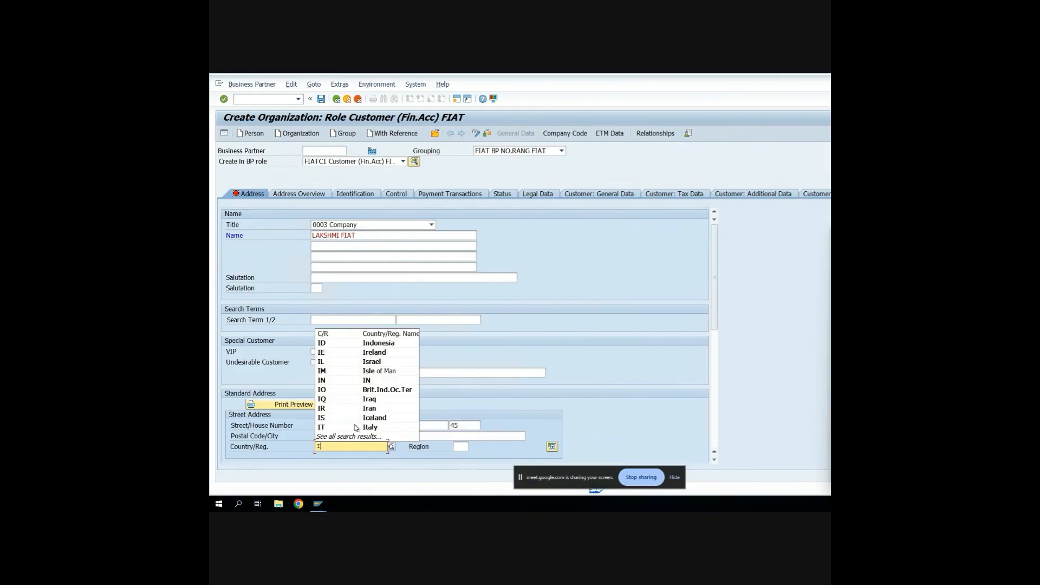
type("N")
key("Tab")
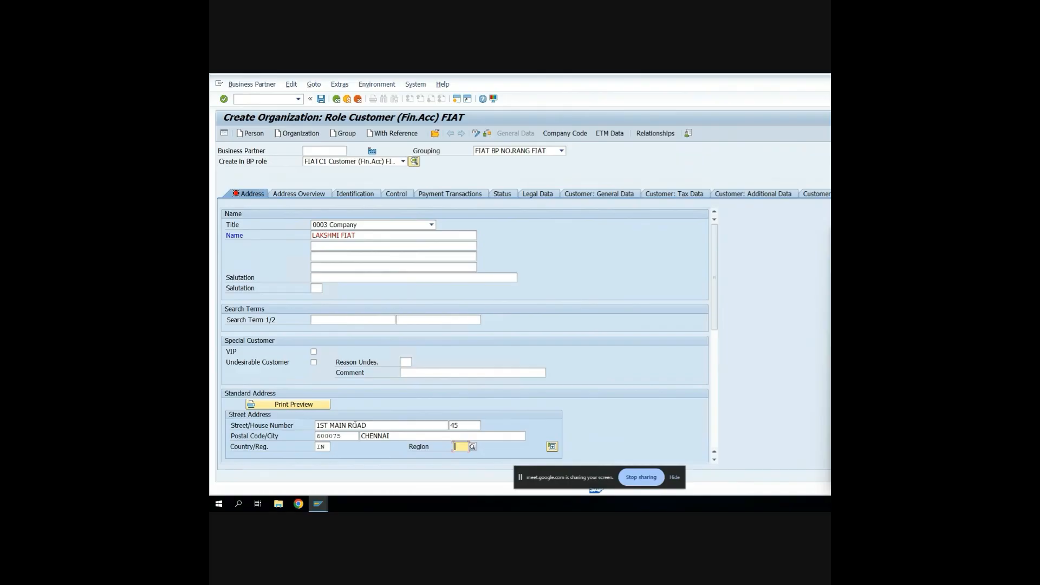
type("22")
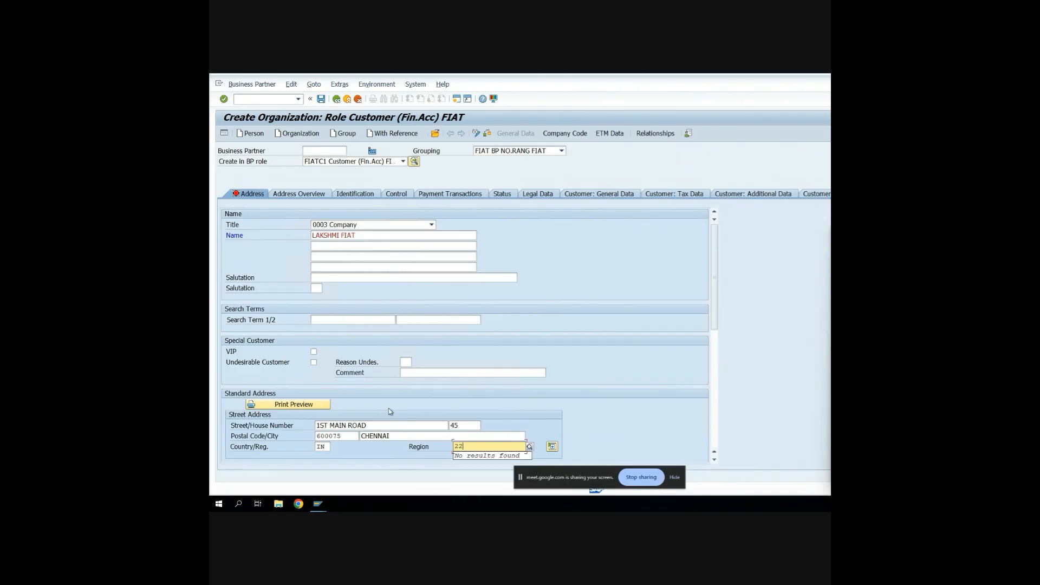
key("BackSpace")
key("BackSpace")
type("TN")
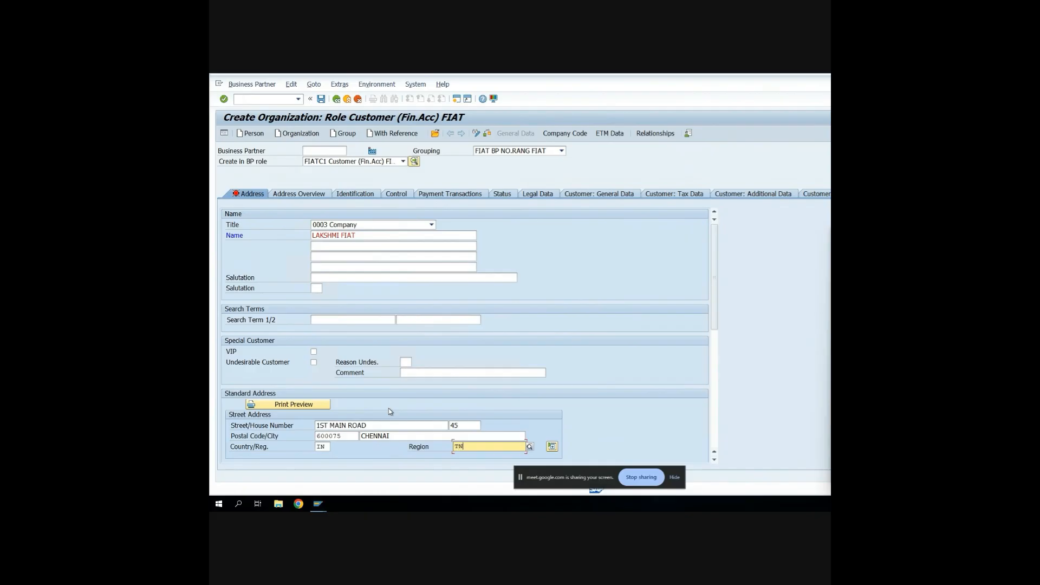
left_click(494, 469)
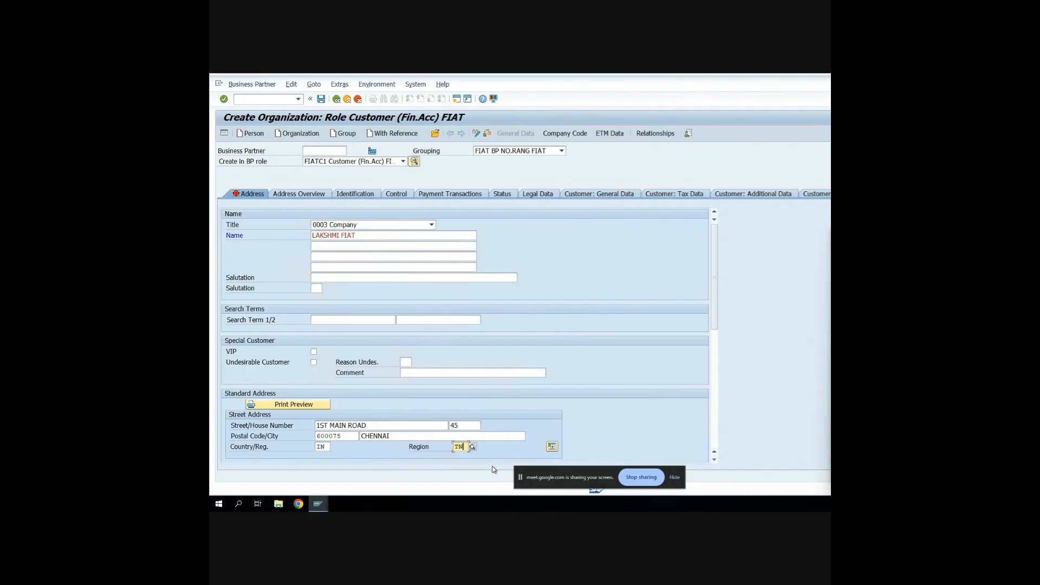
Step: Choose EN English as the communication language
scroll(538, 362, "down", 4)
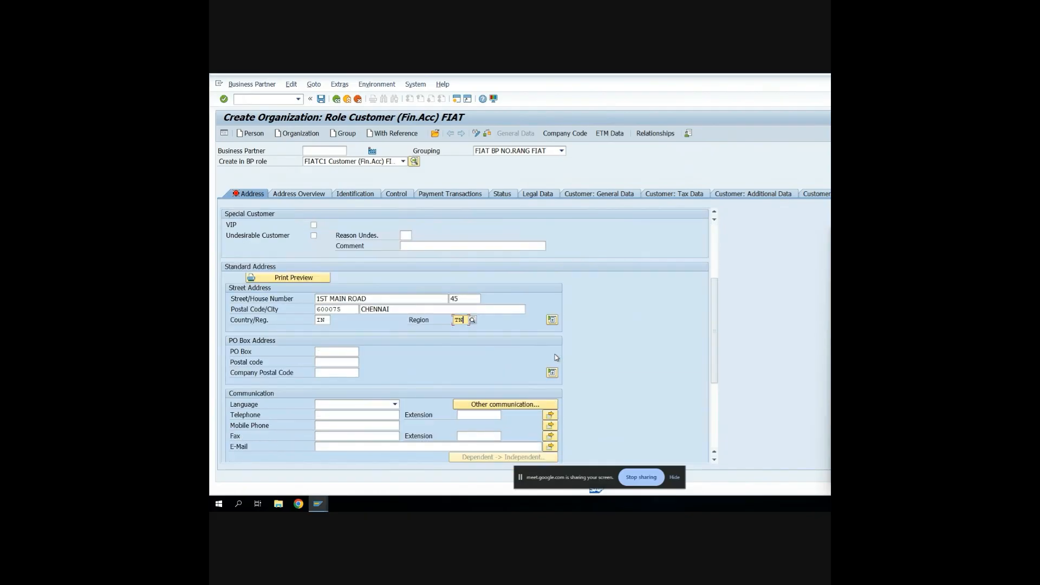
scroll(556, 358, "down", 1)
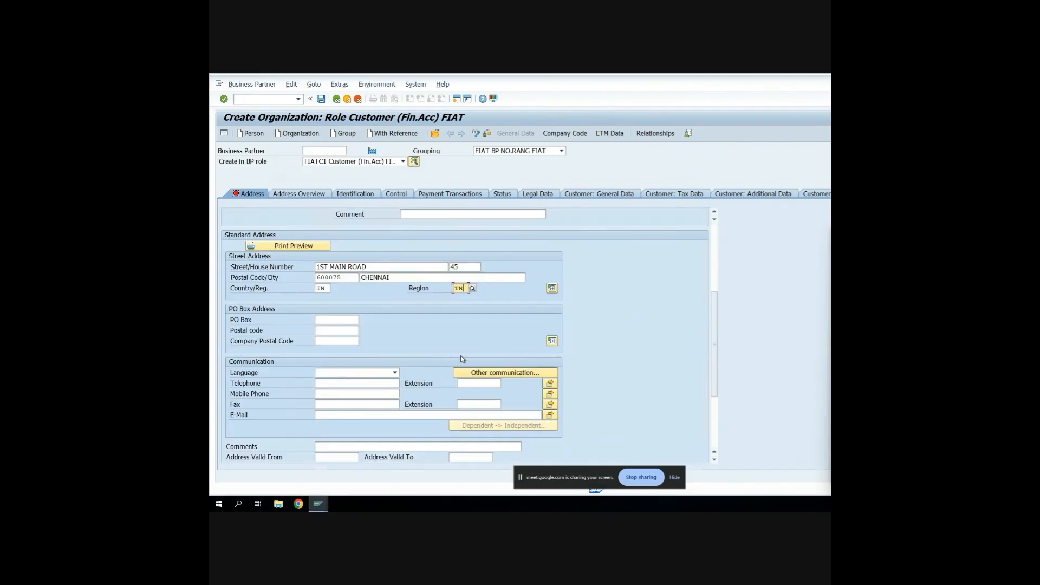
left_click(395, 373)
left_click(364, 443)
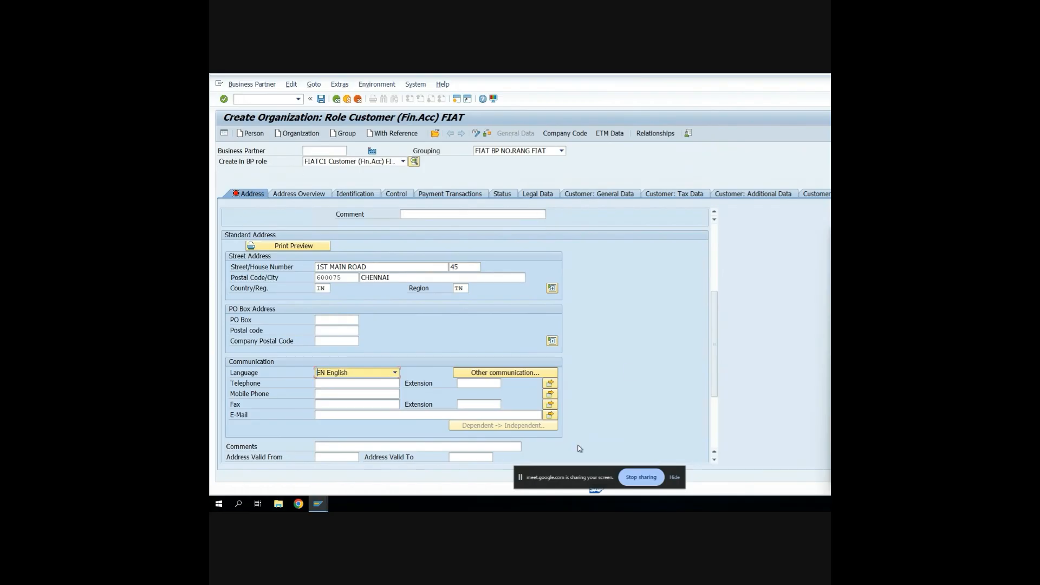
scroll(392, 324, "up", 1)
scroll(392, 324, "up", 3)
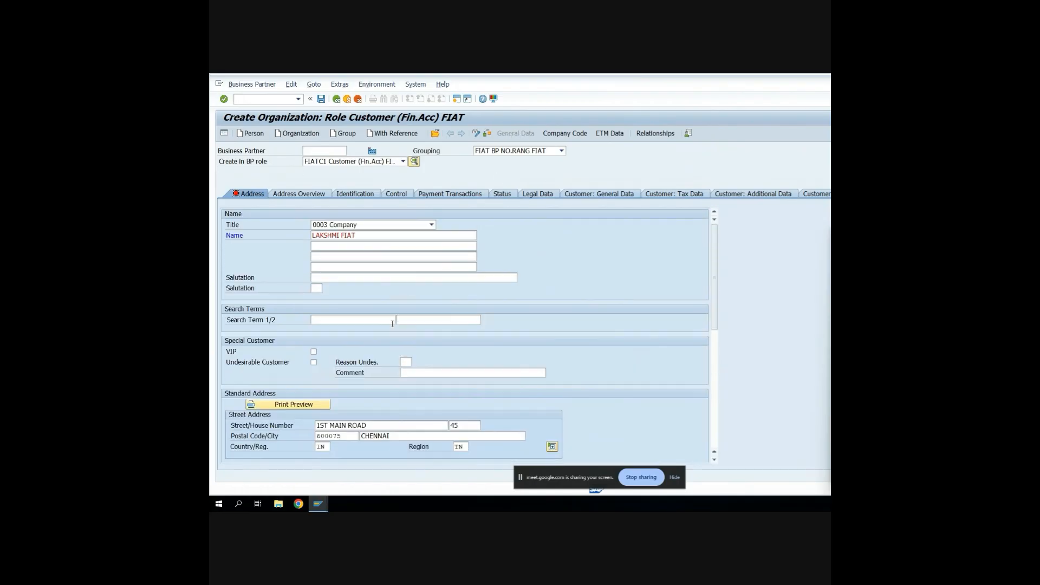
Step: Add company code FIAT to the customer with reconciliation account SUNDRY DEBITORS
left_click(569, 135)
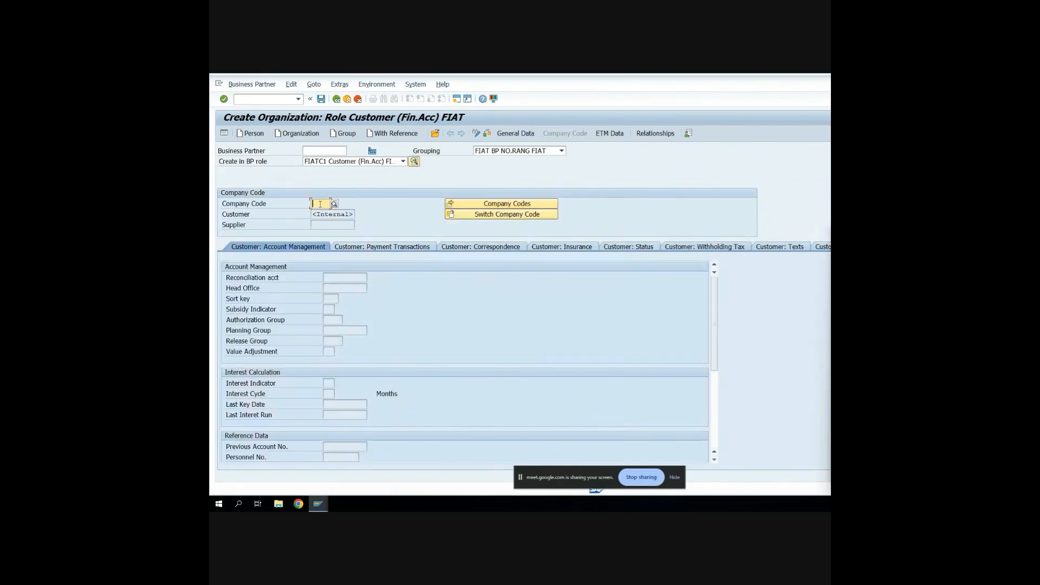
type("FIAT")
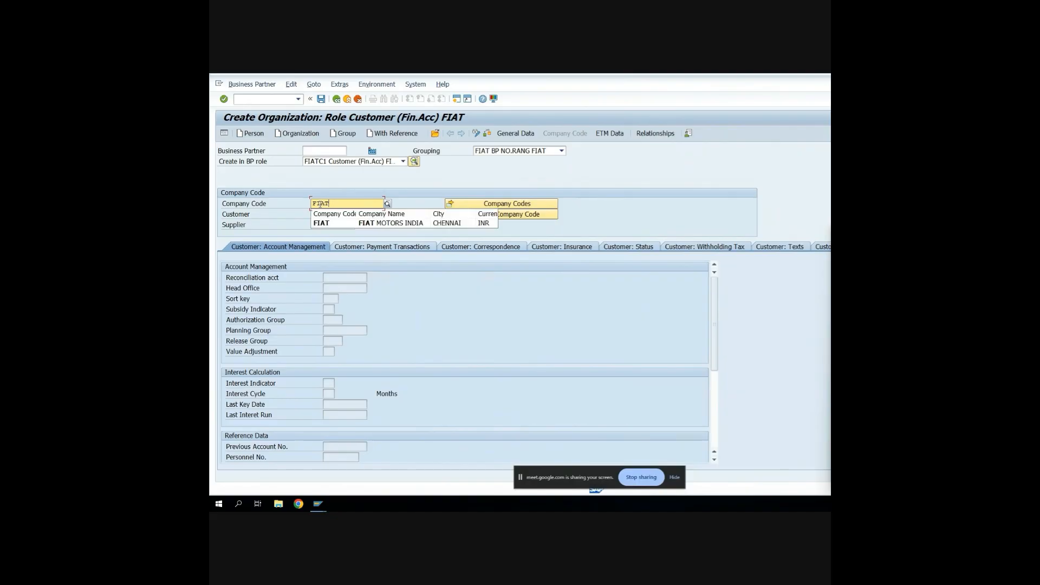
key("Return")
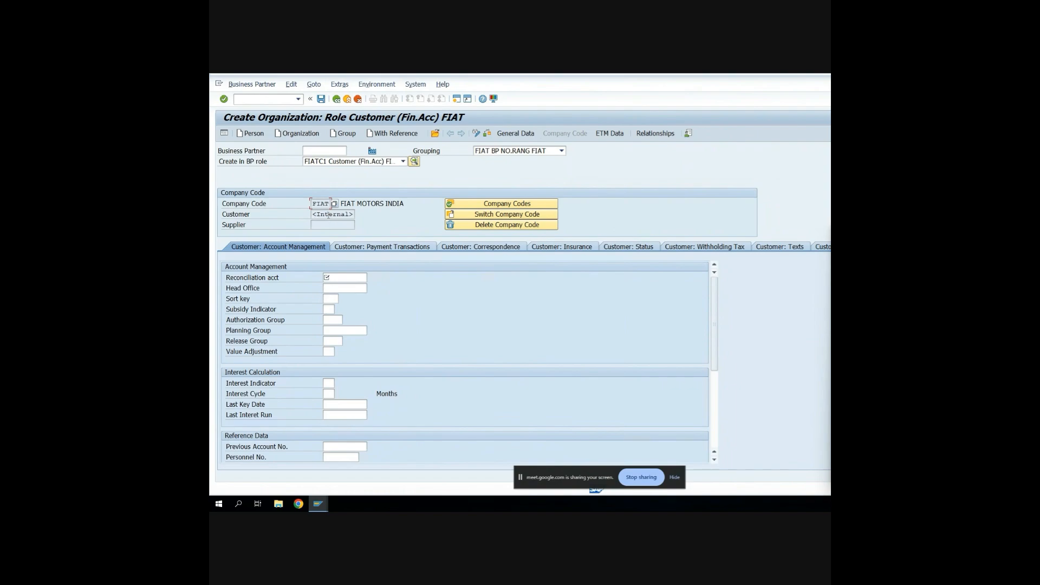
left_click(336, 279)
left_click(369, 277)
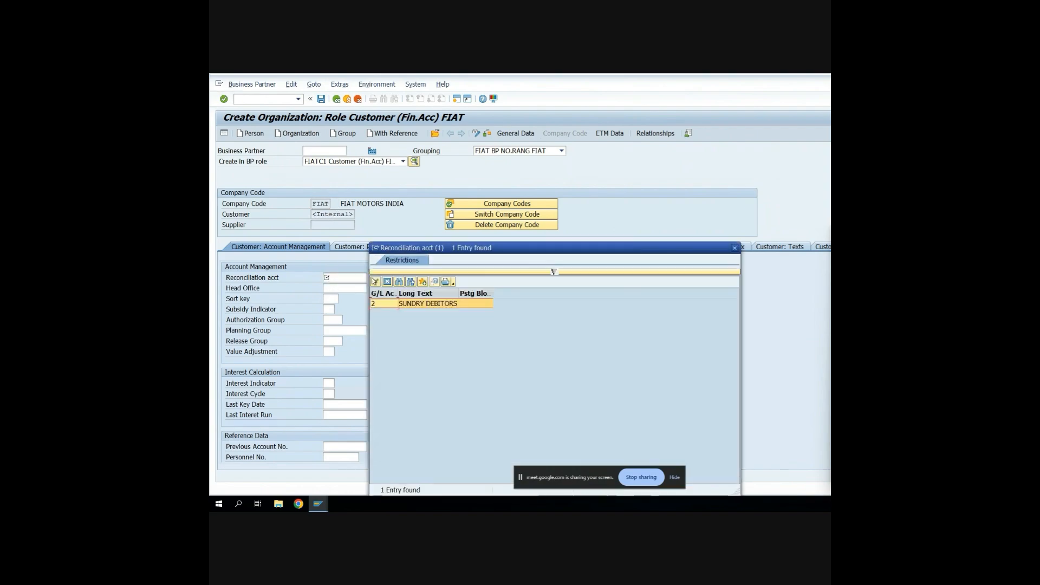
double_click(413, 301)
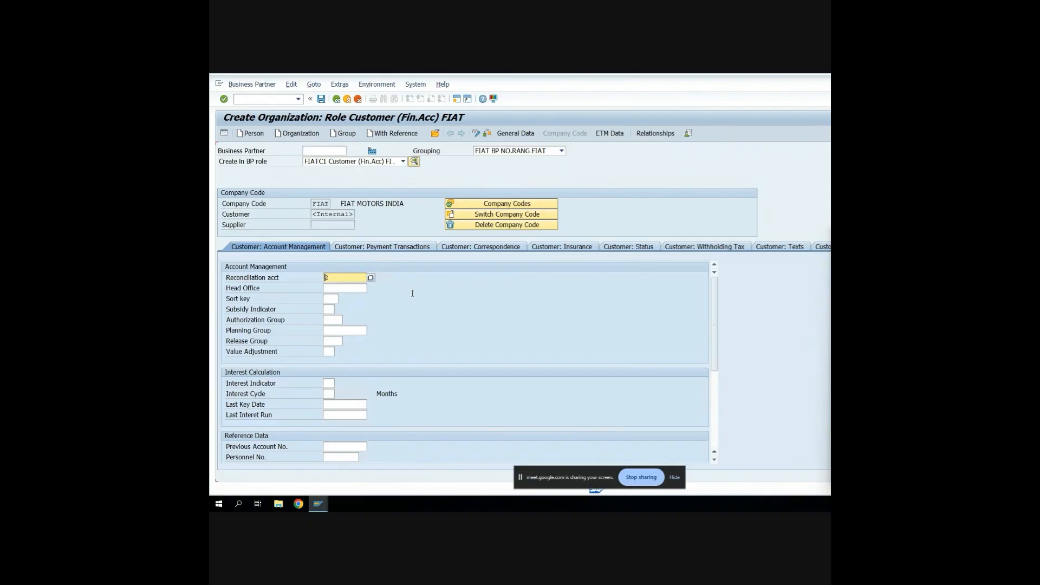
left_click(392, 247)
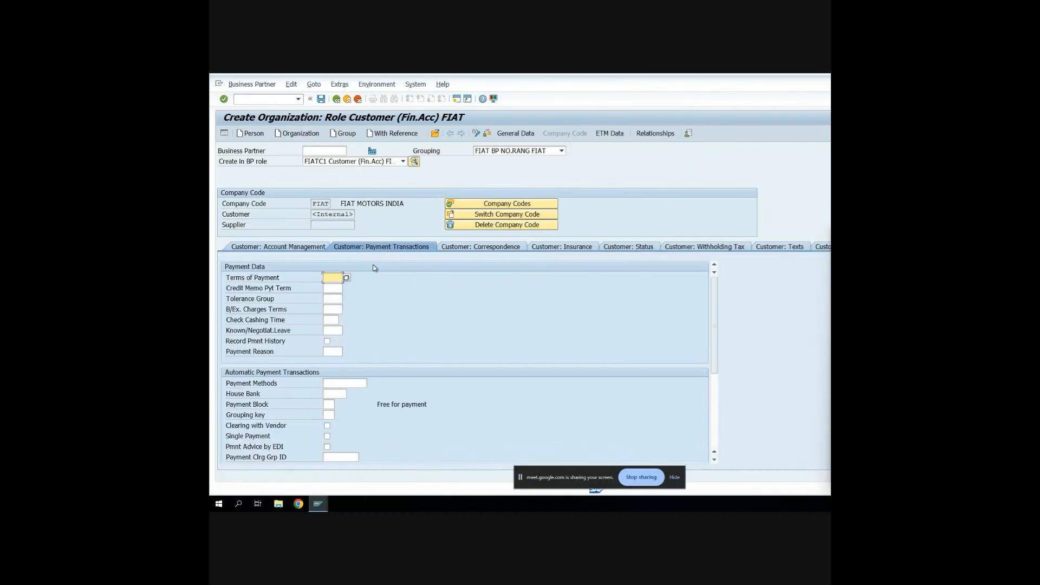
Step: Set the customer's payment terms to 0001 and tolerance group to FICT
left_click(346, 278)
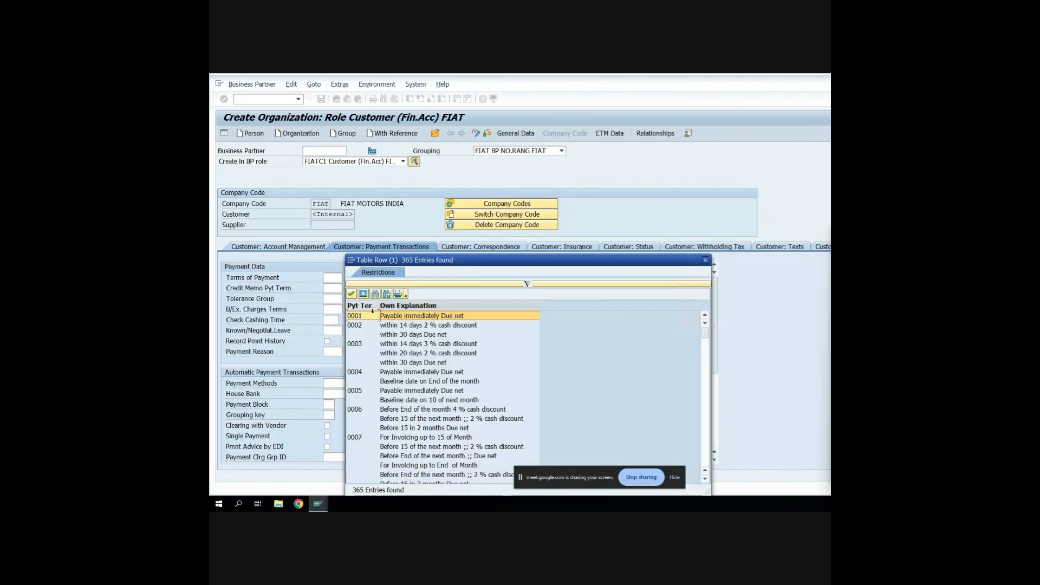
double_click(372, 317)
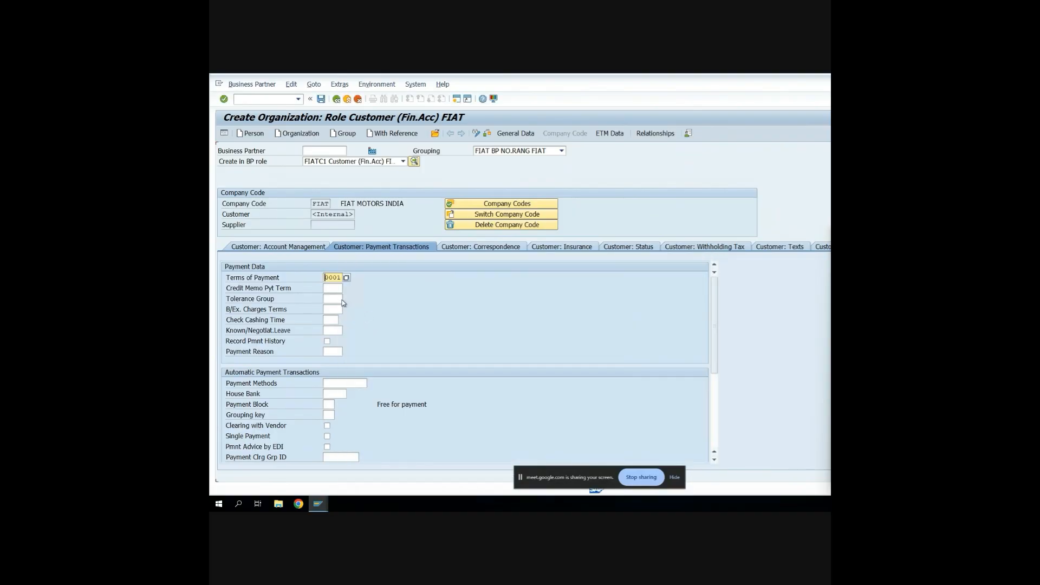
left_click(340, 300)
left_click(347, 299)
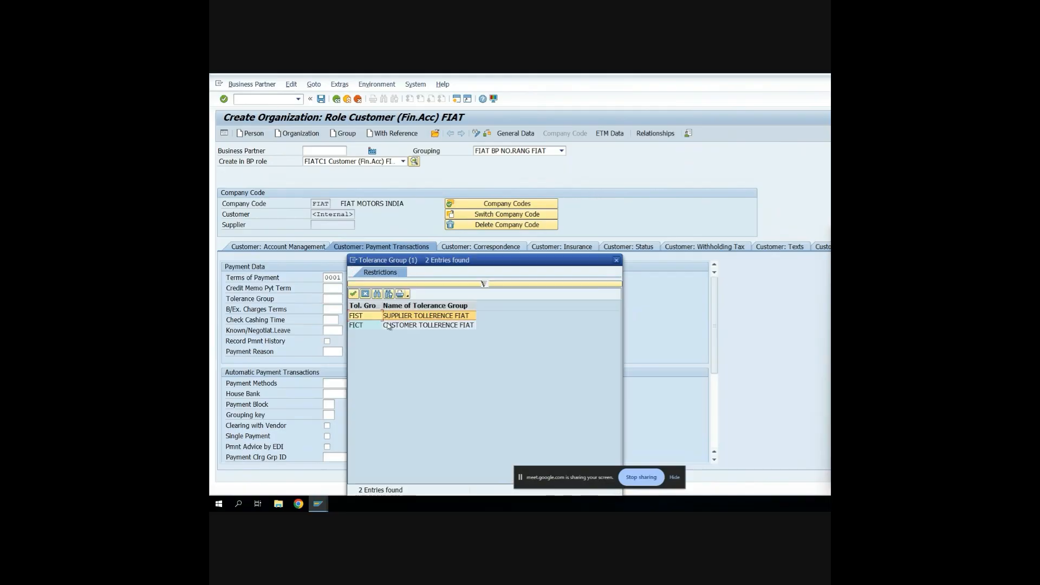
double_click(388, 326)
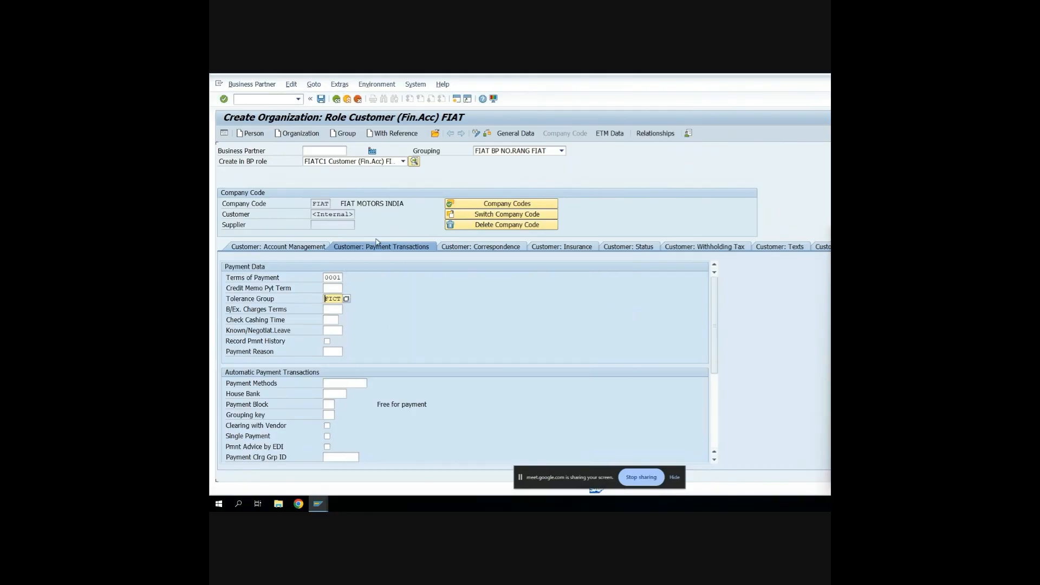
Step: Save the new customer business partner
left_click(322, 100)
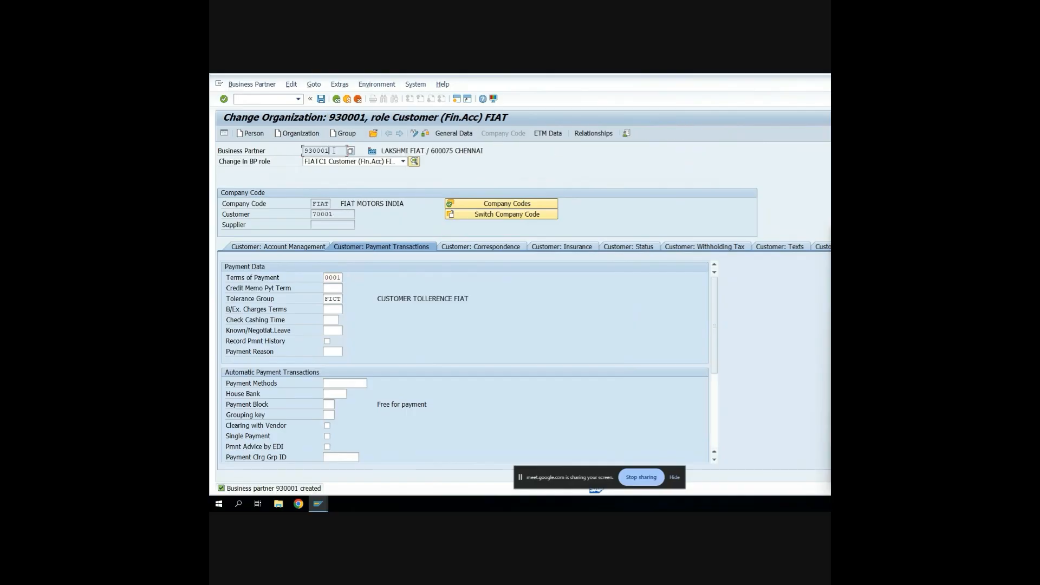
left_click(339, 213)
left_click(334, 151)
Step: Create a new organization in BP role FIATV1 Supplier (Fin.Acc) FIAT
left_click(315, 135)
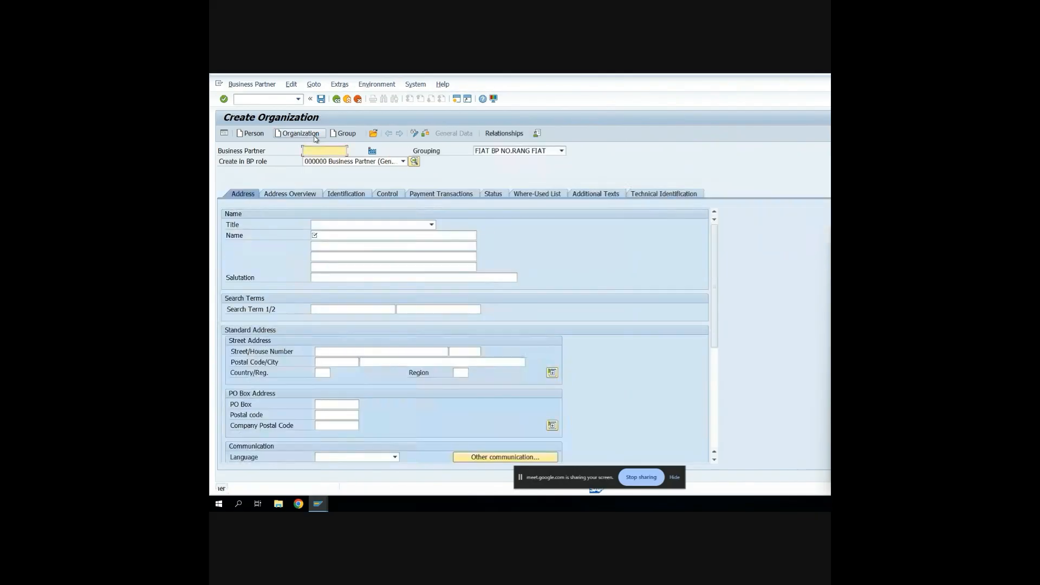
left_click(361, 164)
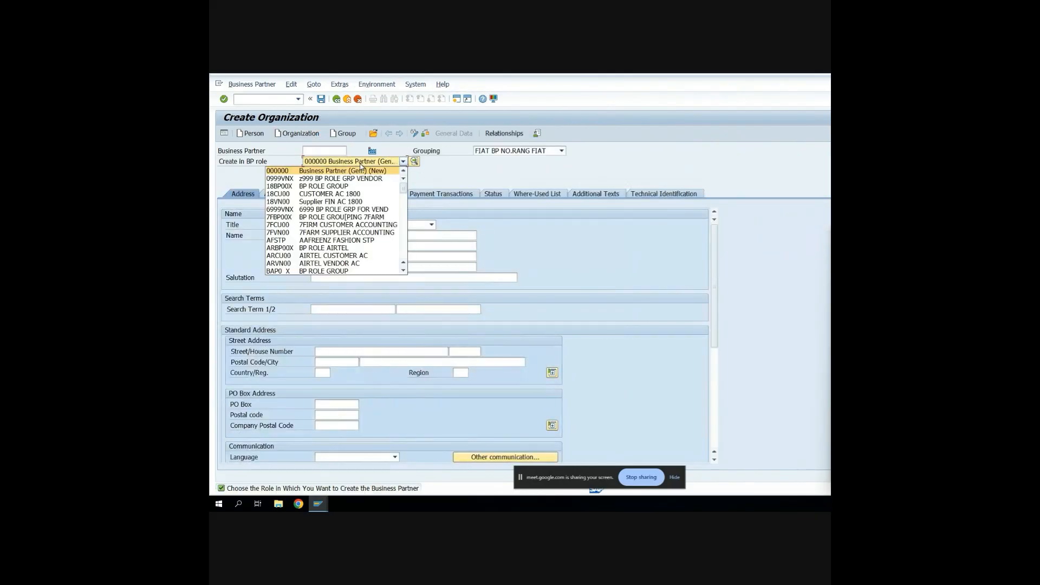
scroll(356, 218, "down", 5)
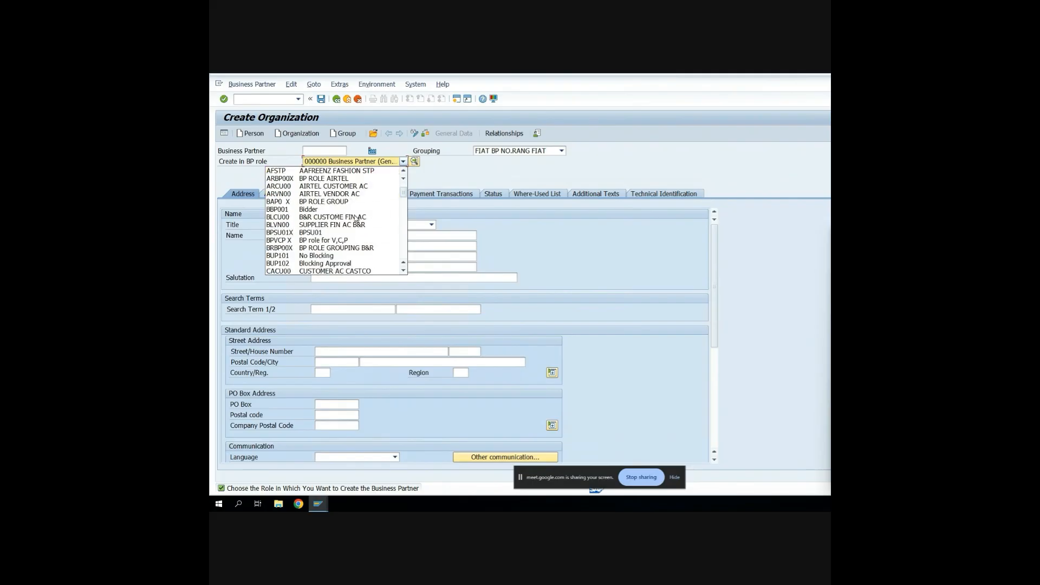
scroll(356, 219, "down", 10)
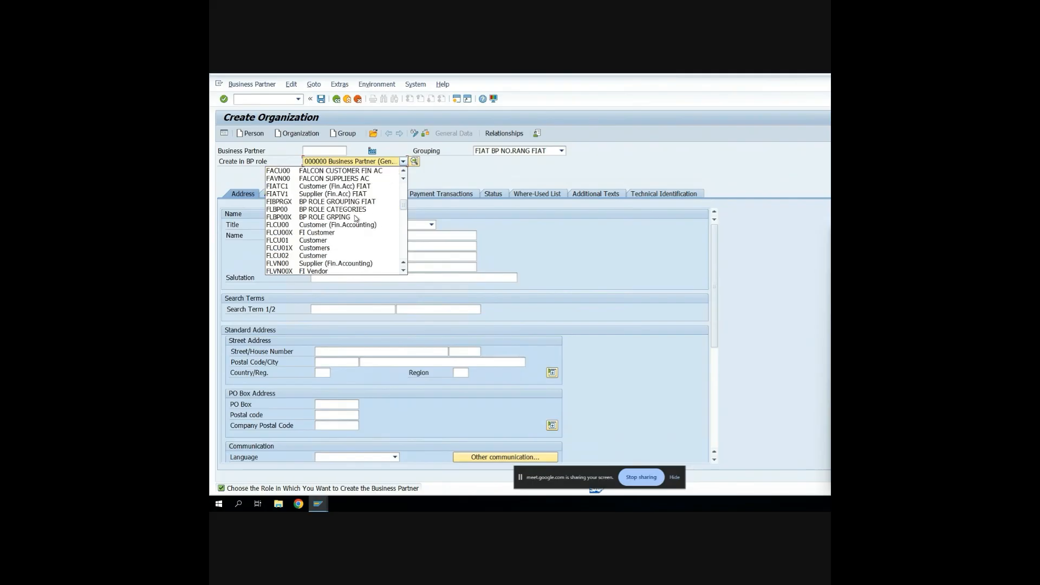
scroll(356, 218, "up", 1)
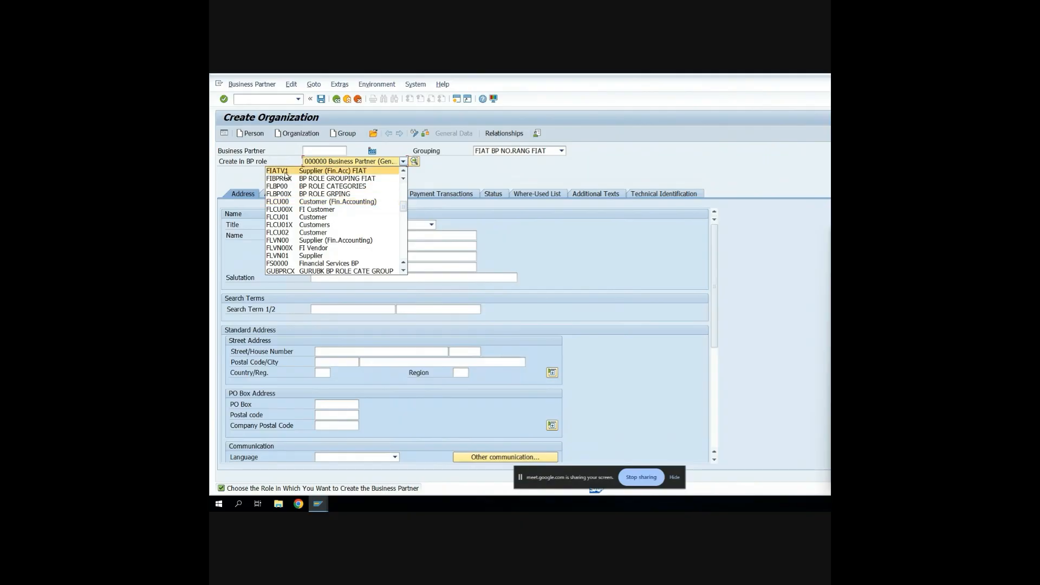
left_click(286, 171)
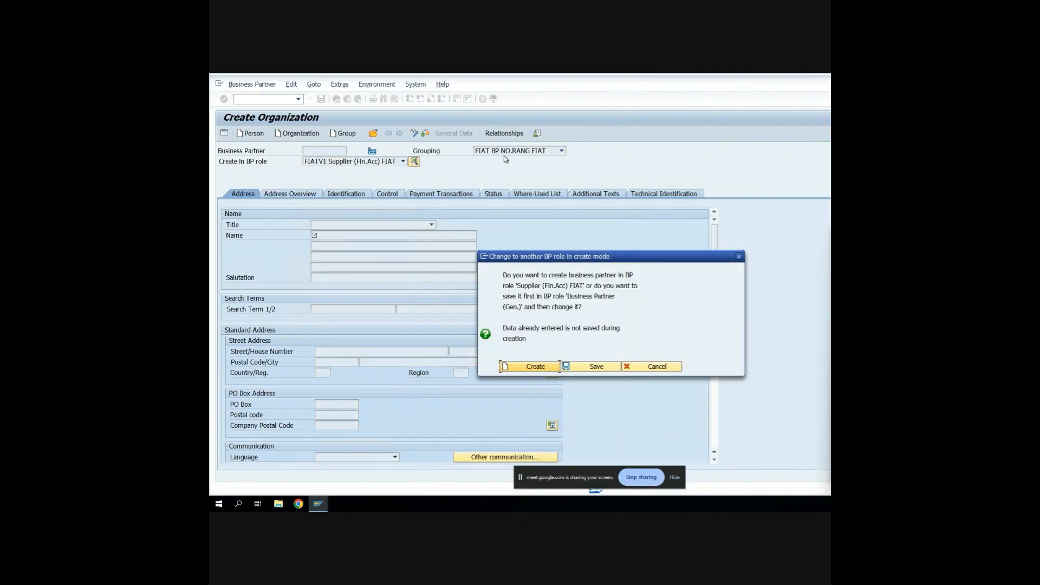
left_click(538, 367)
Step: Set title 0003 Company and name the organization CEAT TYRES
left_click(388, 223)
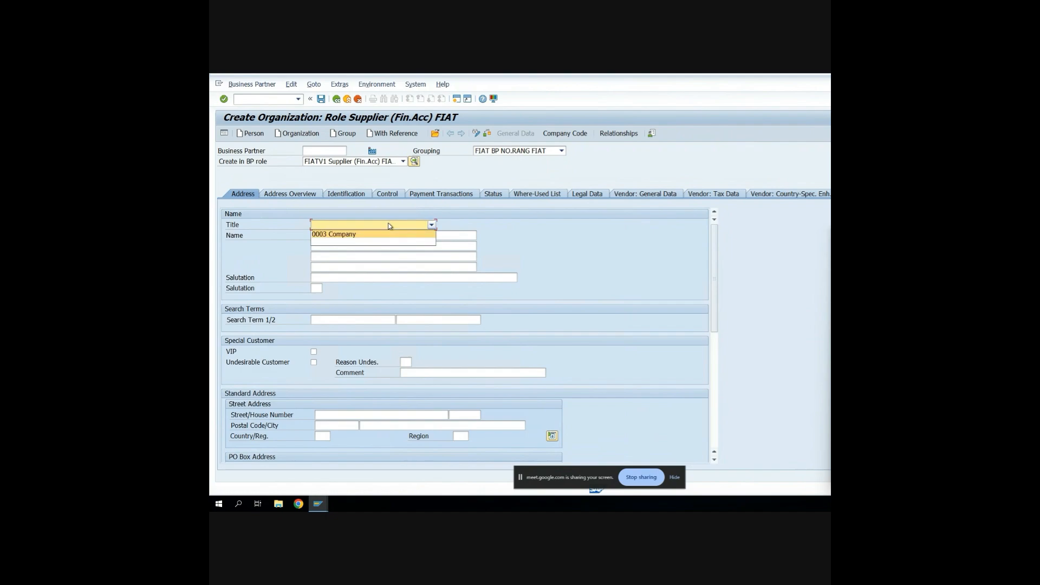
left_click(386, 233)
left_click(385, 236)
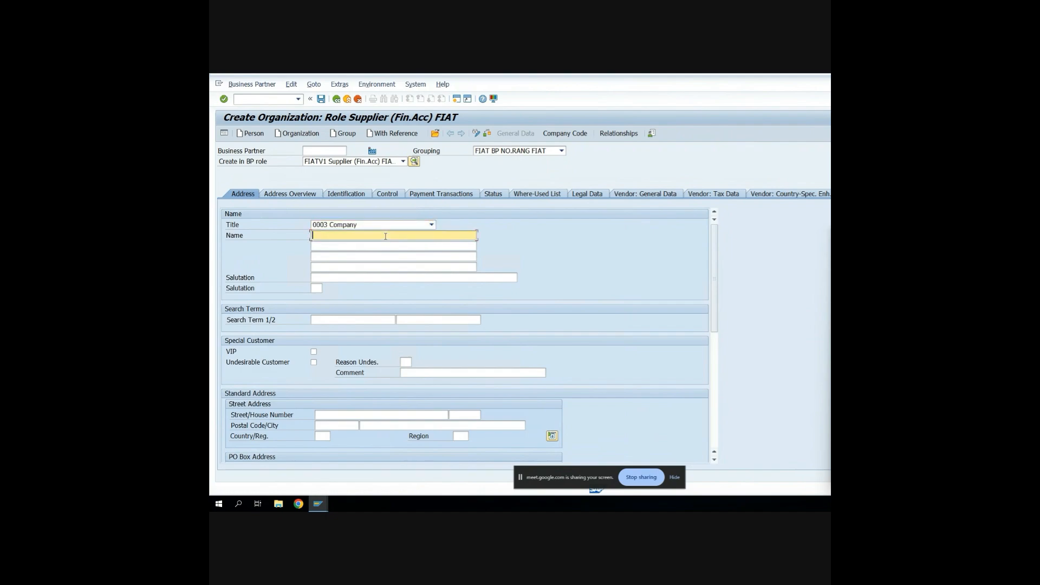
type("CEAT T")
type("RYRE")
key("BackSpace")
key("BackSpace")
key("BackSpace")
key("BackSpace")
type("YRES")
left_click(349, 414)
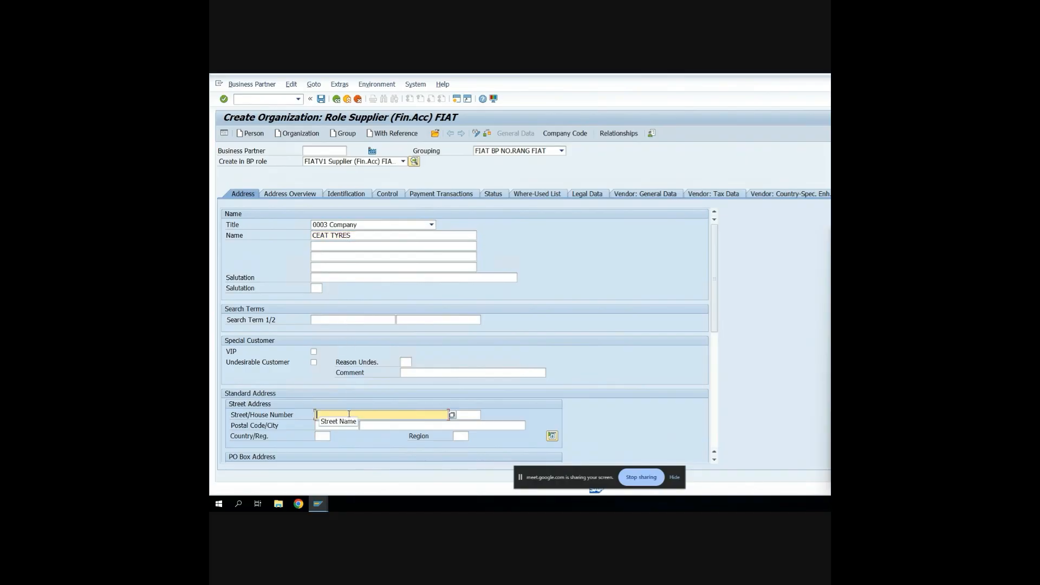
type("GST ROAD")
key("Tab")
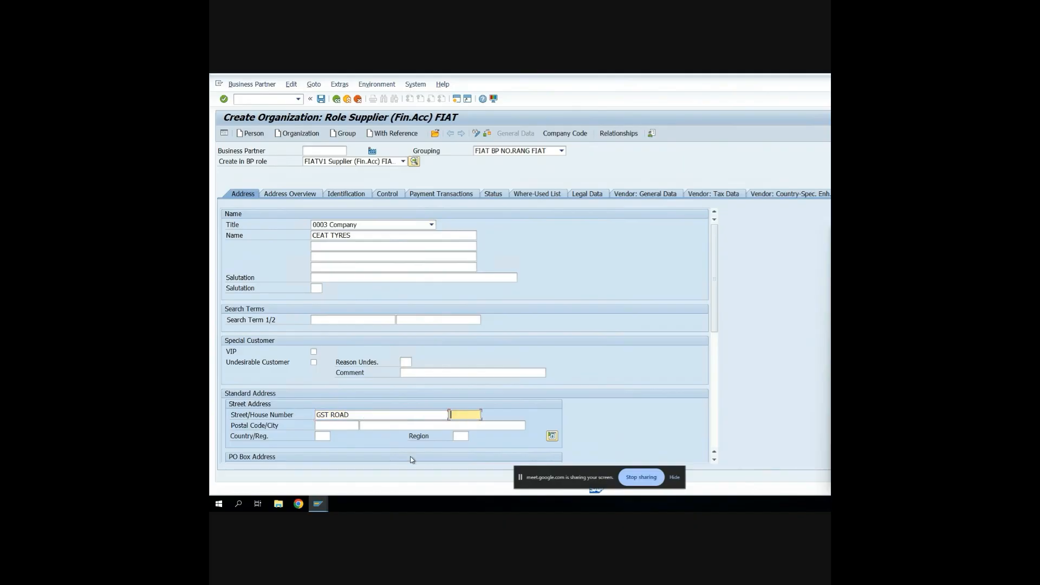
type("55")
left_click(341, 425)
type("6000")
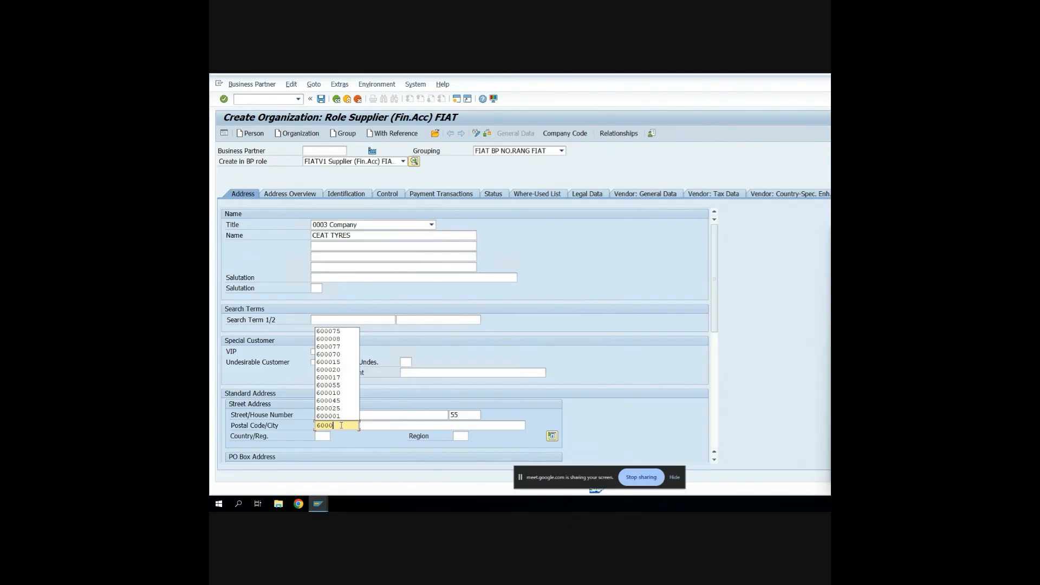
type("47")
key("Tab")
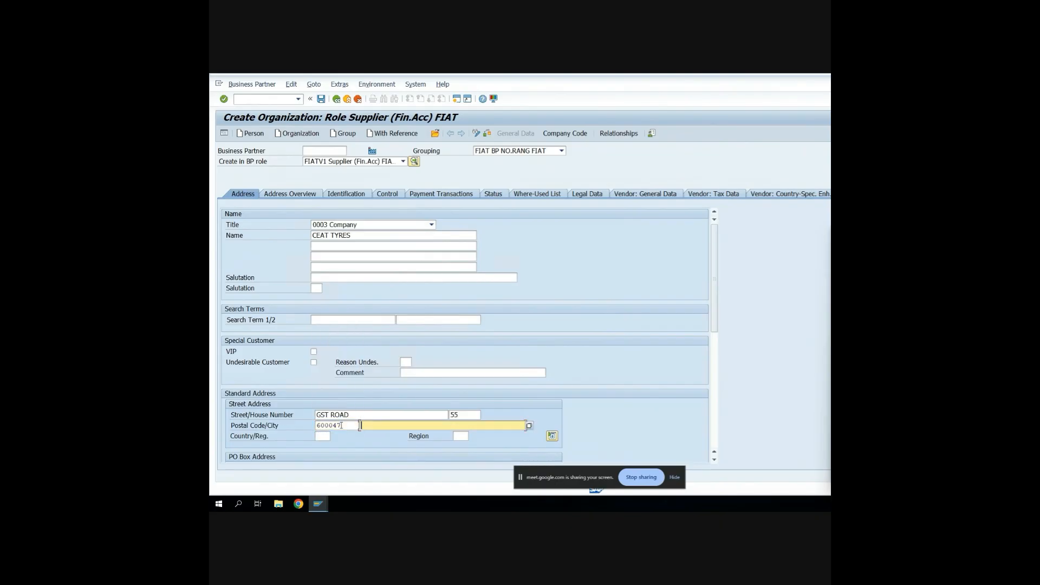
type("CHENNAI")
Step: Set country IN and region TN, keeping English as the language
key("Tab")
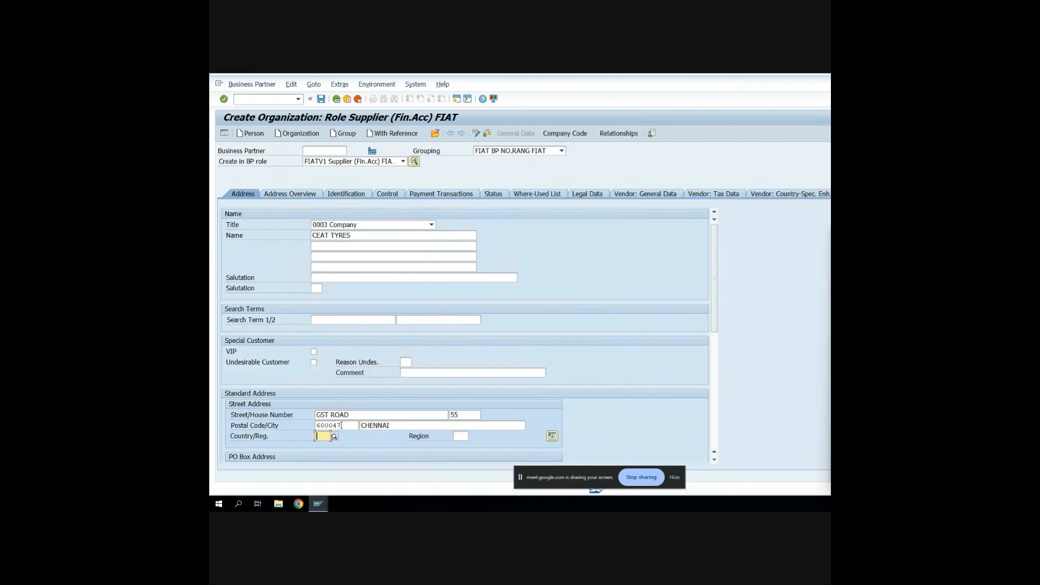
type("IN")
key("Tab")
type("TN")
key("Tab")
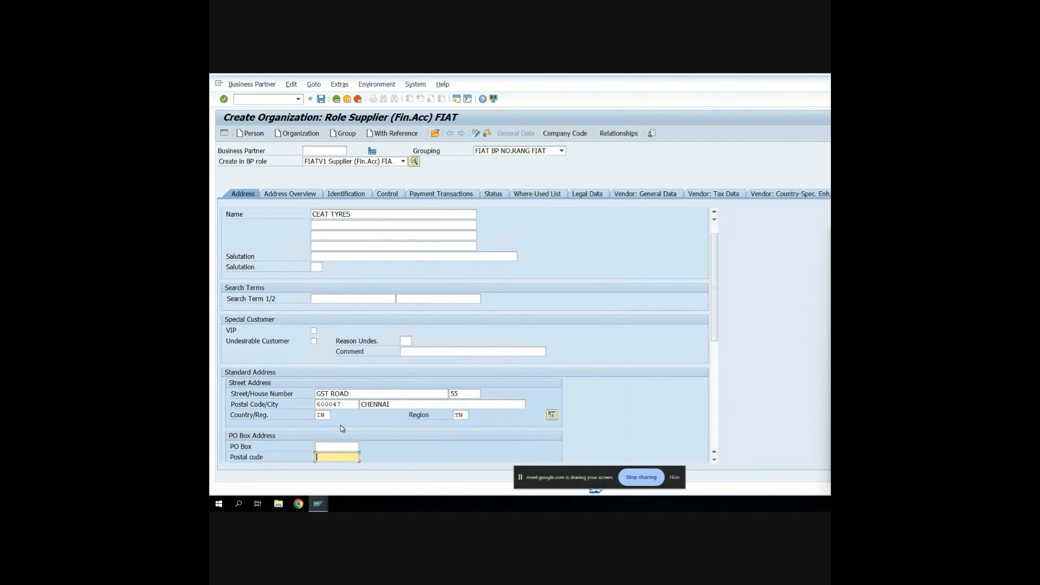
key("Tab")
key("Tab")
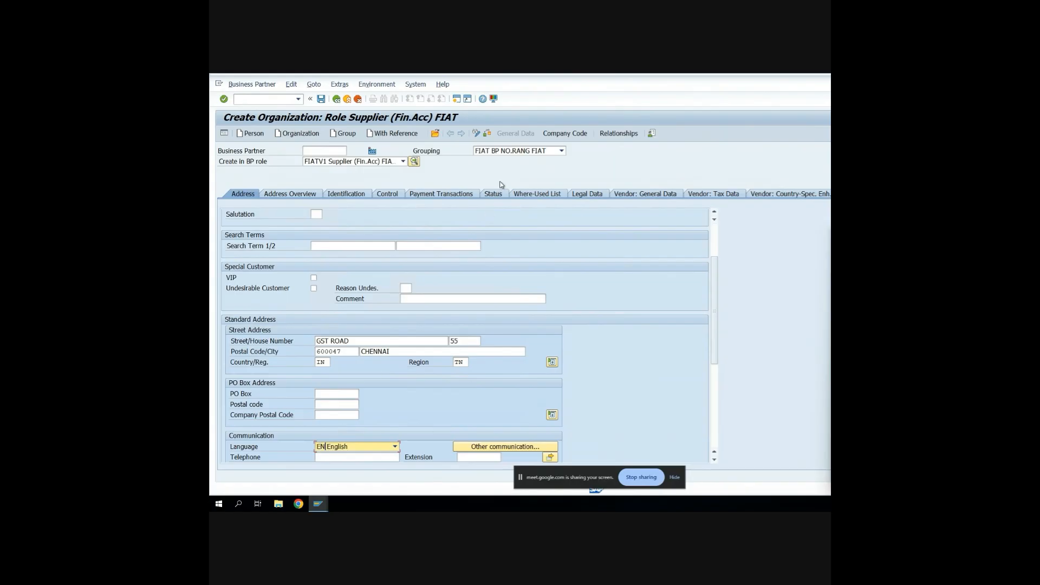
left_click(560, 134)
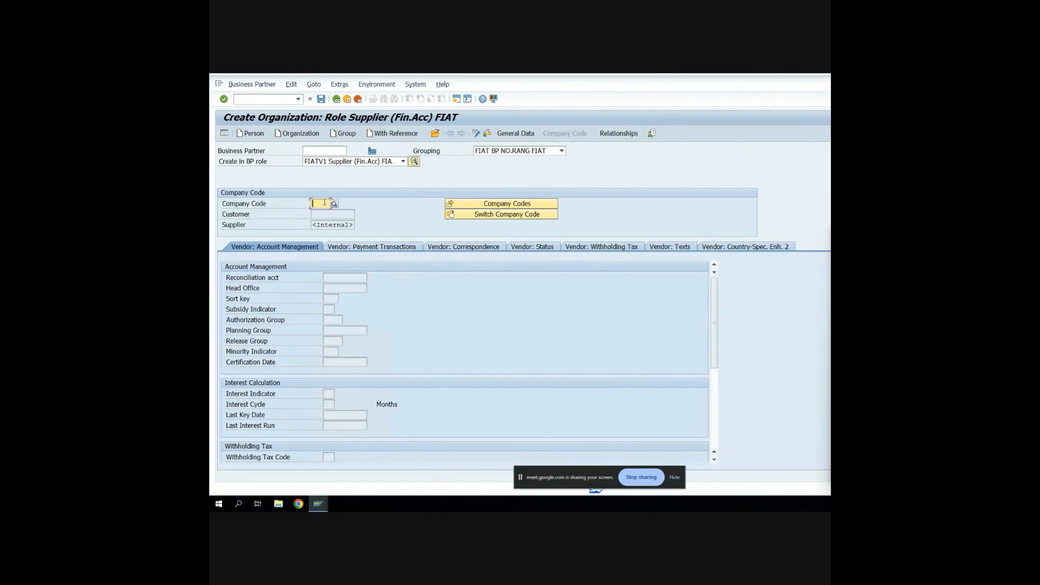
Step: Assign company code FIAT with reconciliation account 103 SUNDRY CREDITORS
type("FIAT")
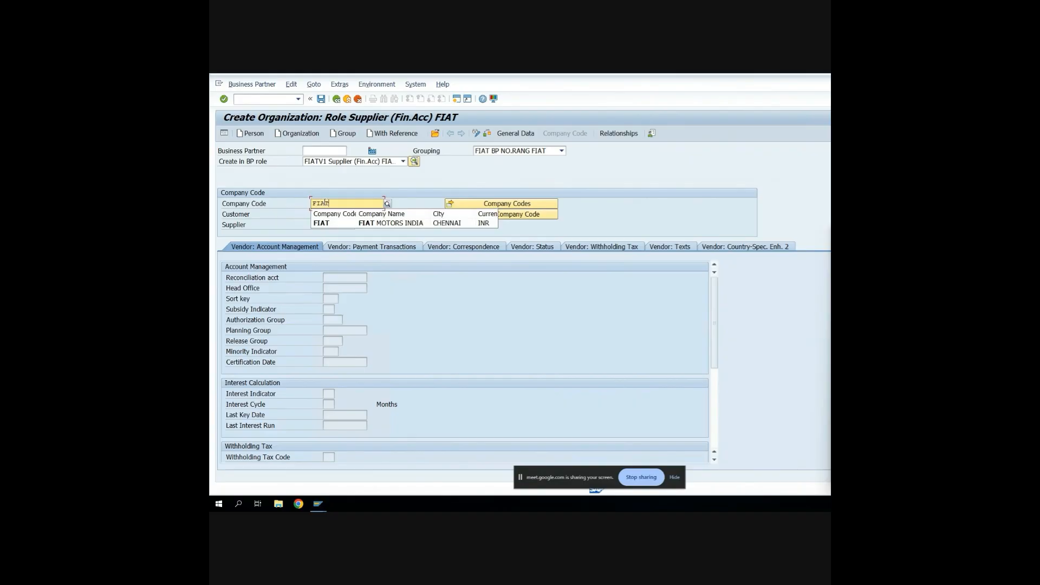
key("Return")
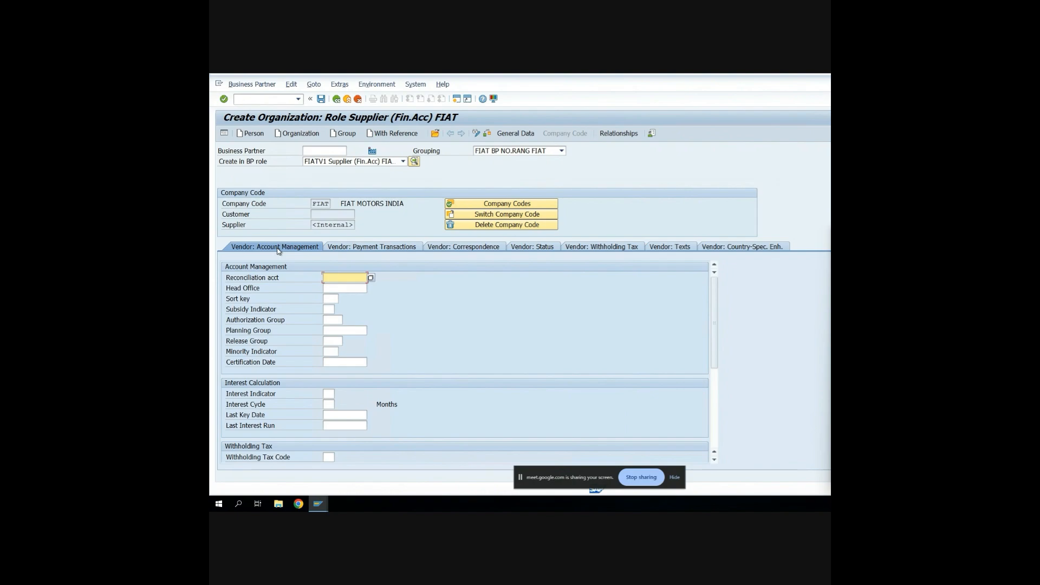
left_click(370, 277)
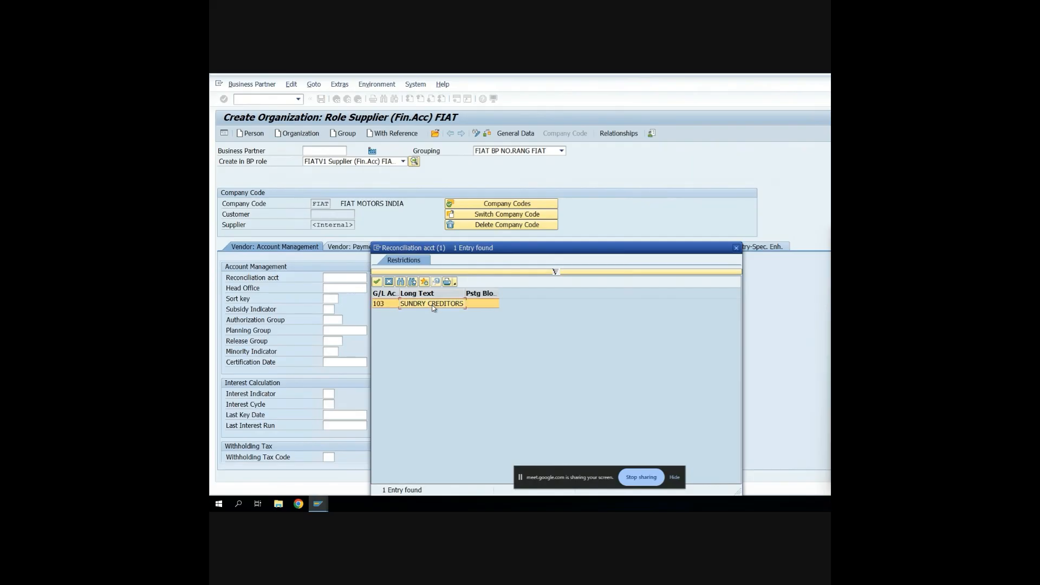
double_click(411, 304)
Step: Set the supplier's payment terms to 0001 and tolerance group to FIST
left_click(399, 248)
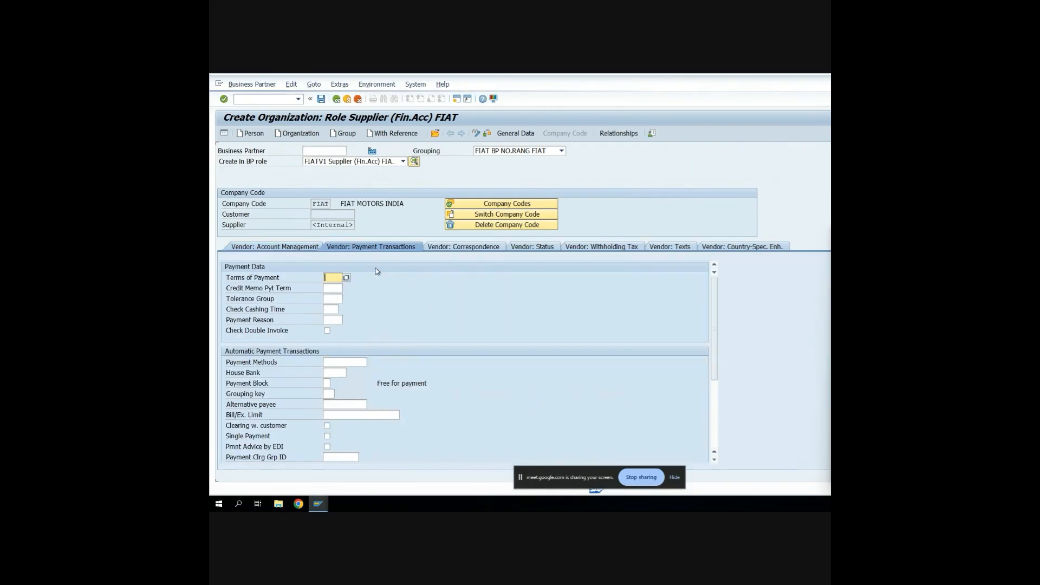
left_click(349, 277)
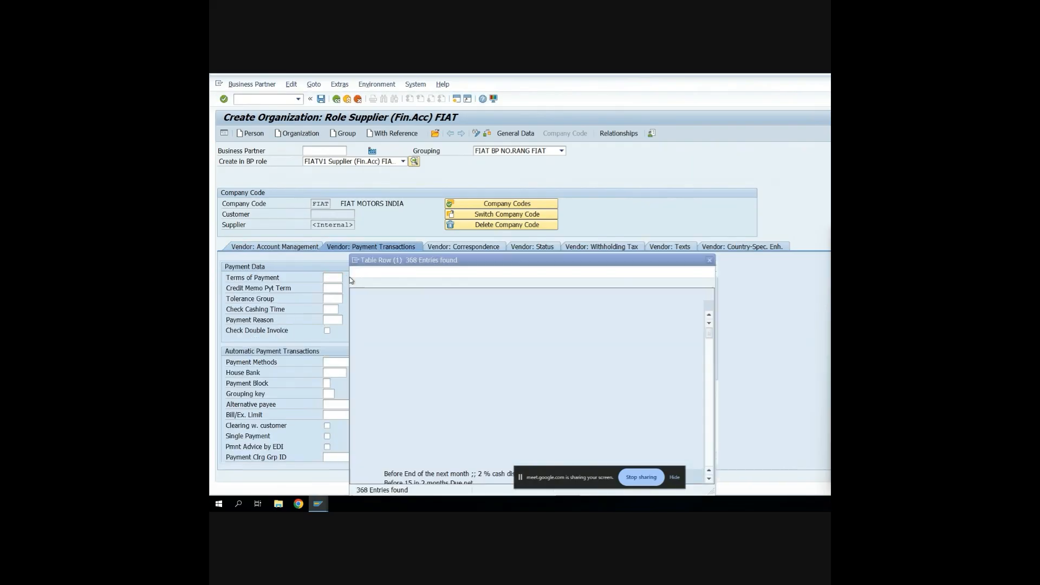
double_click(375, 317)
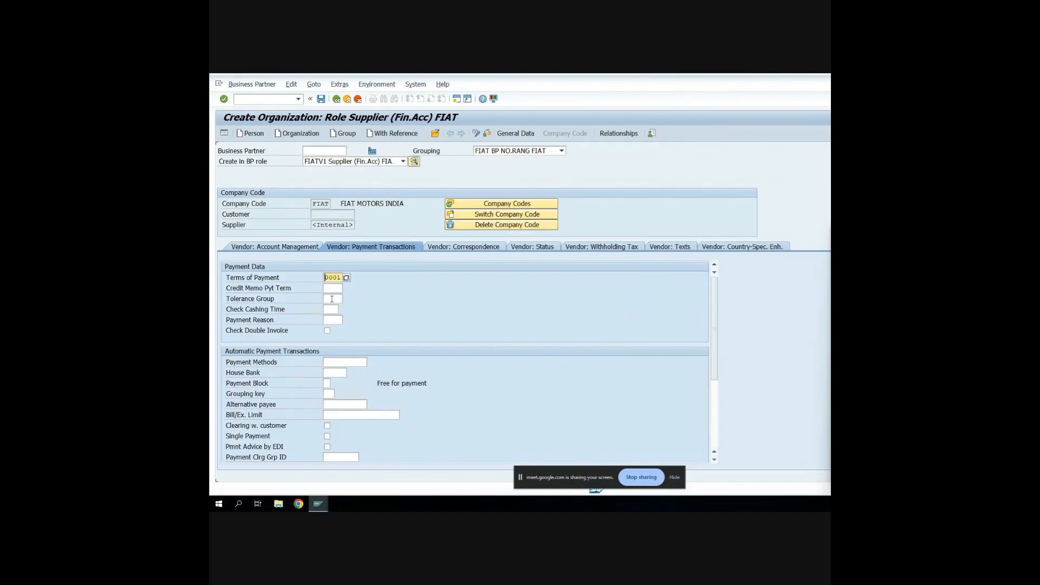
left_click(347, 299)
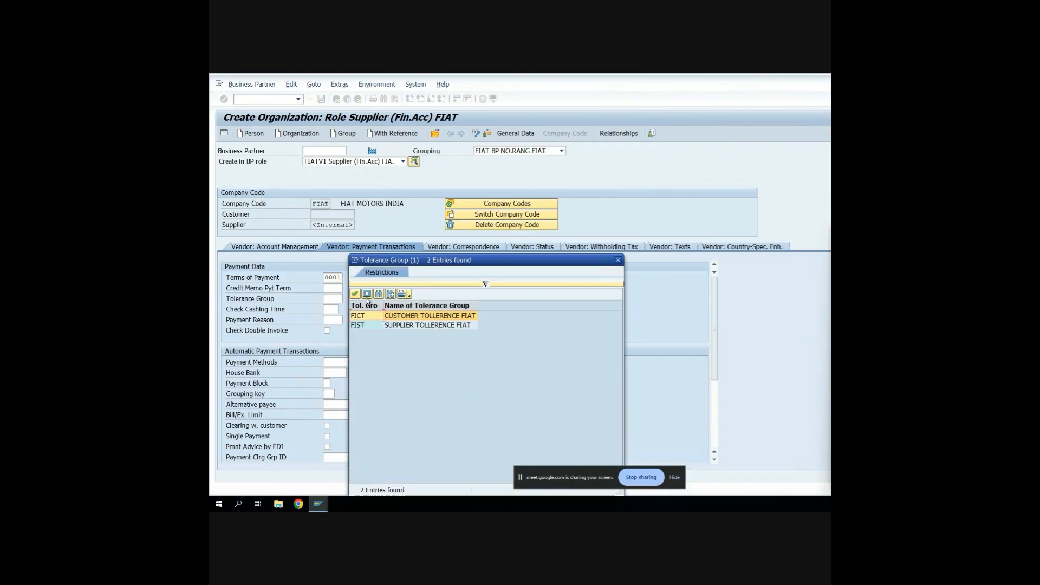
double_click(399, 326)
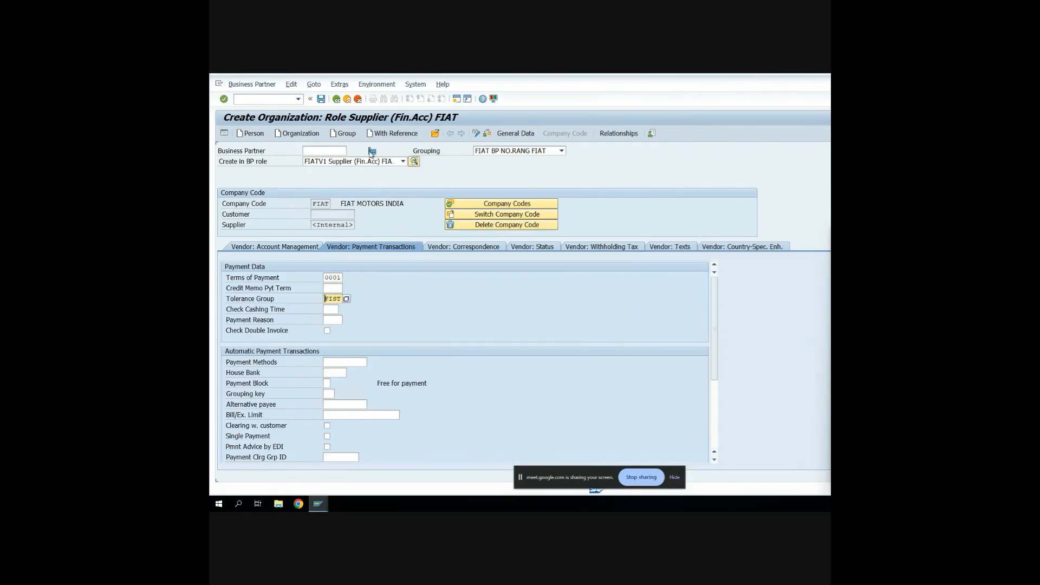
left_click(523, 136)
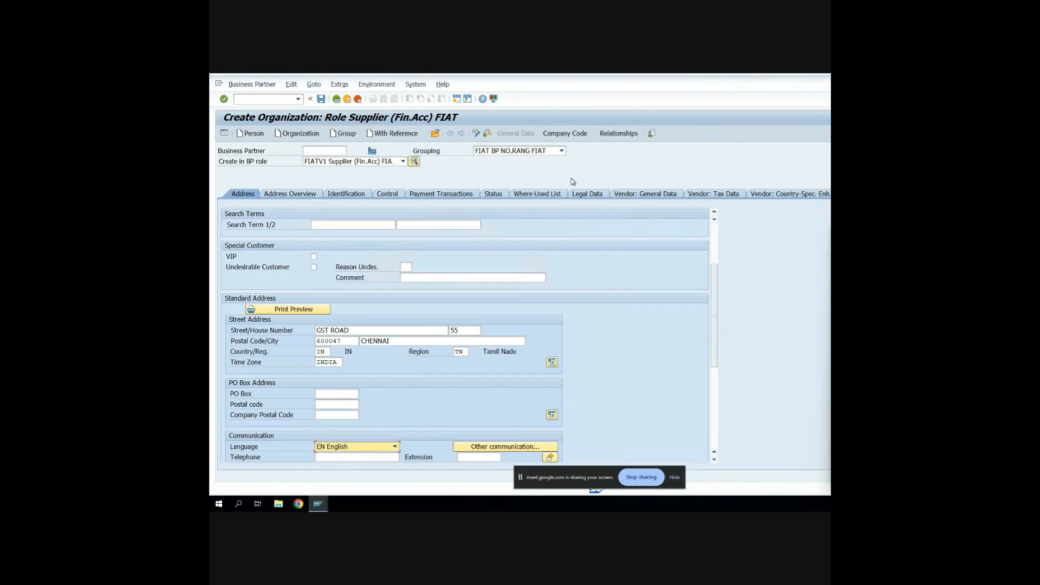
Step: Enter the supplier's PAN in the Vendor: Country-Spec. Enh. data
left_click(785, 196)
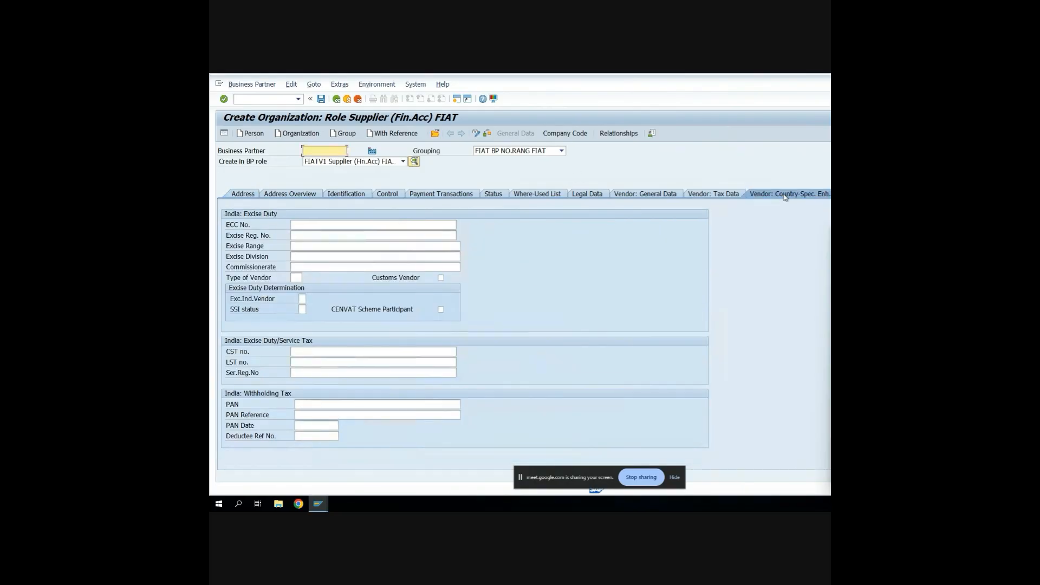
left_click(361, 403)
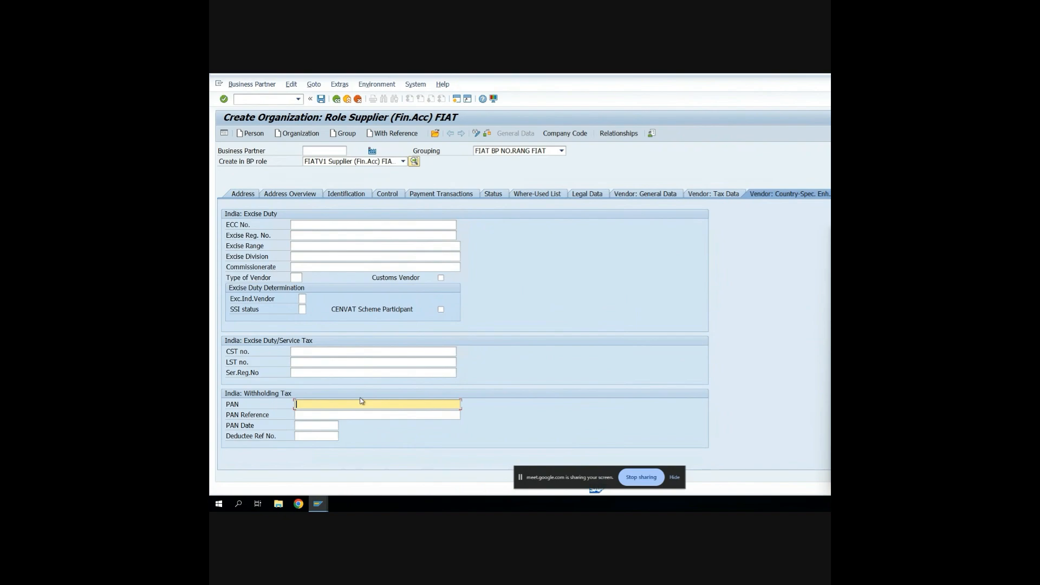
type("AXXWW8478N")
Step: Save the CEAT TYRES supplier, accepting the warning and information message
left_click(559, 136)
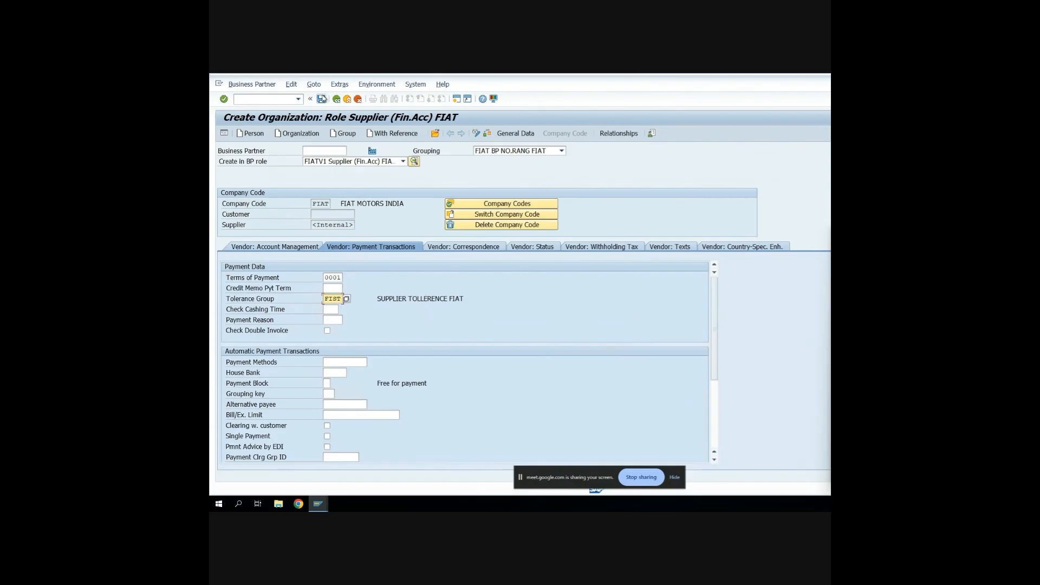
left_click(321, 99)
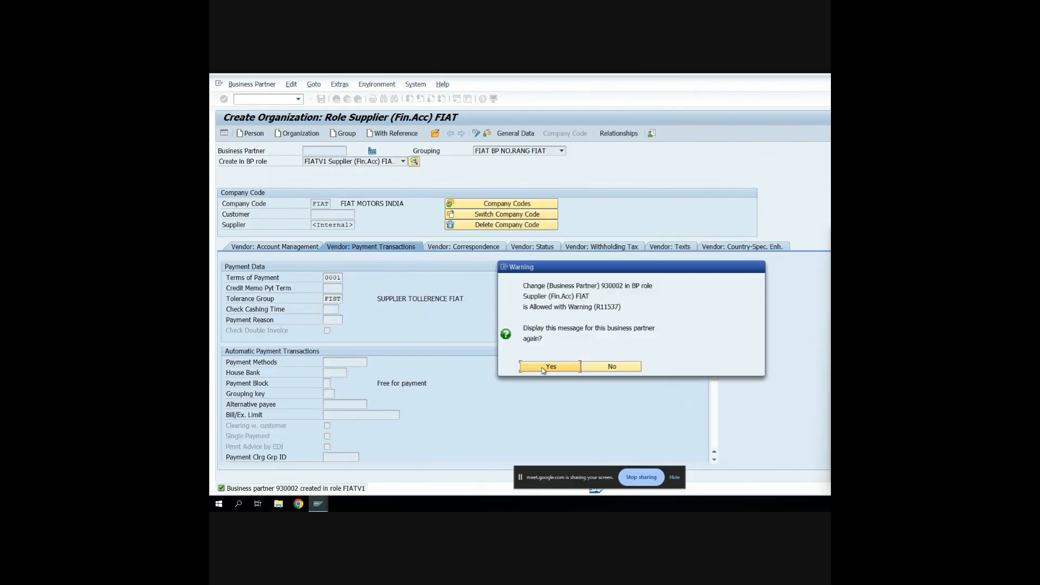
left_click(543, 368)
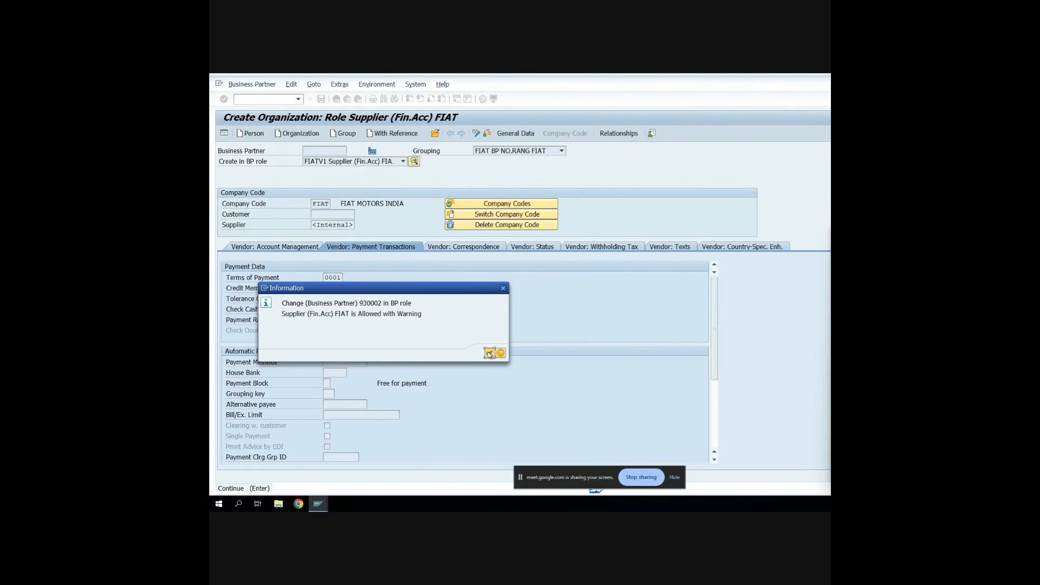
left_click(489, 353)
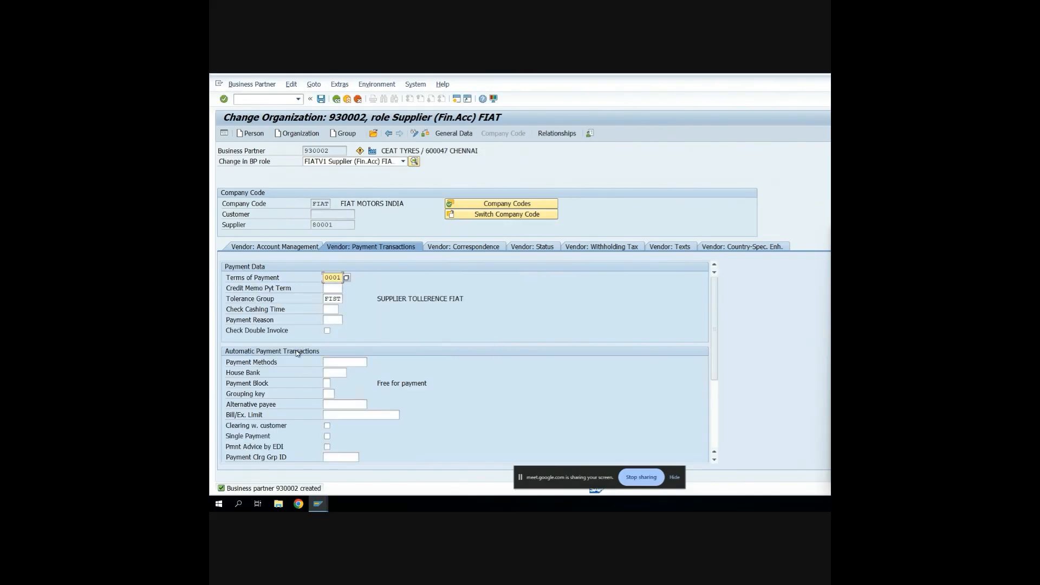
Step: Verify BP number 930002 and supplier number 80001, then save again
left_click(338, 151)
left_click(342, 225)
left_click(321, 99)
left_click(321, 102)
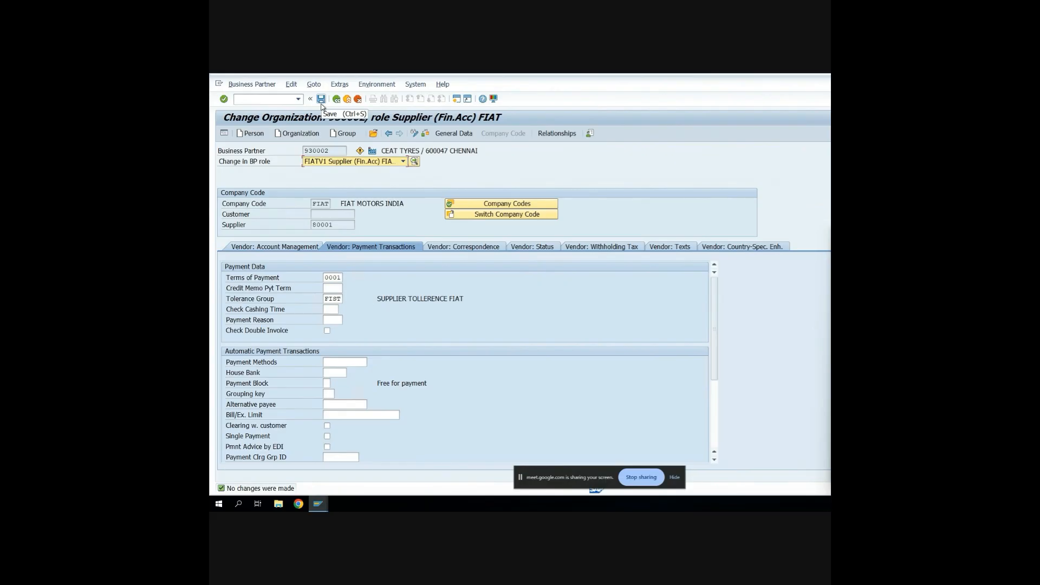
Step: Start a new organization with BP role FIBPRGX BP ROLE GROUPING FIAT
left_click(313, 136)
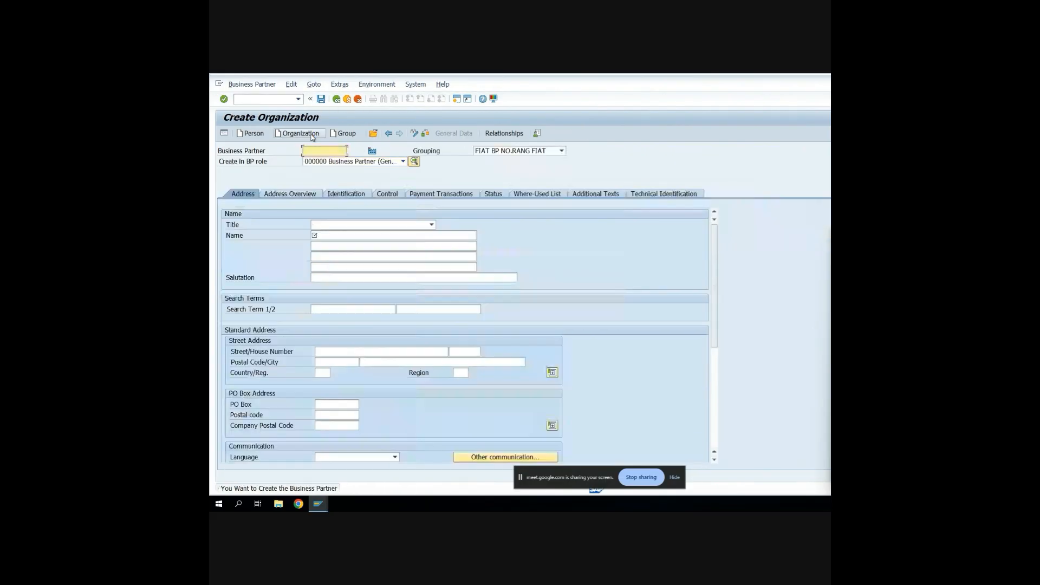
left_click(402, 162)
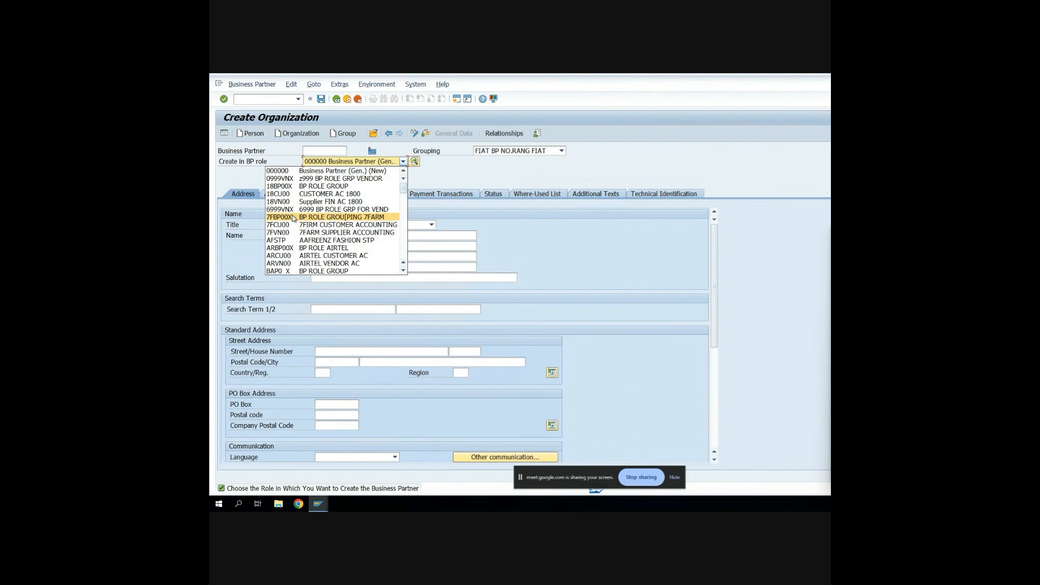
scroll(293, 218, "down", 10)
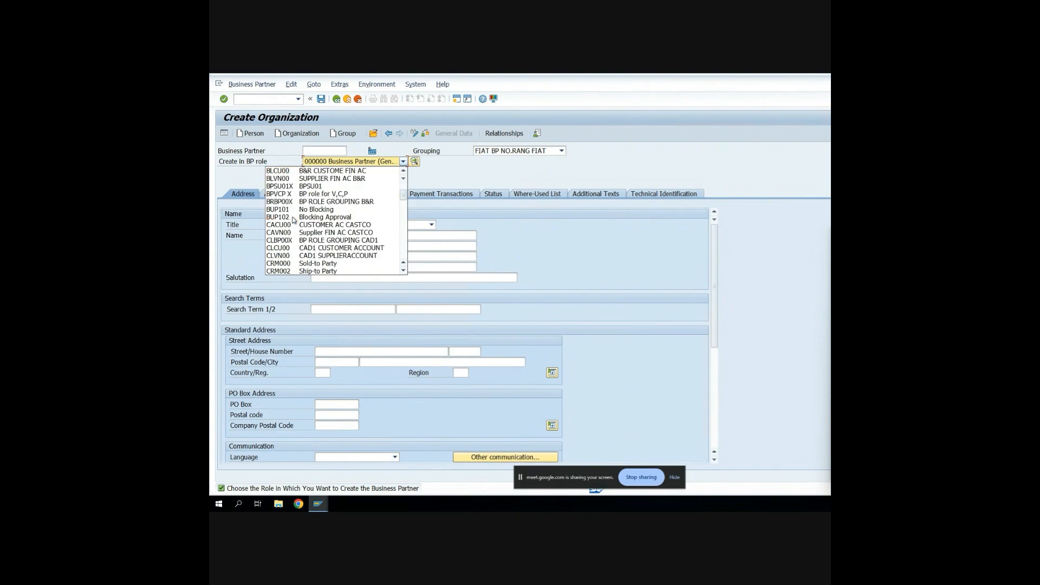
scroll(293, 218, "down", 3)
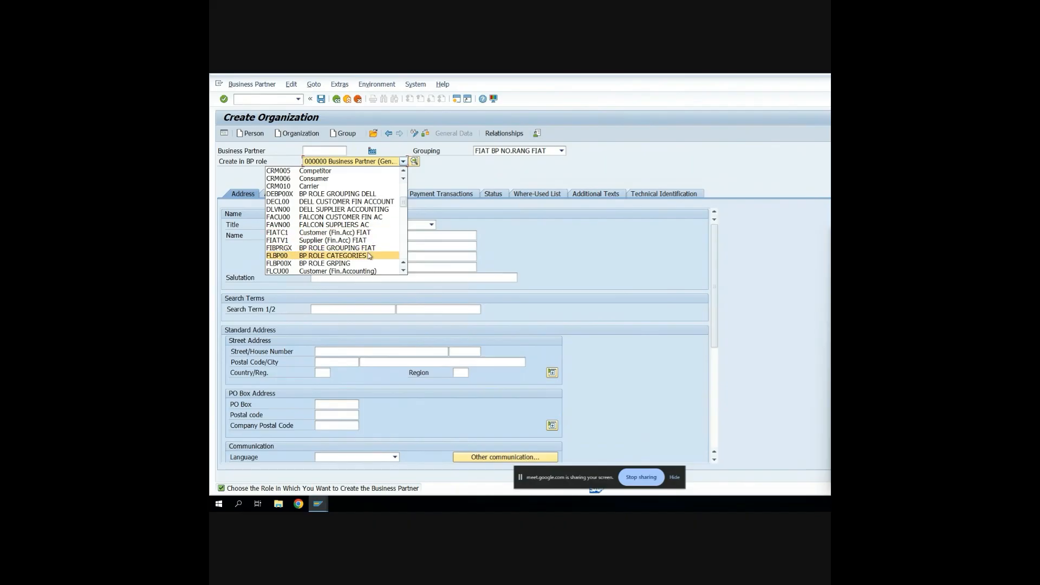
left_click(293, 250)
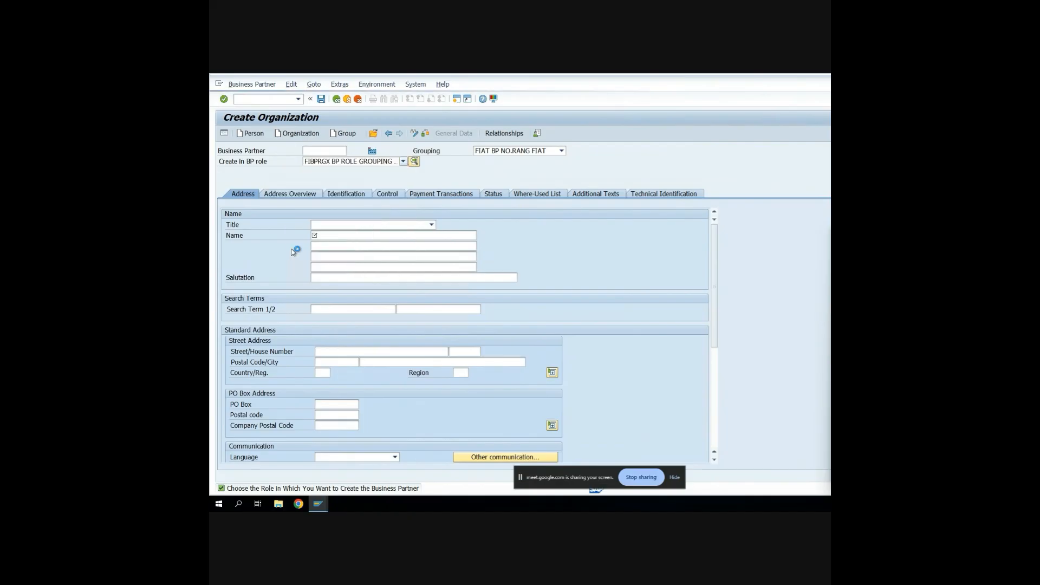
Step: Confirm the role, set title Company and name 'CUSTOMER / VENDOR FIAT'
left_click(549, 368)
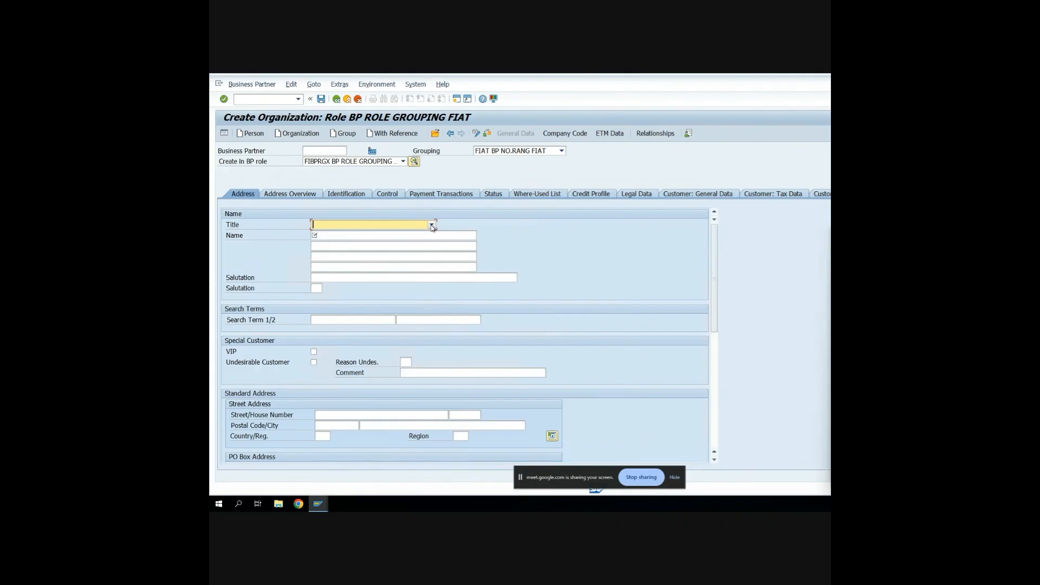
left_click(432, 224)
left_click(425, 236)
left_click(421, 235)
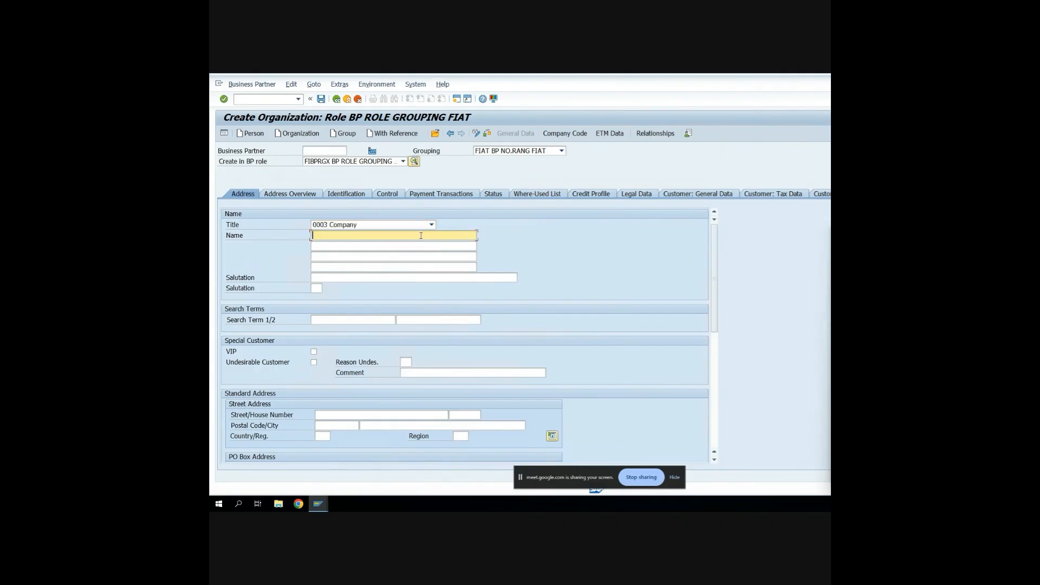
type("CU")
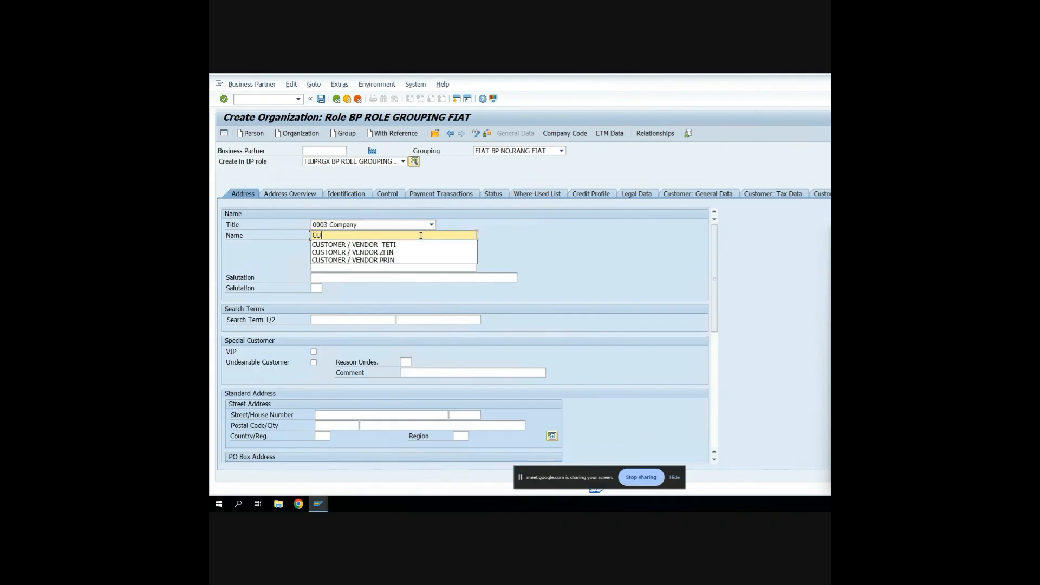
type("STOMER / VENDOR  ")
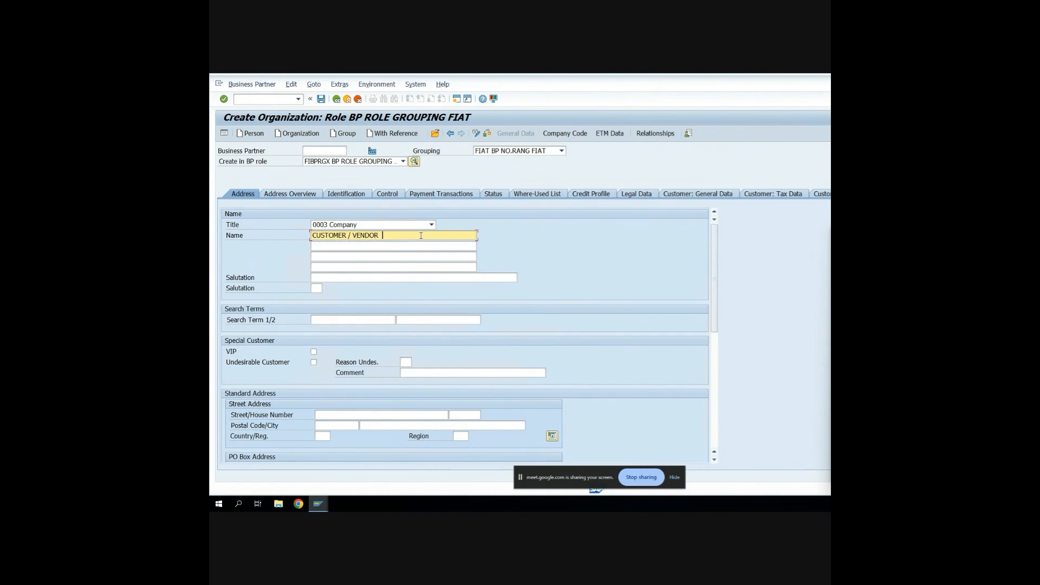
type("FIAT")
left_click(408, 414)
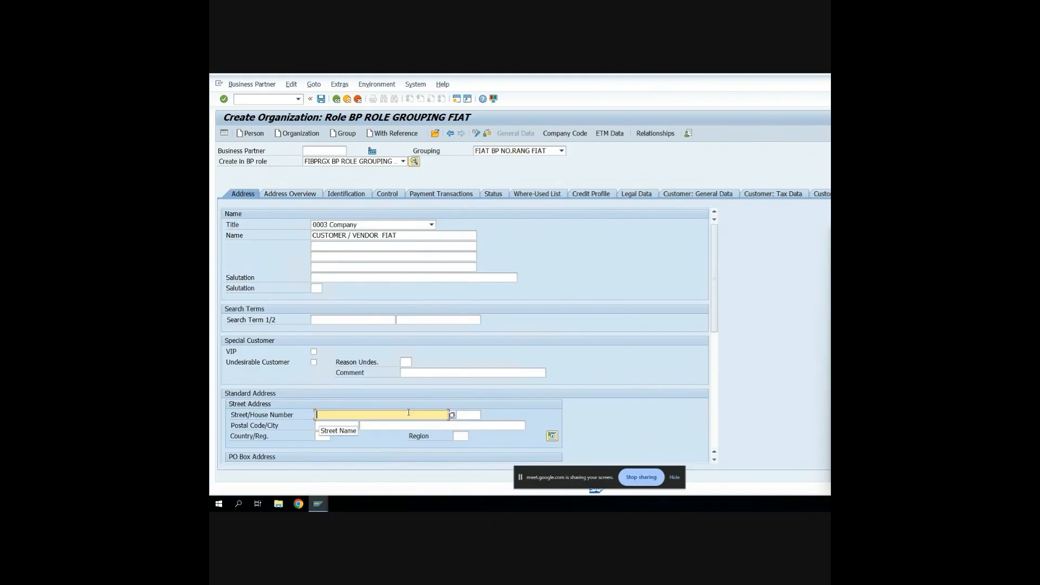
type("2ND AVEN")
type("UE")
key("Tab")
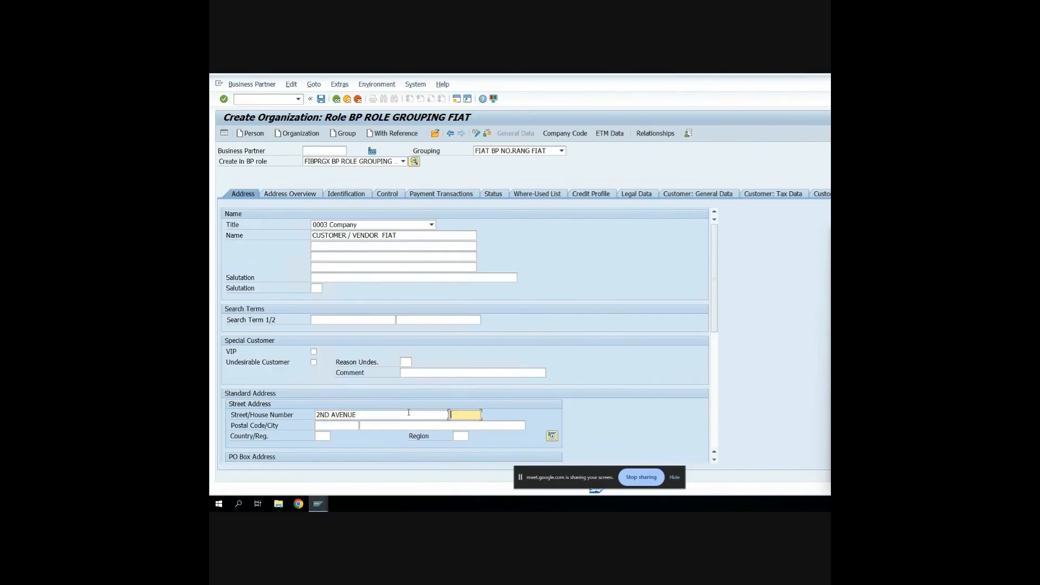
type("22")
key("Tab")
type("60002")
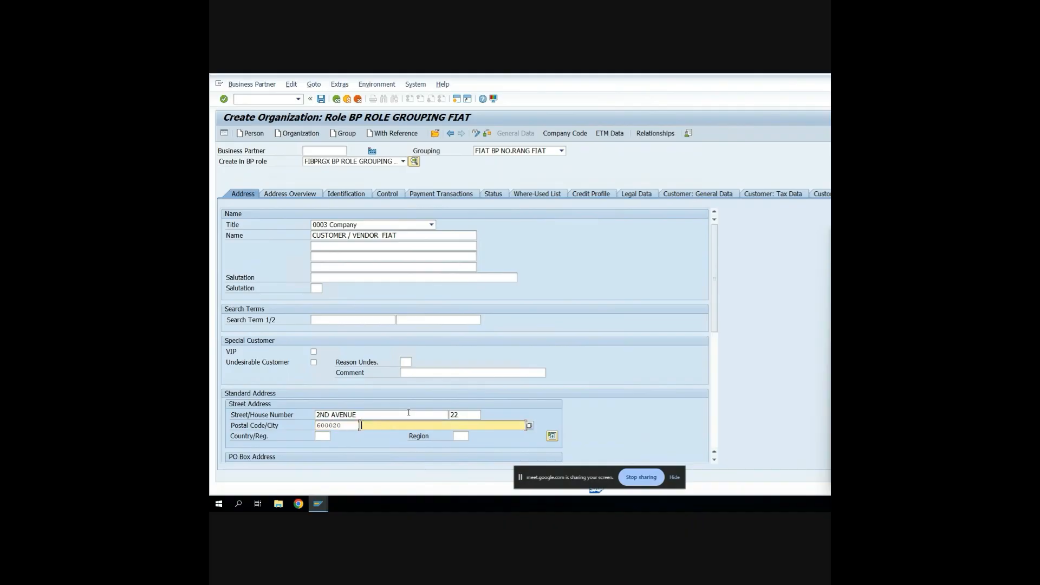
type("CHENNAI")
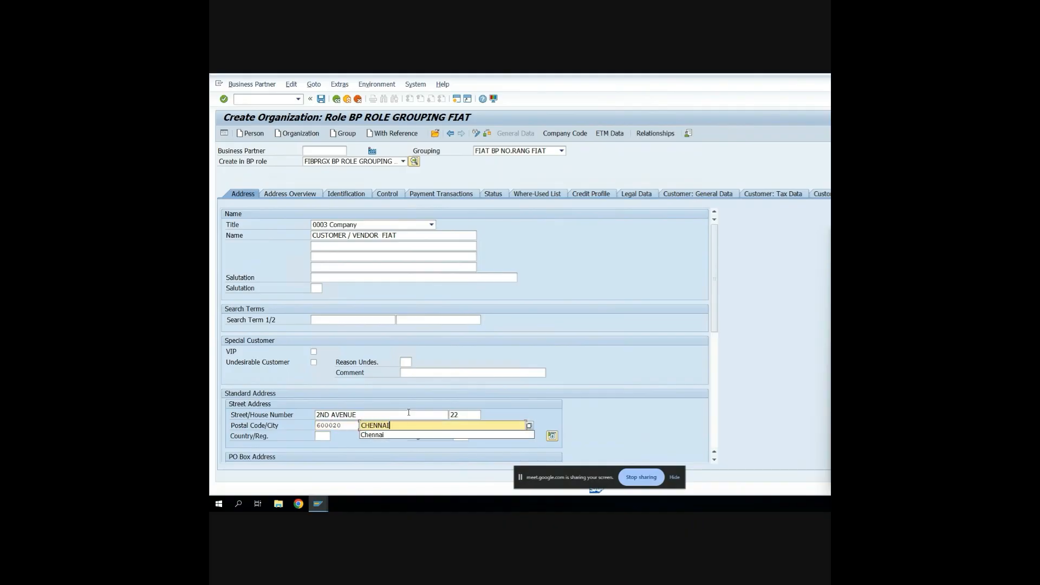
Step: Set country IN, region TN and language EN
key("Tab")
type("IN")
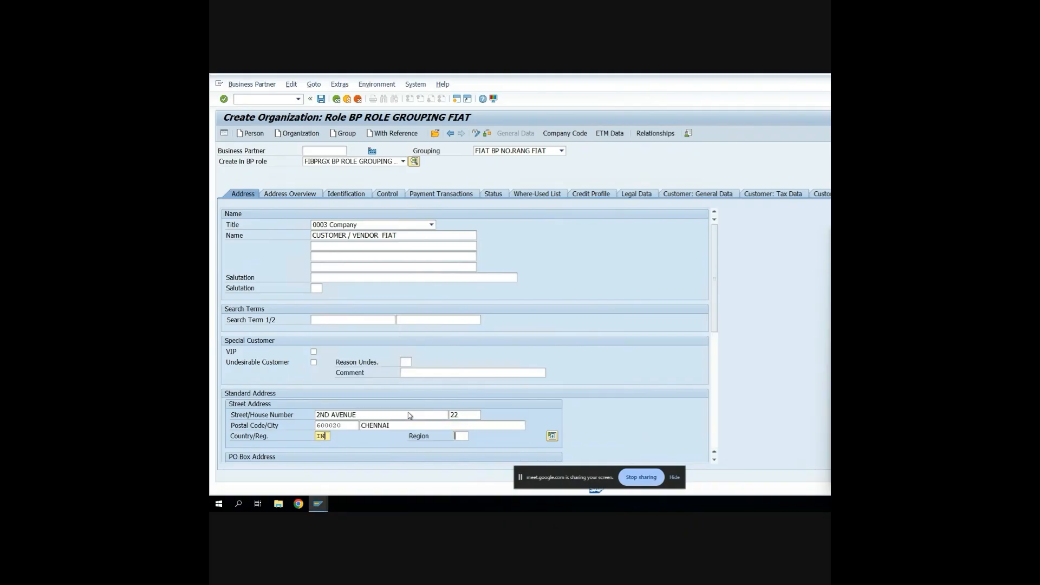
key("Tab")
type("TN")
key("Tab")
key("Tab")
key("Tab")
key("Tab")
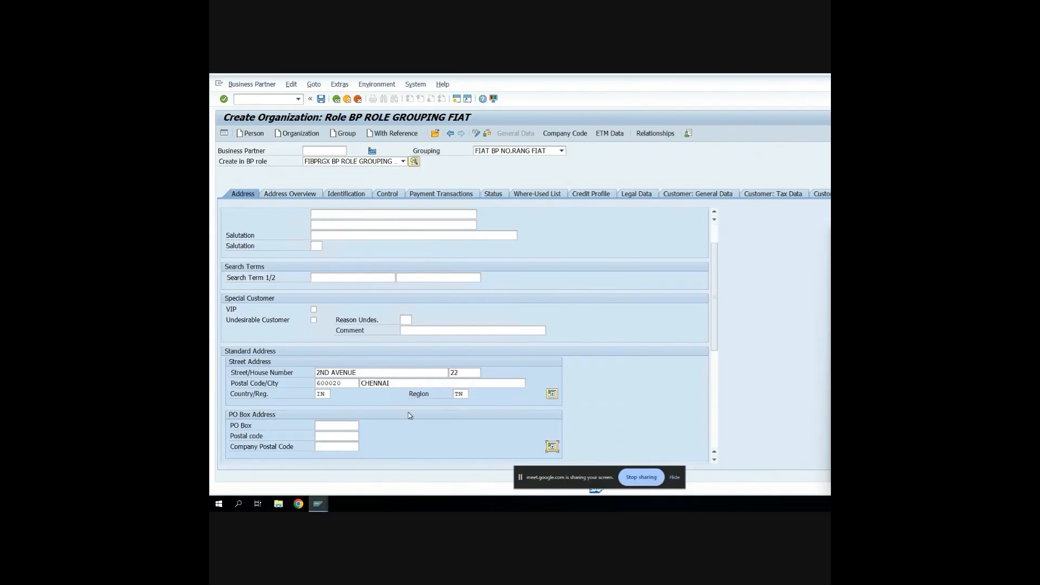
type("EN English")
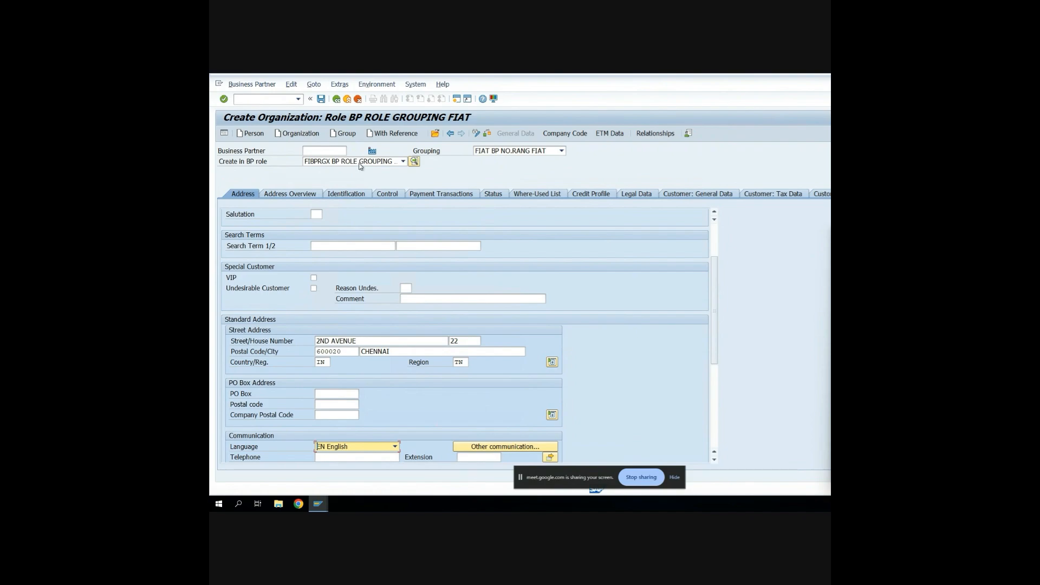
Step: Enter company code FIAT in the partner's company code data
left_click(695, 194)
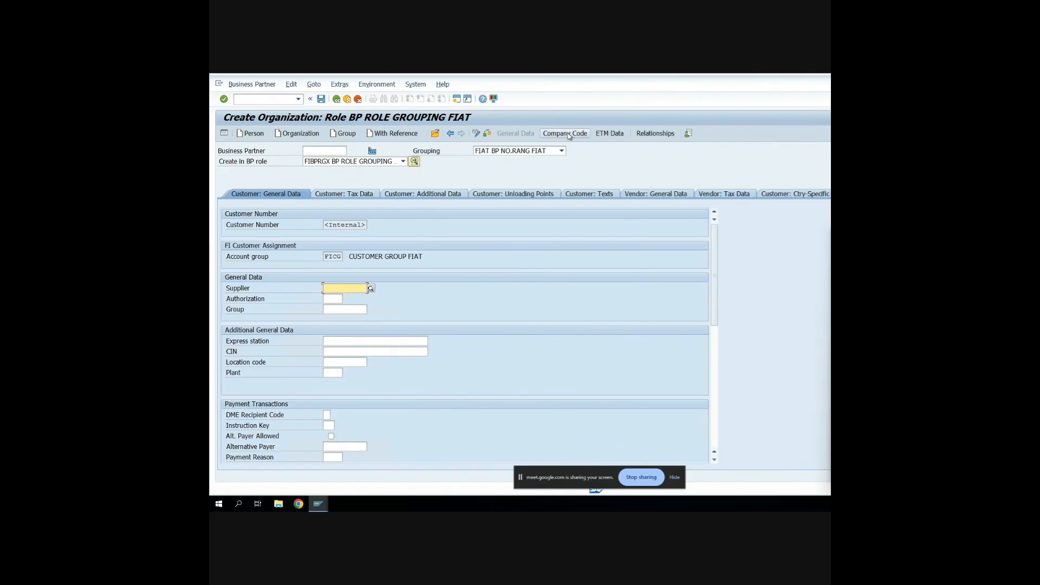
left_click(567, 133)
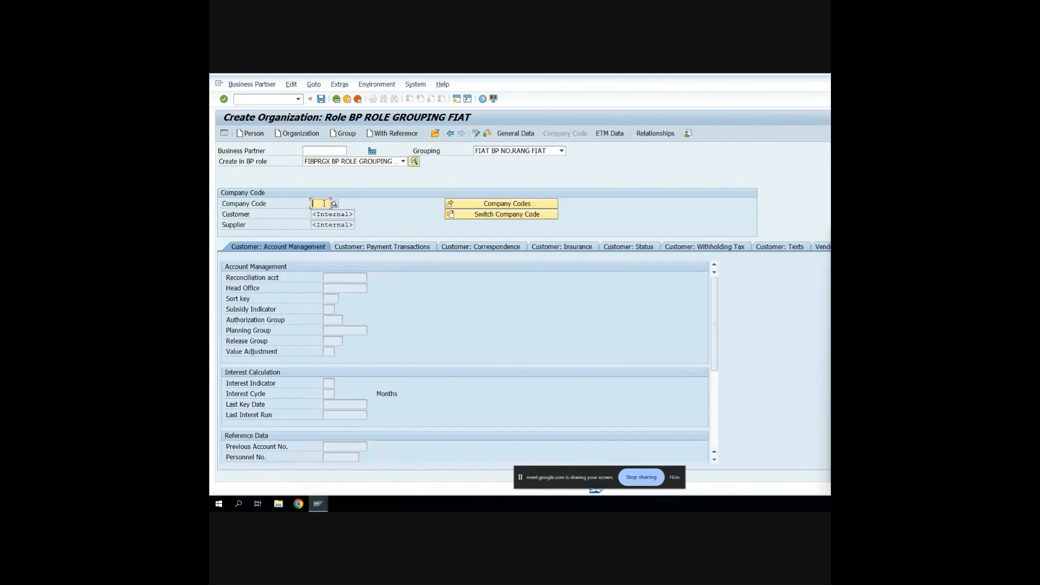
type("FIAT")
key("Return")
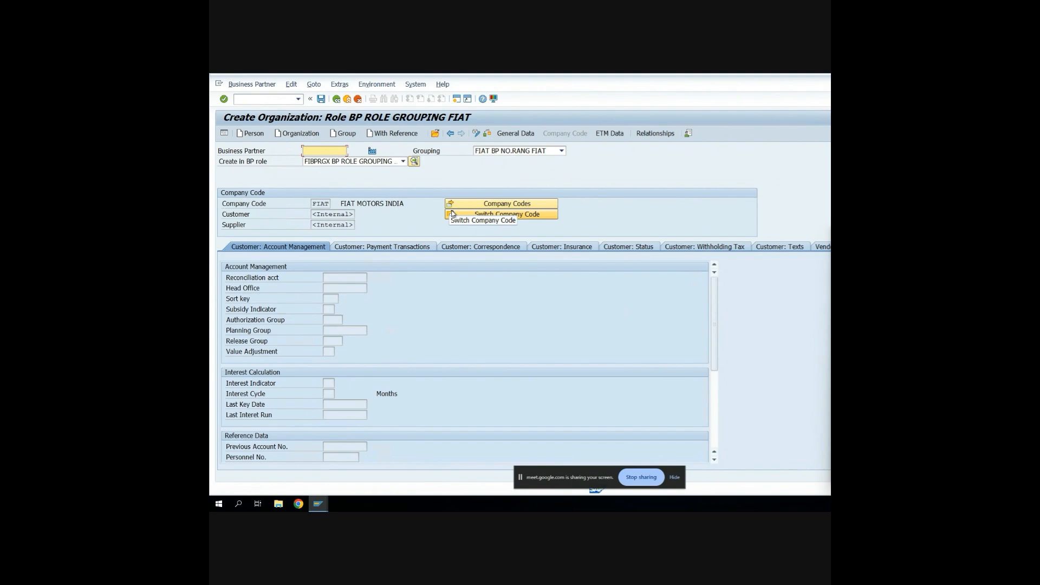
Step: Extend company code FIAT to both the customer and supplier roles and adopt it
left_click(485, 207)
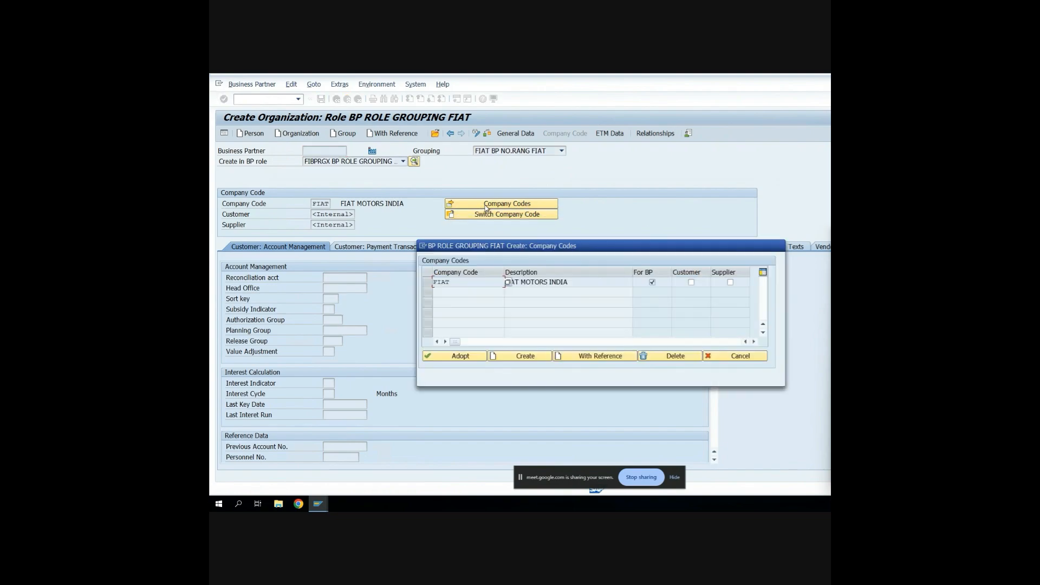
left_click(691, 282)
left_click(730, 283)
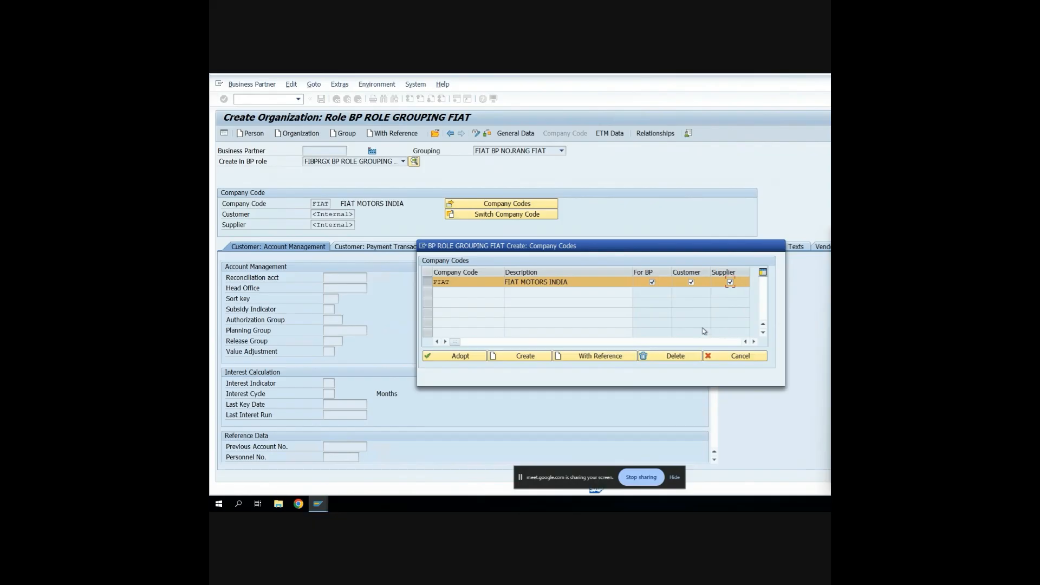
left_click(459, 357)
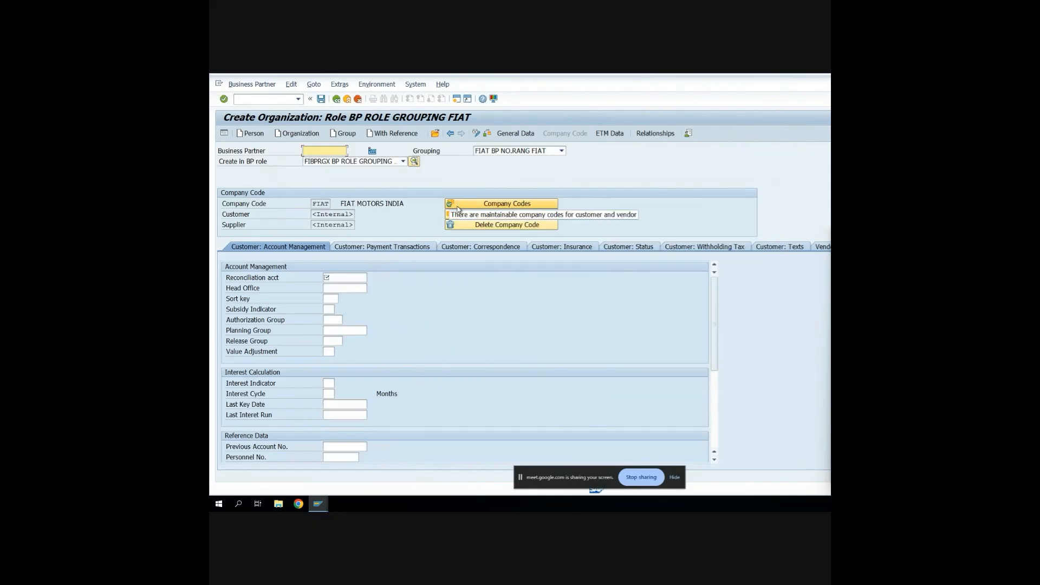
Step: Give the FIAT customer reconciliation account 2 (SUNDRY DEBITORS), payment terms 0001 and tolerance group FICT
left_click(345, 278)
left_click(373, 278)
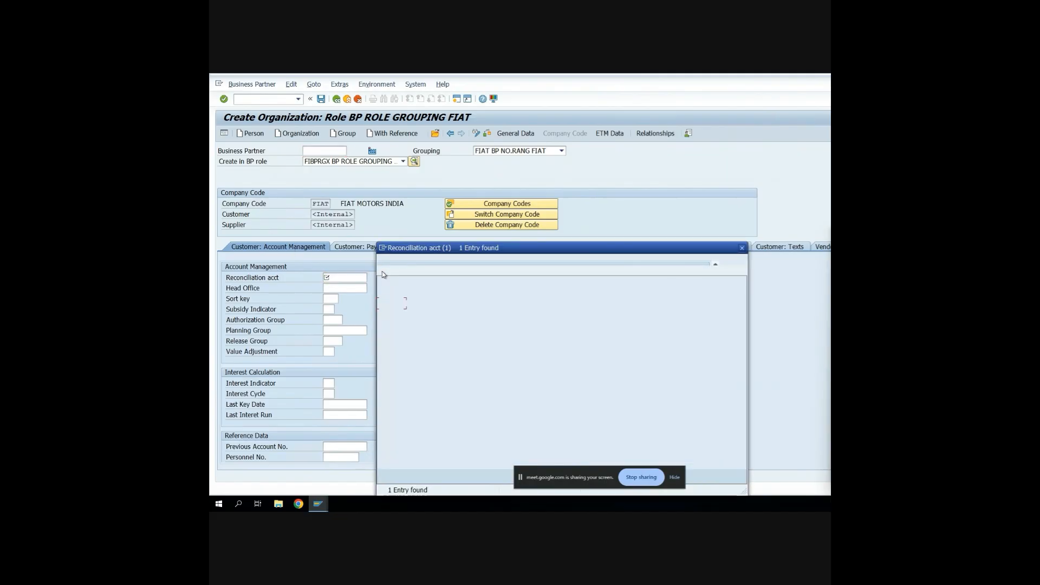
double_click(434, 304)
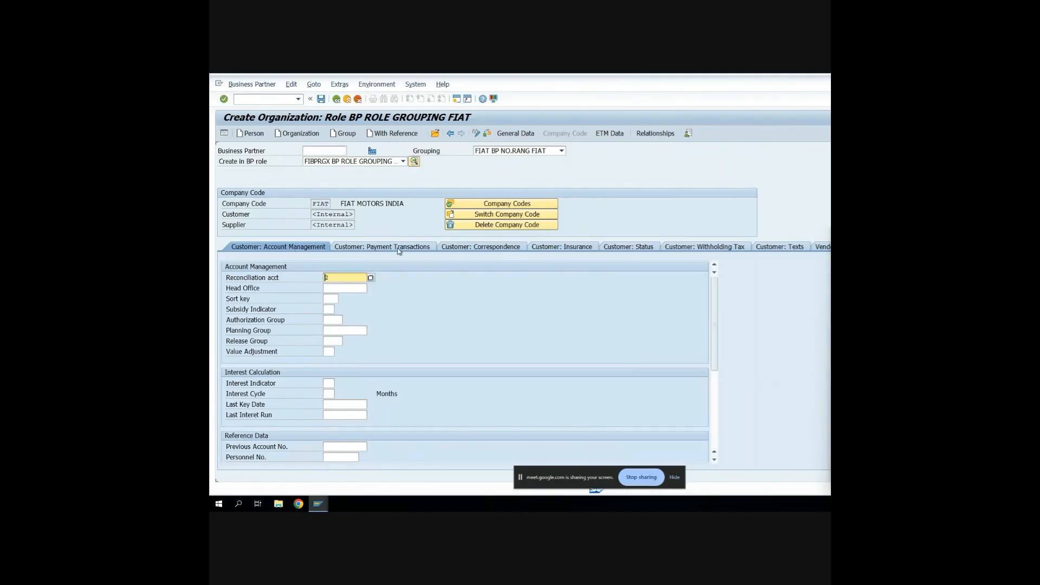
left_click(399, 247)
left_click(348, 278)
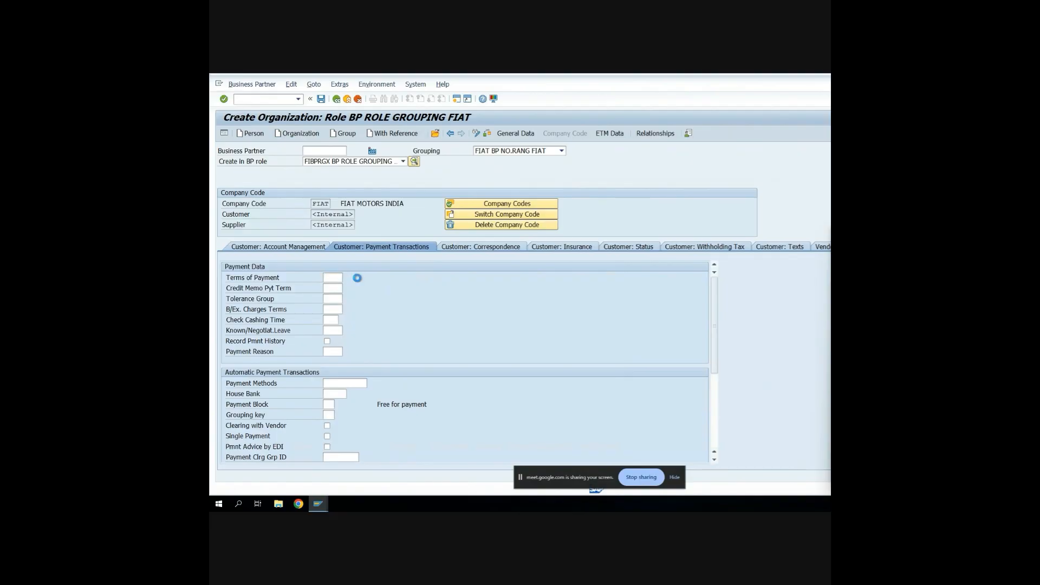
double_click(366, 317)
left_click(348, 299)
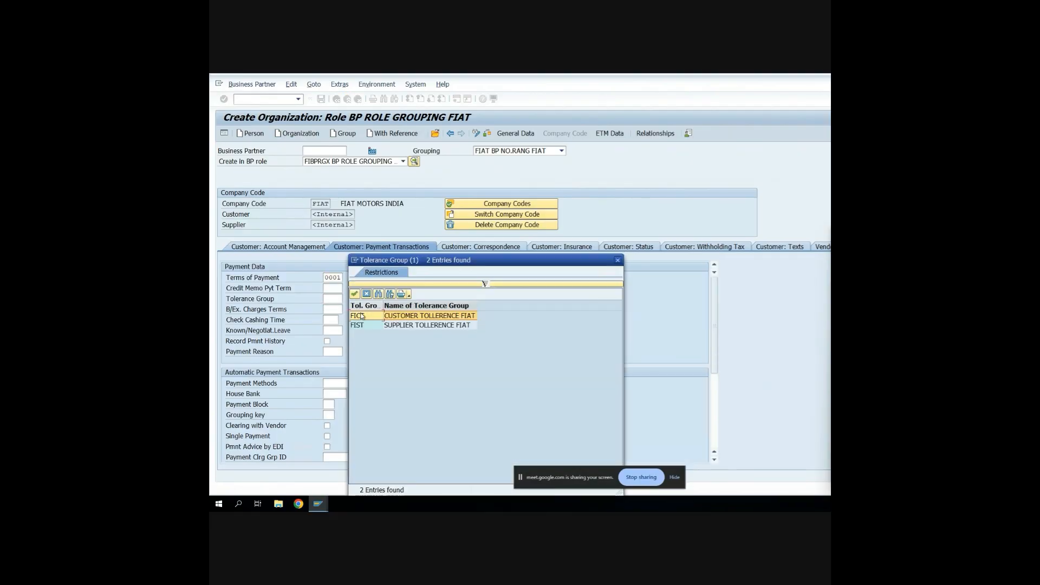
double_click(368, 316)
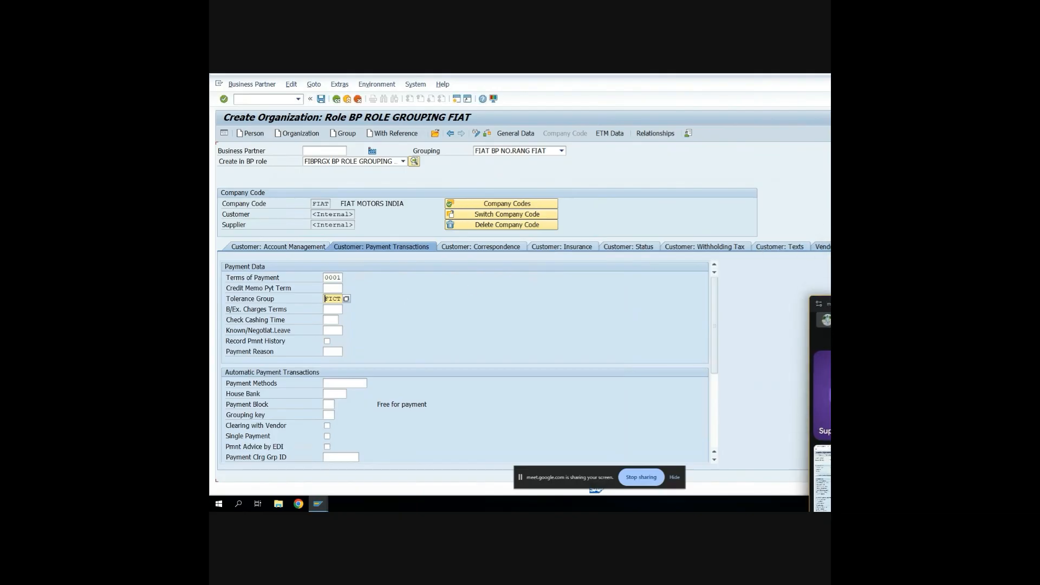
Step: Give the FIAT supplier reconciliation account 103 (SUNDRY CREDITORS), payment terms 0001 and tolerance group FIST
left_click(821, 247)
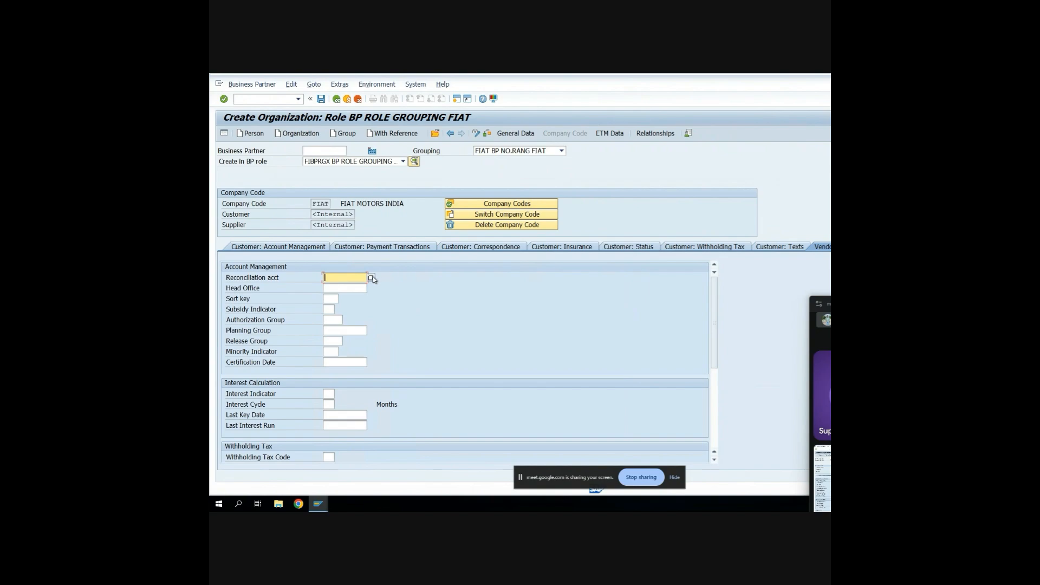
left_click(371, 278)
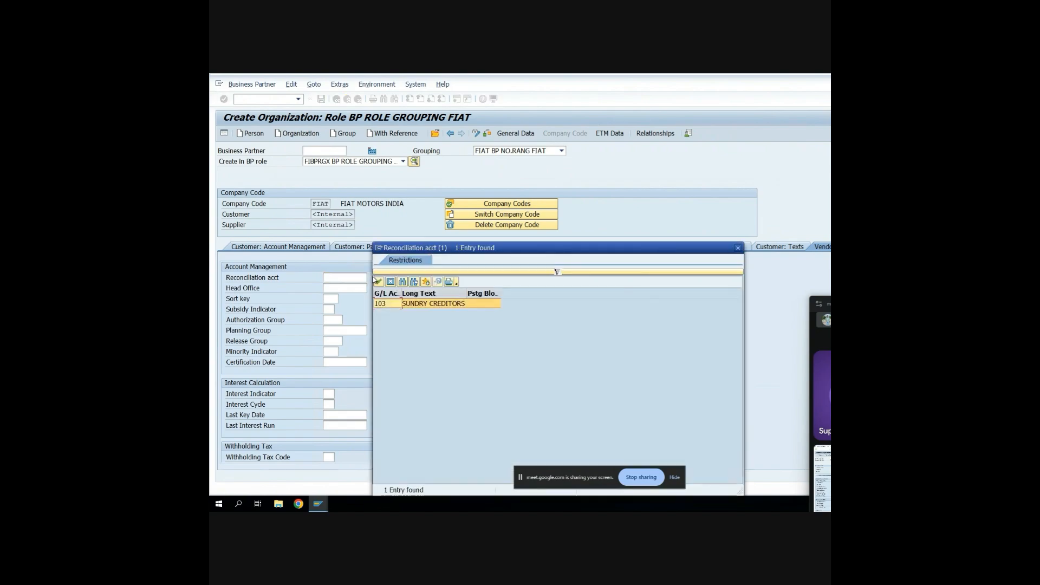
double_click(444, 306)
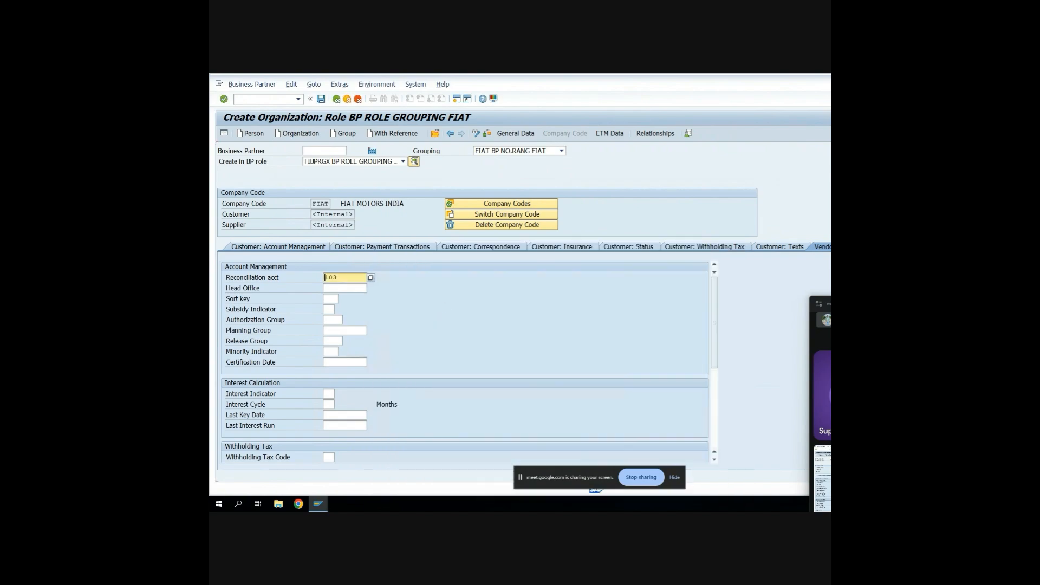
left_click(829, 247)
left_click(829, 246)
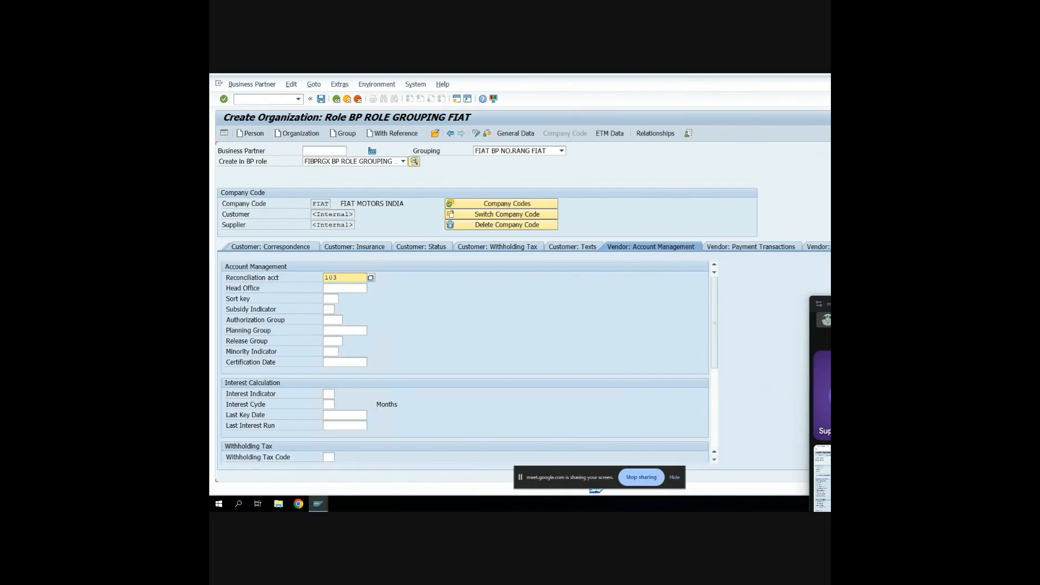
left_click(752, 248)
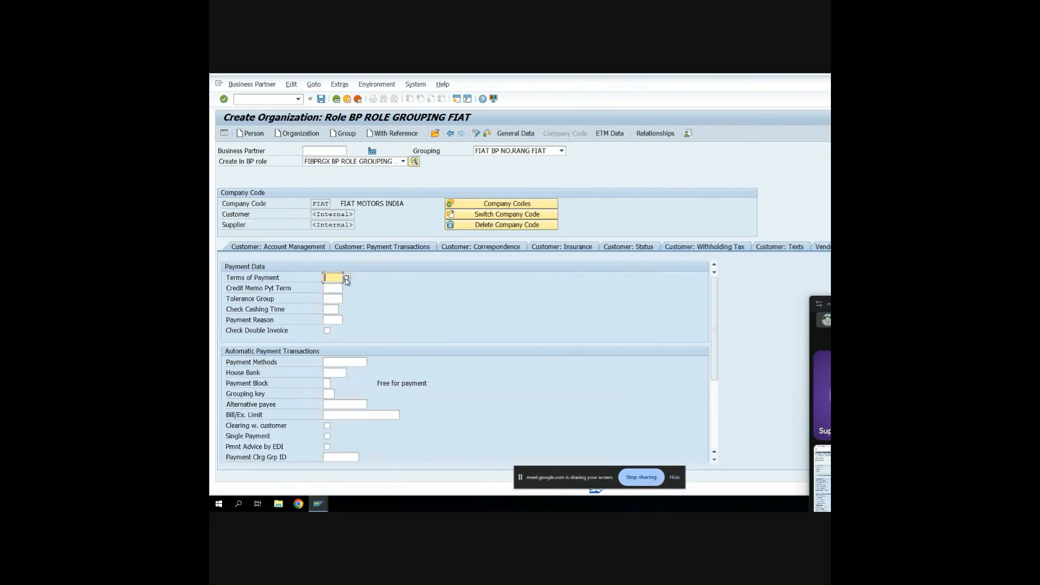
left_click(346, 278)
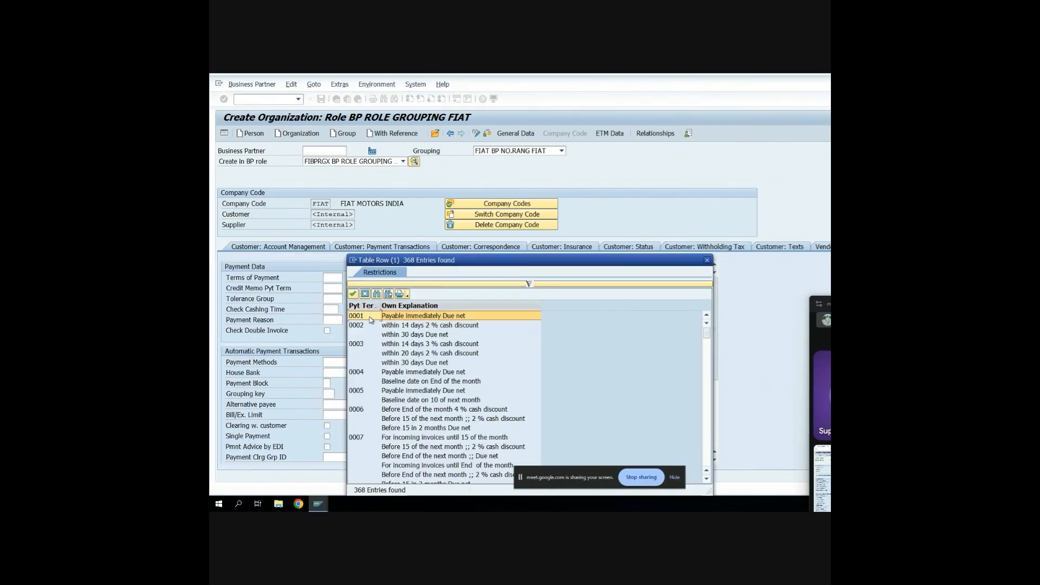
double_click(371, 319)
left_click(330, 299)
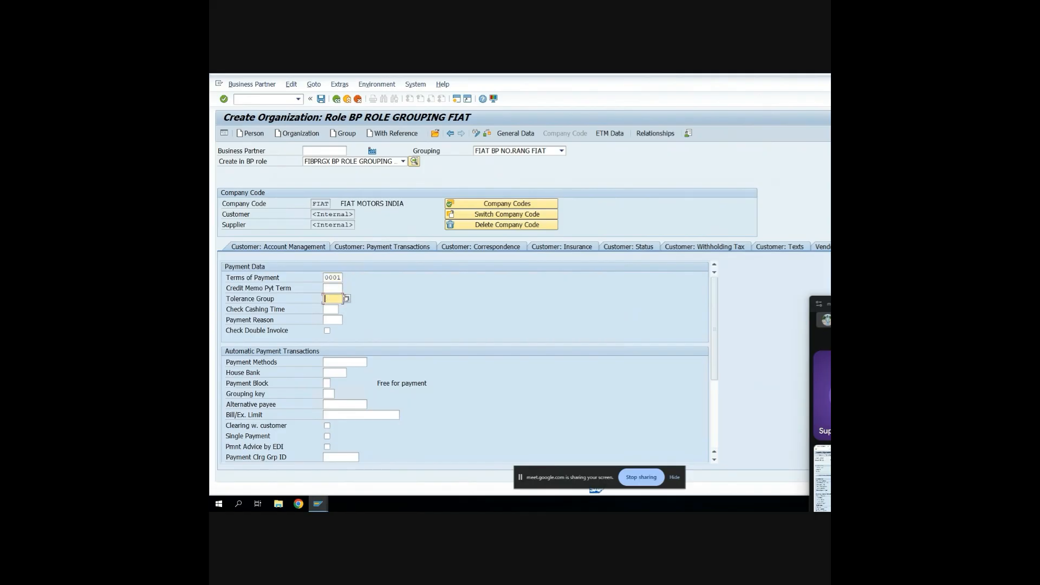
left_click(347, 298)
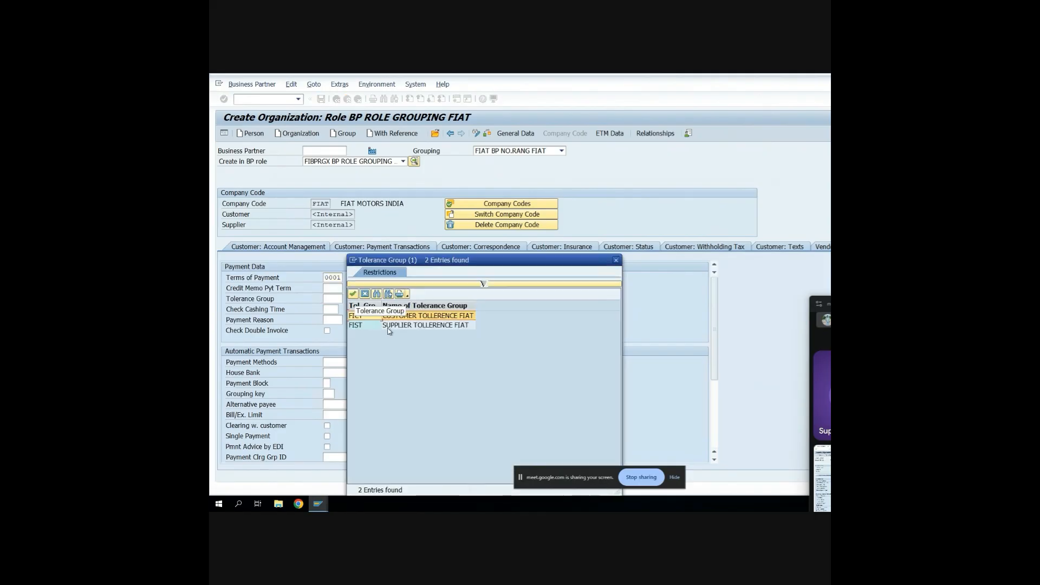
double_click(386, 326)
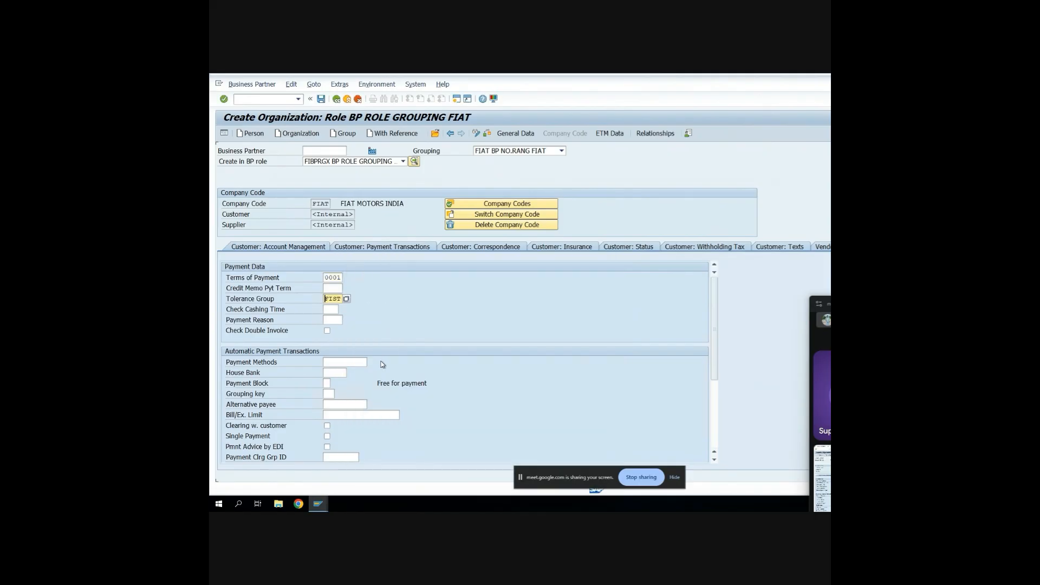
Step: Enter the supplier's PAN in the Vendor: Country-Spec. Enh. details
left_click(514, 135)
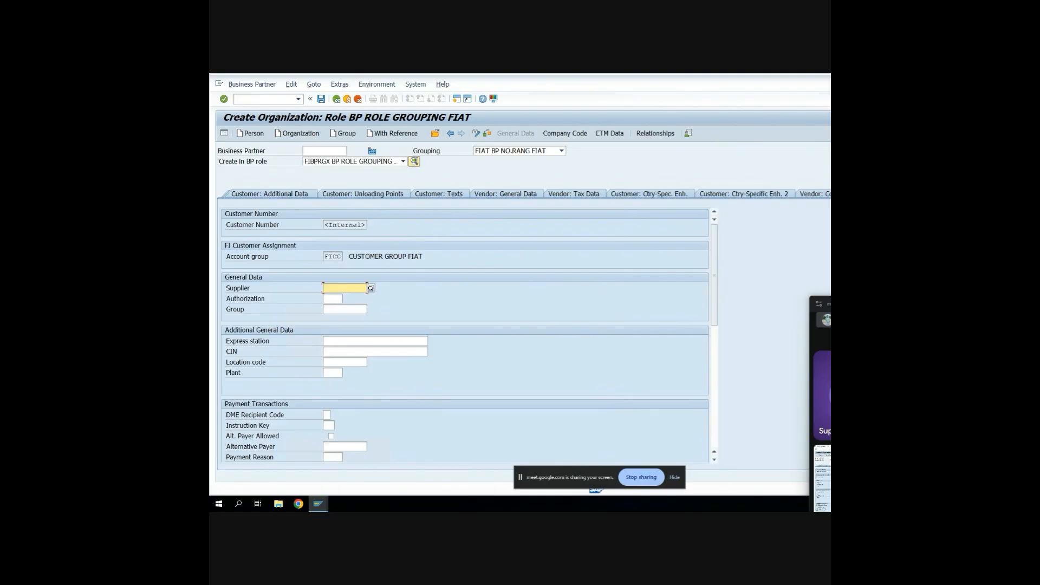
left_click(757, 195)
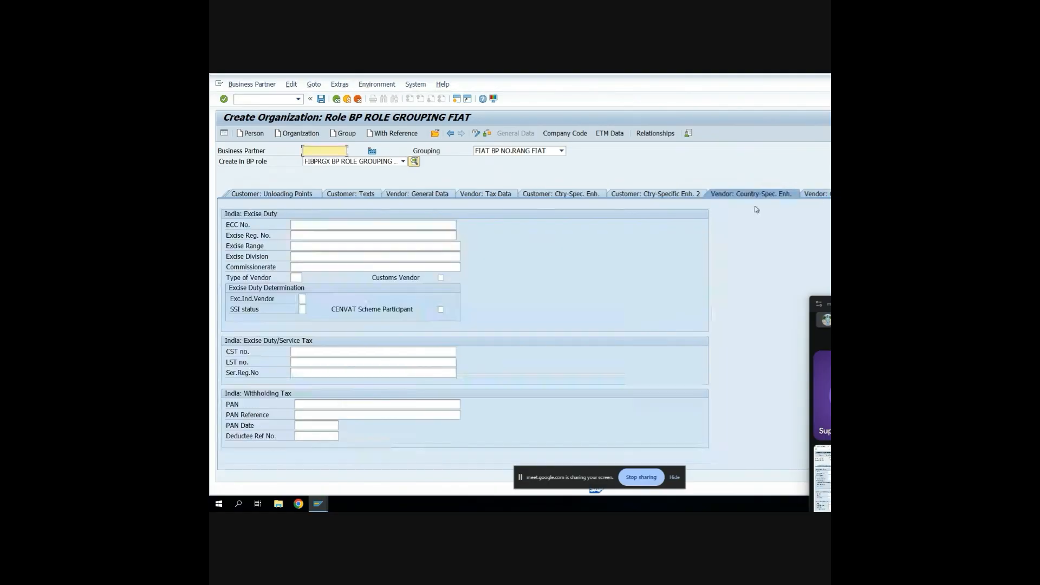
left_click(336, 403)
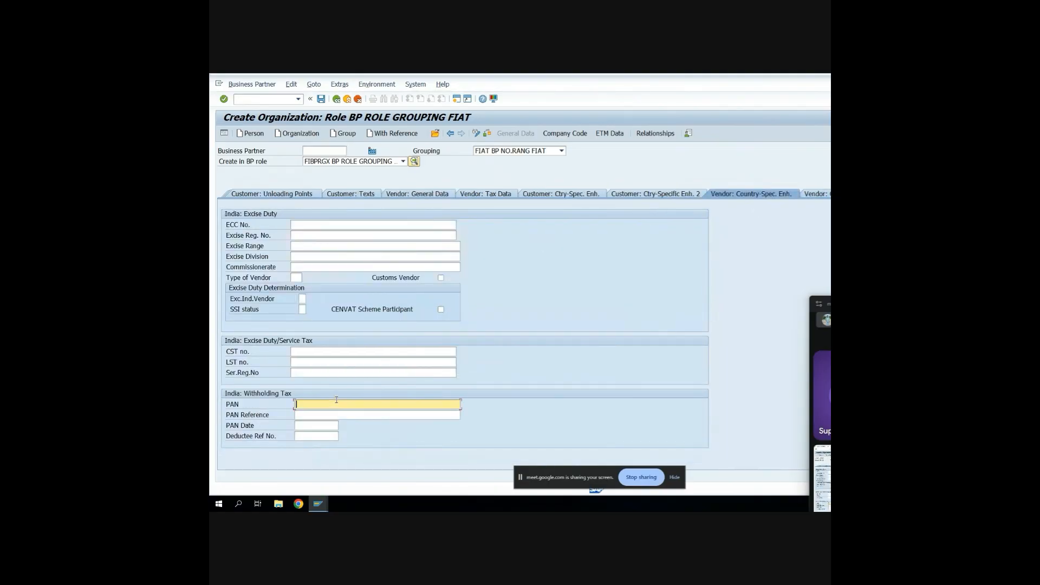
type("BAAWW7456X")
Step: Save the partner, answering No to the role-change warning and acknowledging the notice
left_click(563, 135)
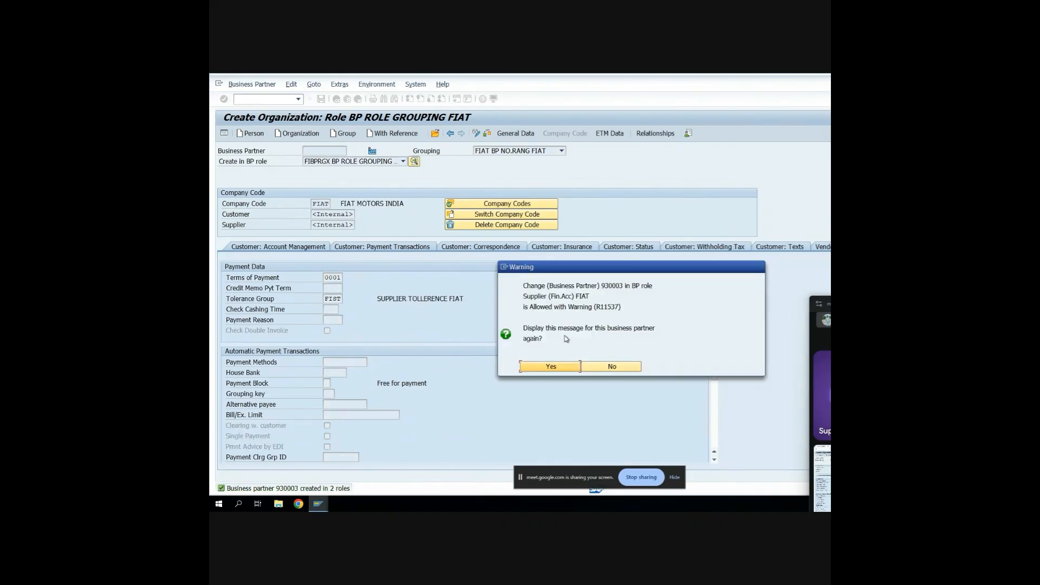
left_click(610, 366)
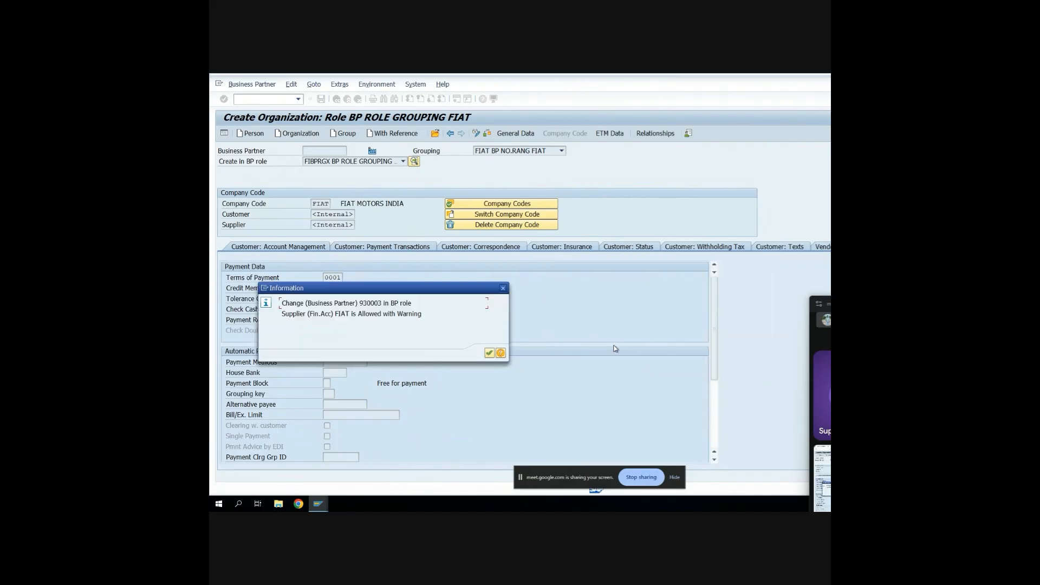
left_click(489, 353)
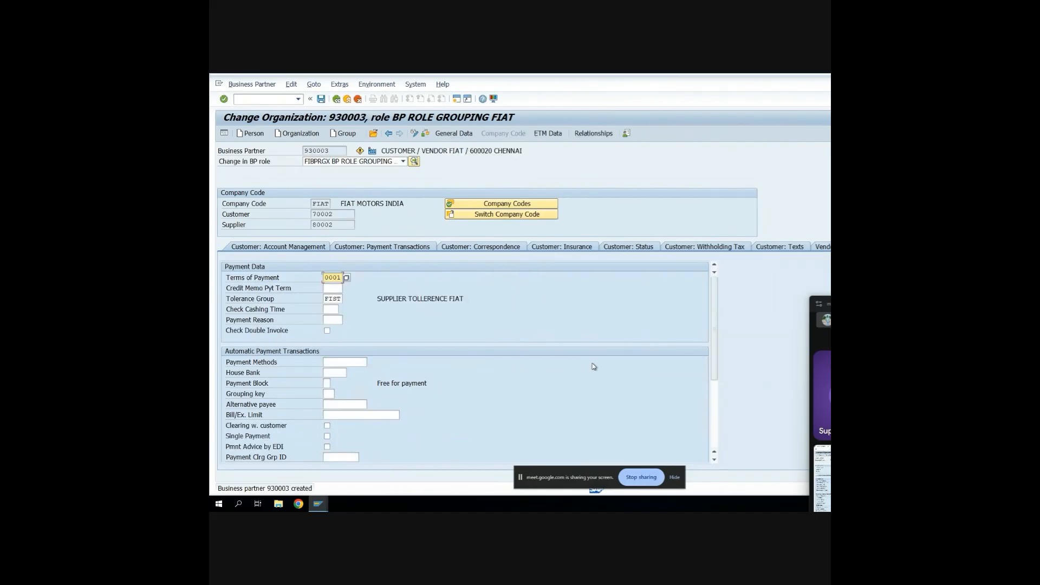
Step: Verify BP 930003 with customer 70002 and supplier 80002, then return to SAP Easy Access
left_click(341, 214)
left_click(337, 225)
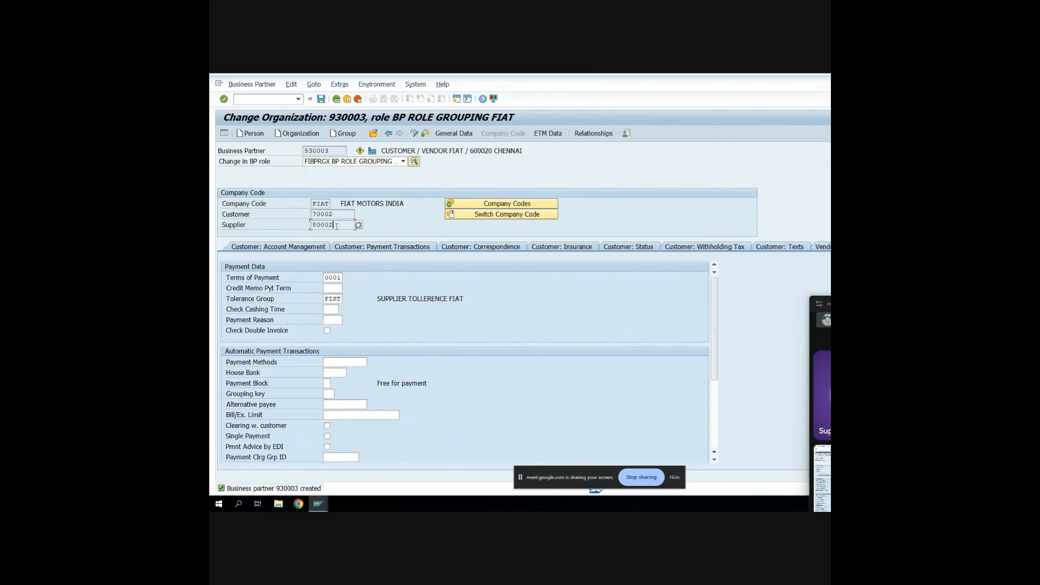
left_click(333, 151)
left_click(336, 100)
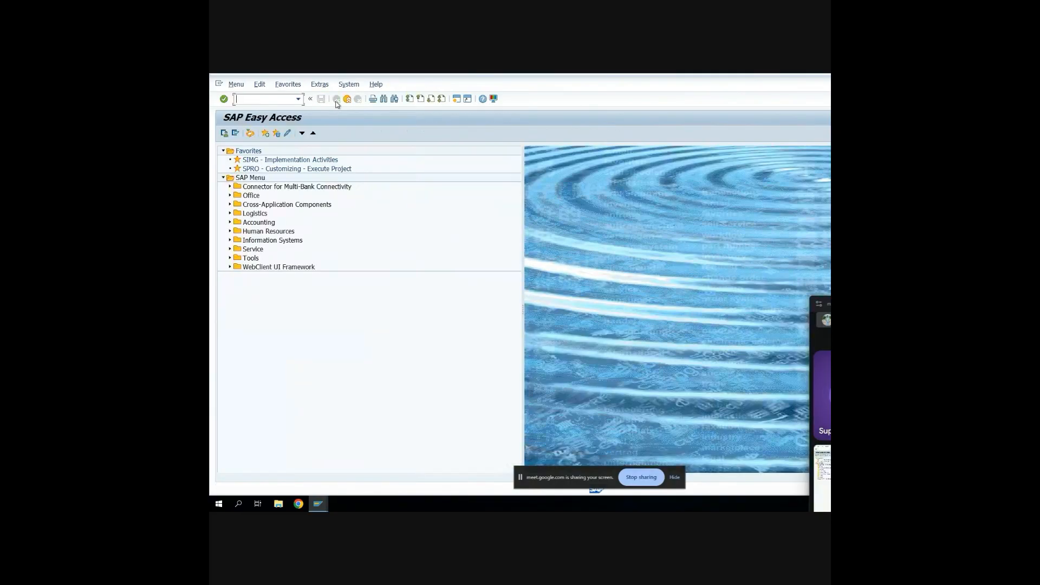